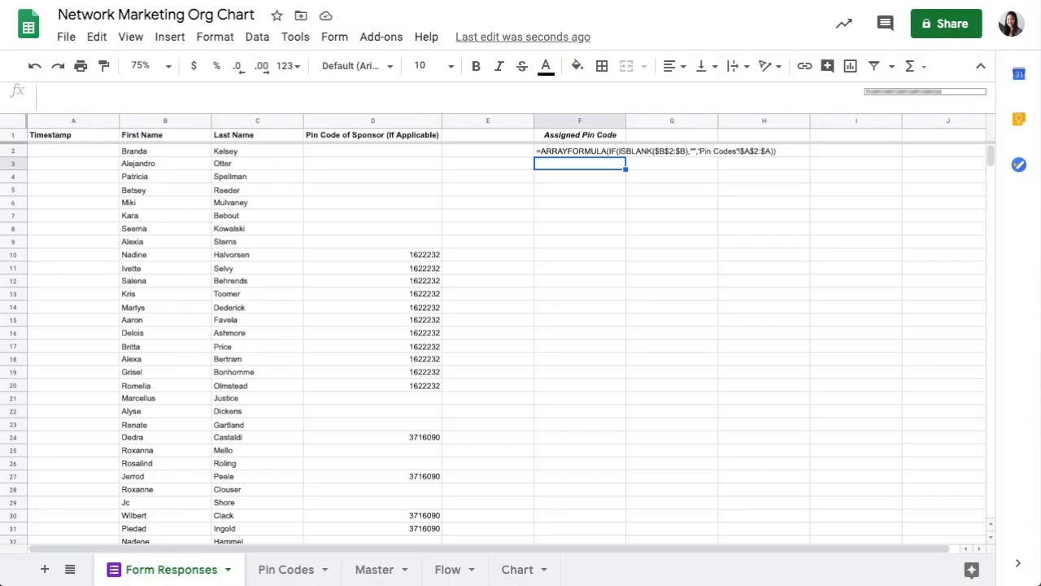
Review the First Name, Last Name, Pin Code of Sponsor and Timestamp columns in the form responses.
{"action": "left_click", "coordinate": [155, 122]}
{"action": "left_click", "coordinate": [257, 121]}
{"action": "left_click", "coordinate": [357, 121]}
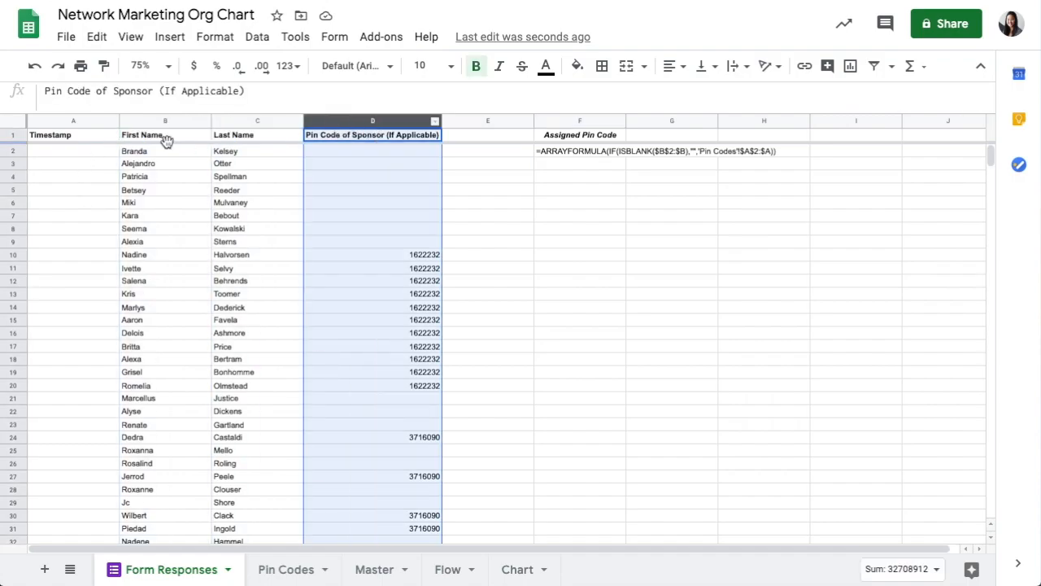
{"action": "left_click", "coordinate": [353, 133]}
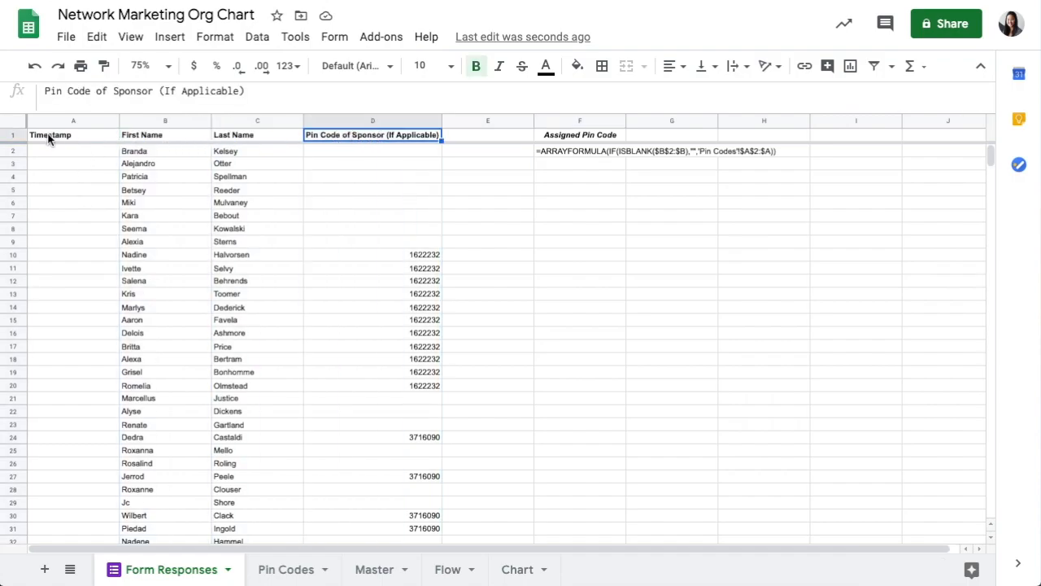
{"action": "left_click", "coordinate": [50, 139]}
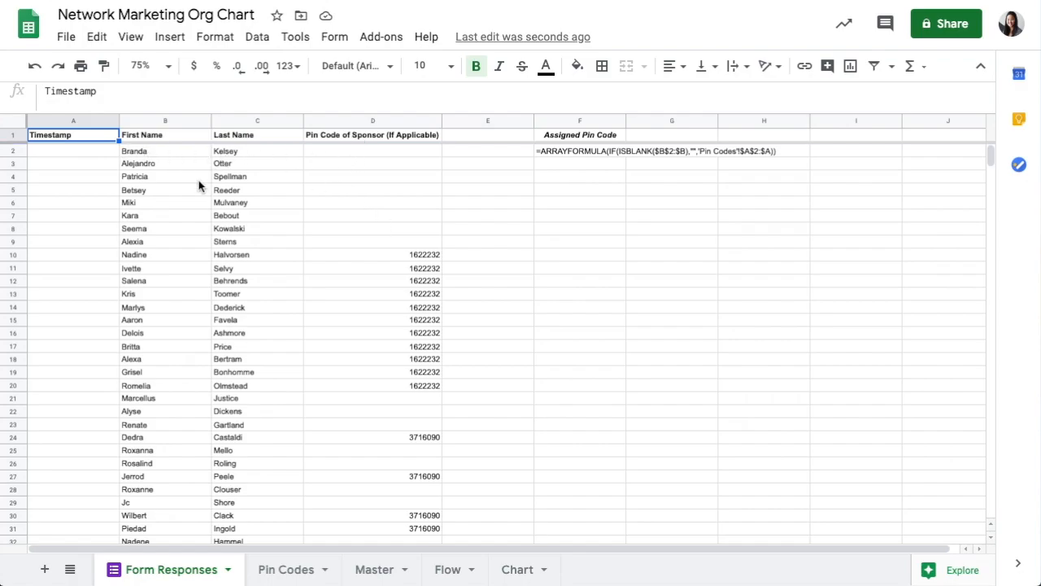
Activate the ARRAYFORMULA in F2 under Assigned Pin Code by removing its leading apostrophe.
{"action": "left_click", "coordinate": [568, 152]}
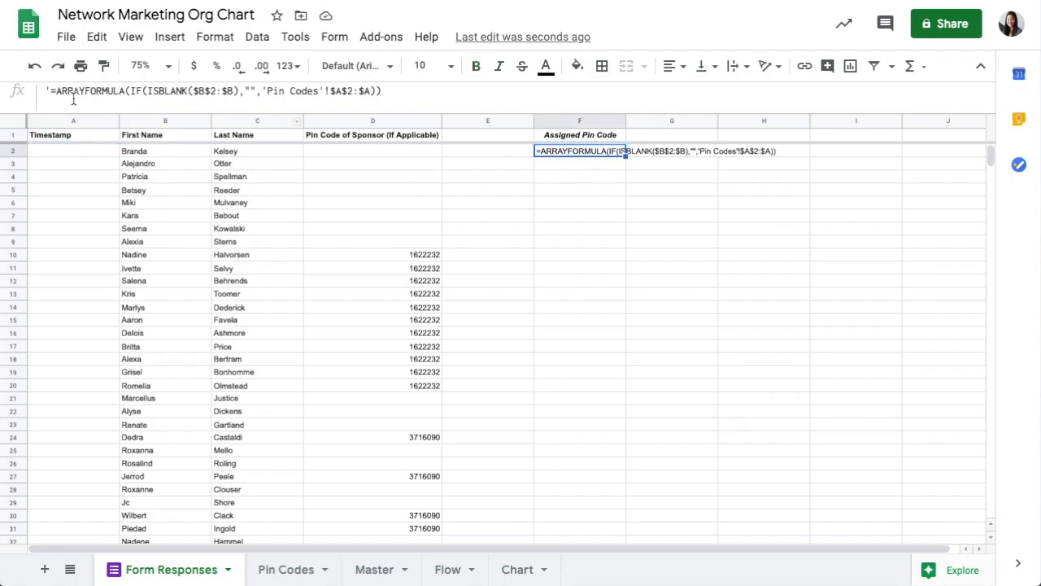
{"action": "left_click", "coordinate": [51, 91]}
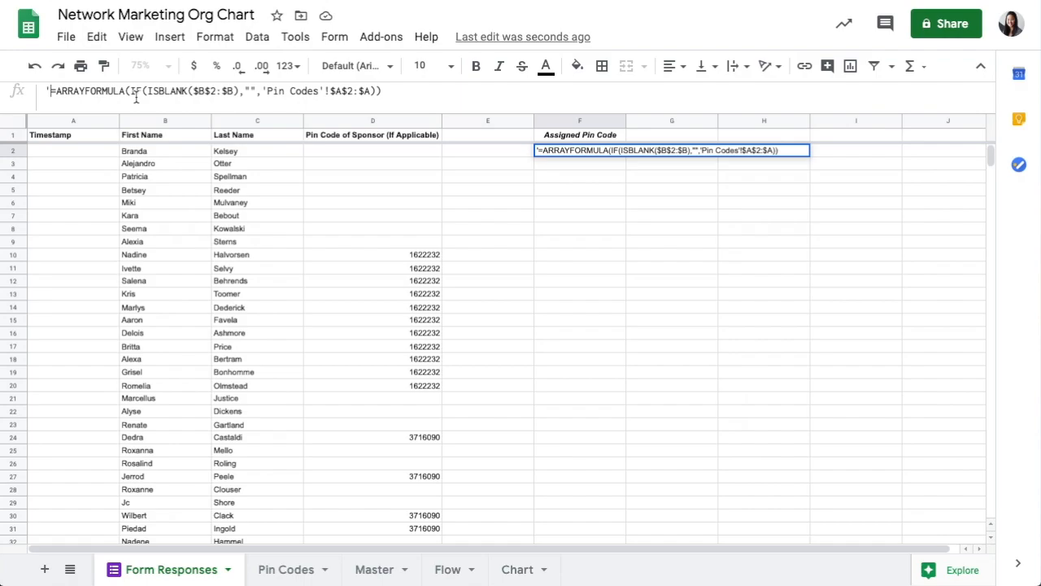
{"action": "key", "text": "BackSpace"}
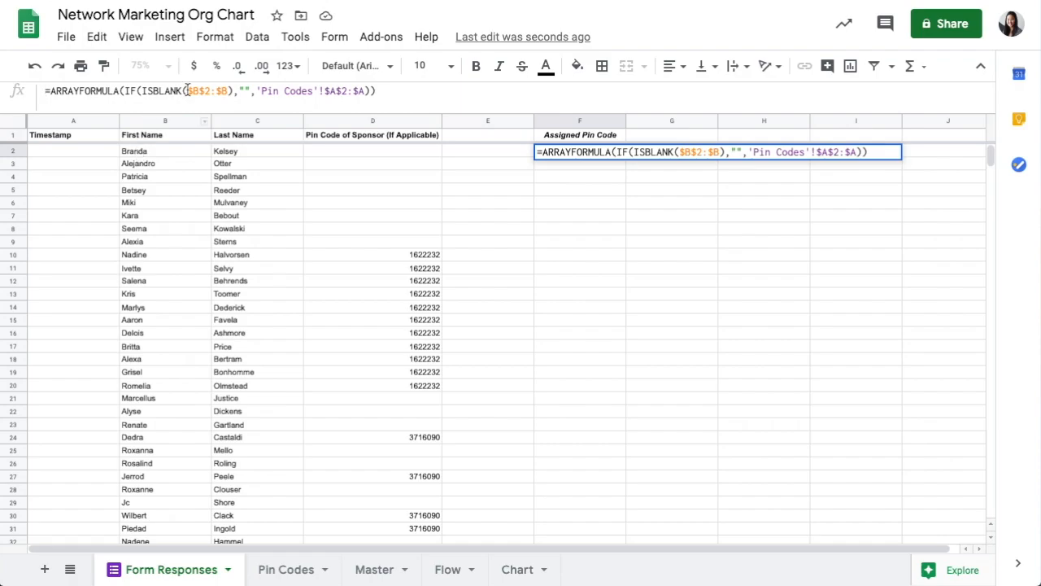
Examine the Non-Repeating Pin Codes list on the Pin Codes sheet and compare it with the Assigned Pin Code column in Form Responses.
{"action": "left_click", "coordinate": [288, 570]}
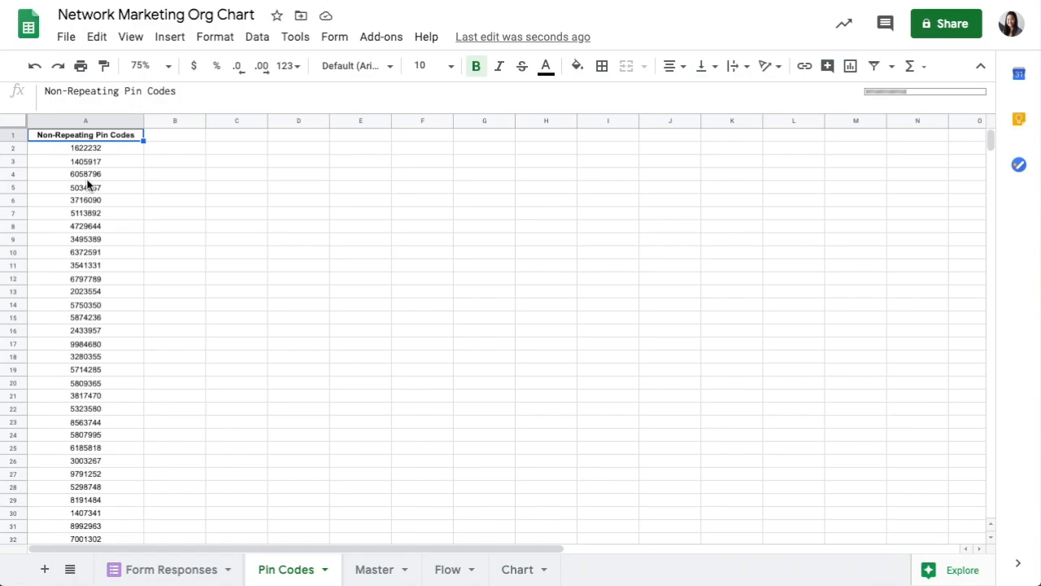
{"action": "scroll", "coordinate": [88, 185], "scroll_direction": "down", "scroll_amount": 20}
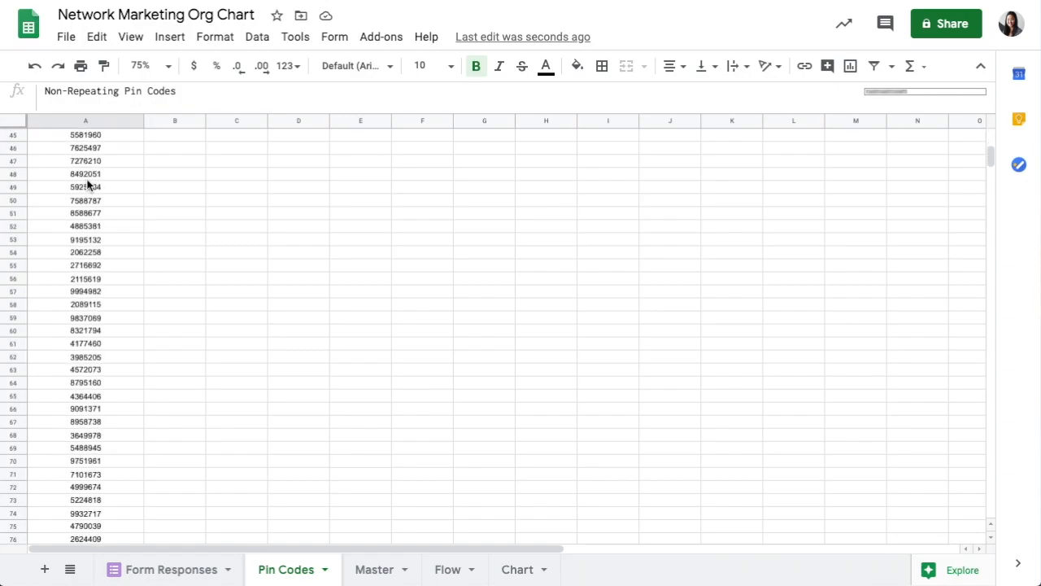
{"action": "scroll", "coordinate": [88, 184], "scroll_direction": "up", "scroll_amount": 20}
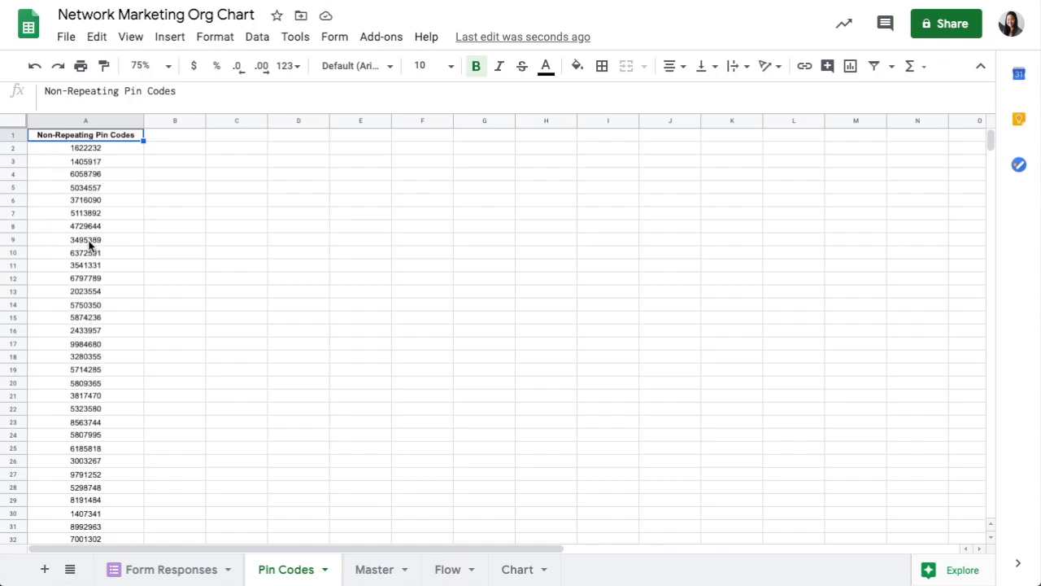
{"action": "left_click", "coordinate": [180, 577]}
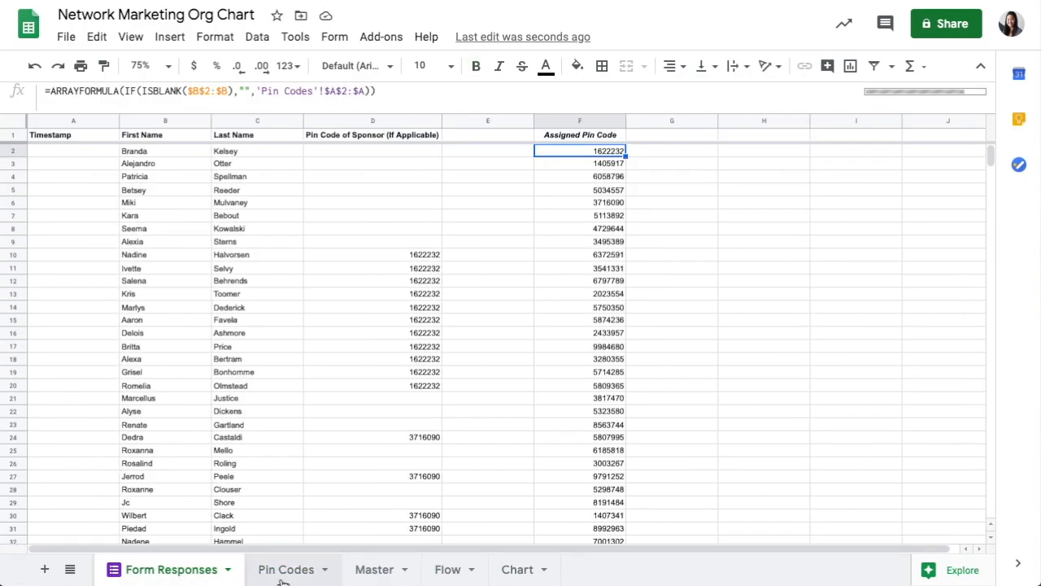
{"action": "left_click", "coordinate": [563, 150]}
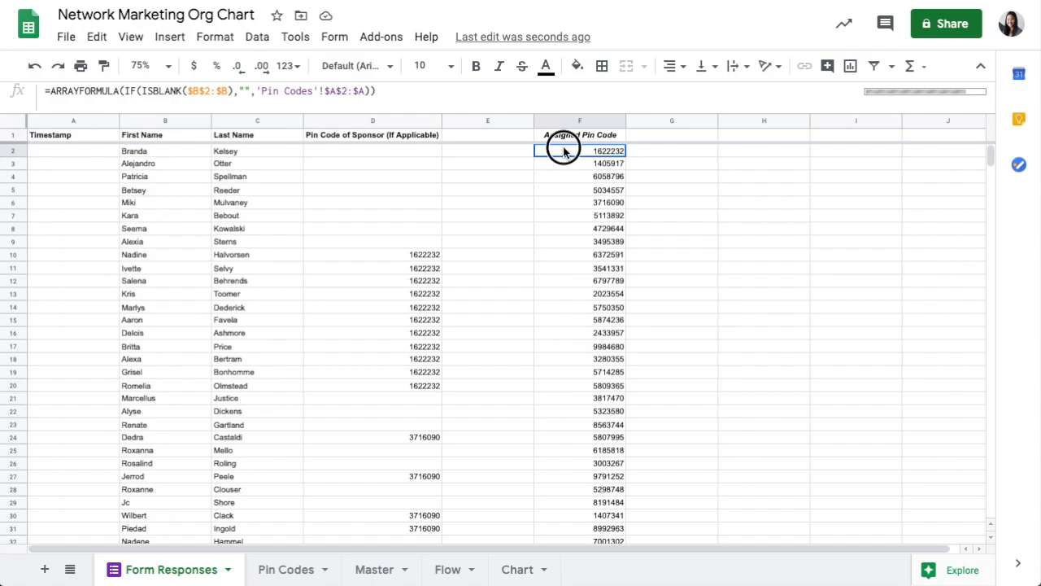
{"action": "left_click_drag", "start_coordinate": [560, 151], "coordinate": [577, 451]}
{"action": "left_click", "coordinate": [299, 573]}
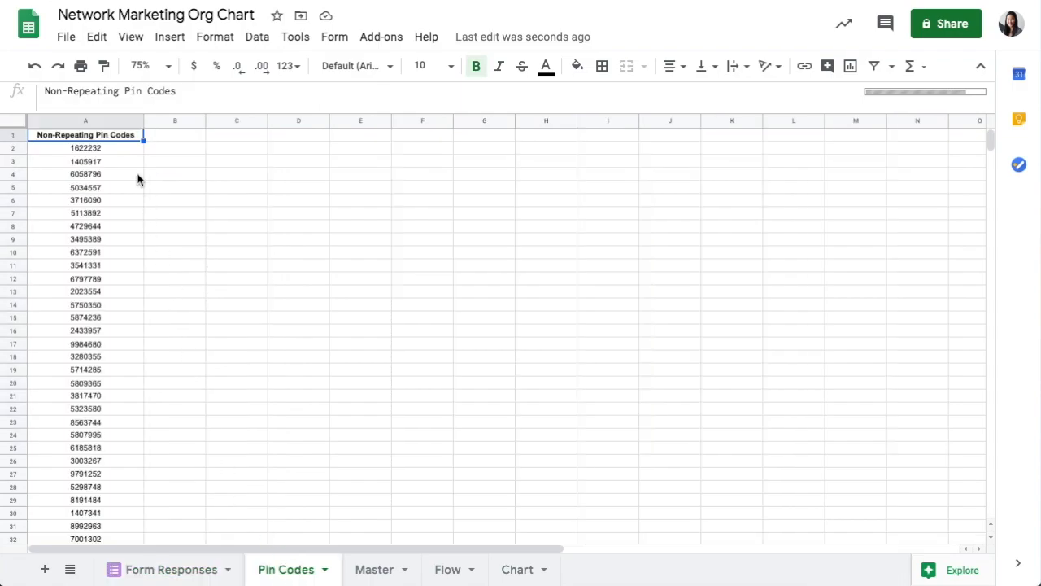
{"action": "left_click_drag", "start_coordinate": [126, 149], "coordinate": [122, 449]}
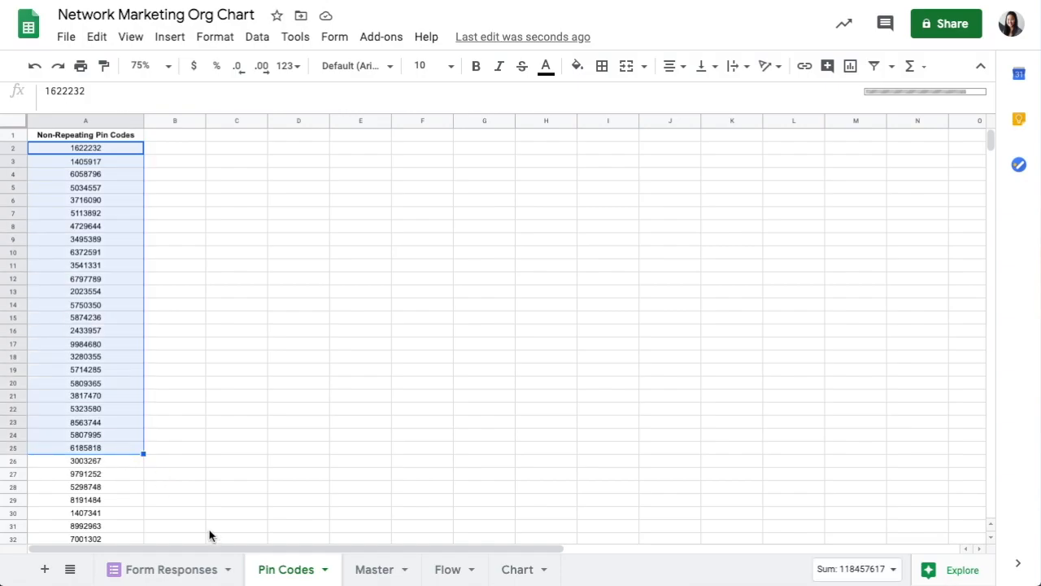
{"action": "left_click", "coordinate": [135, 574]}
{"action": "left_click", "coordinate": [597, 155]}
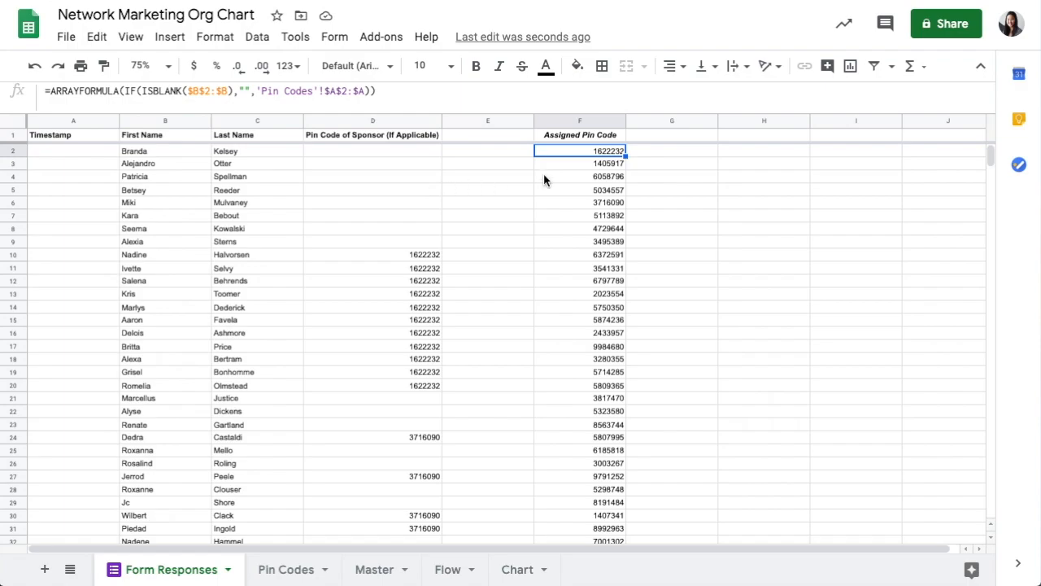
{"action": "left_click", "coordinate": [592, 166]}
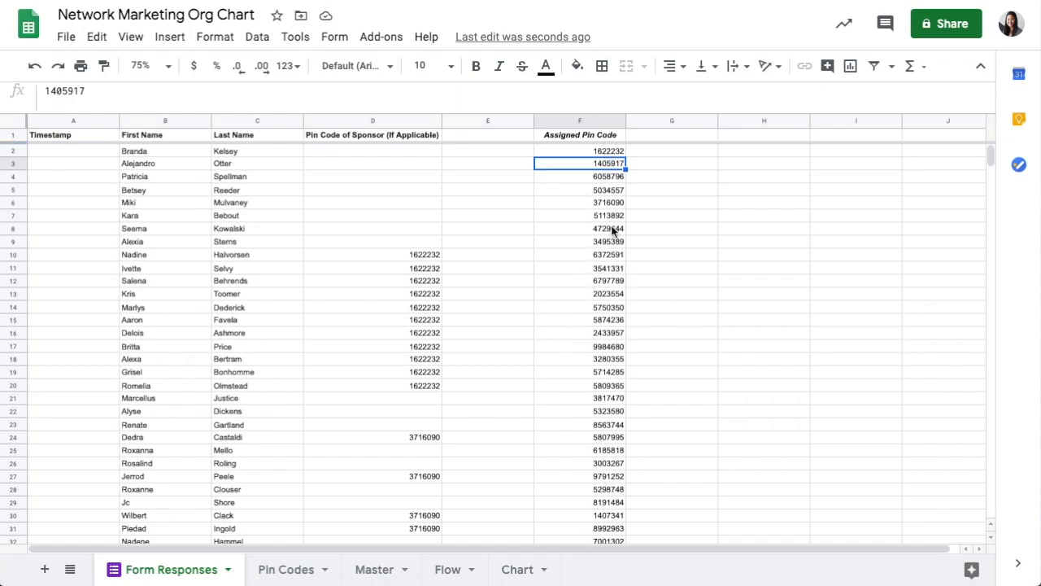
{"action": "left_click", "coordinate": [596, 150]}
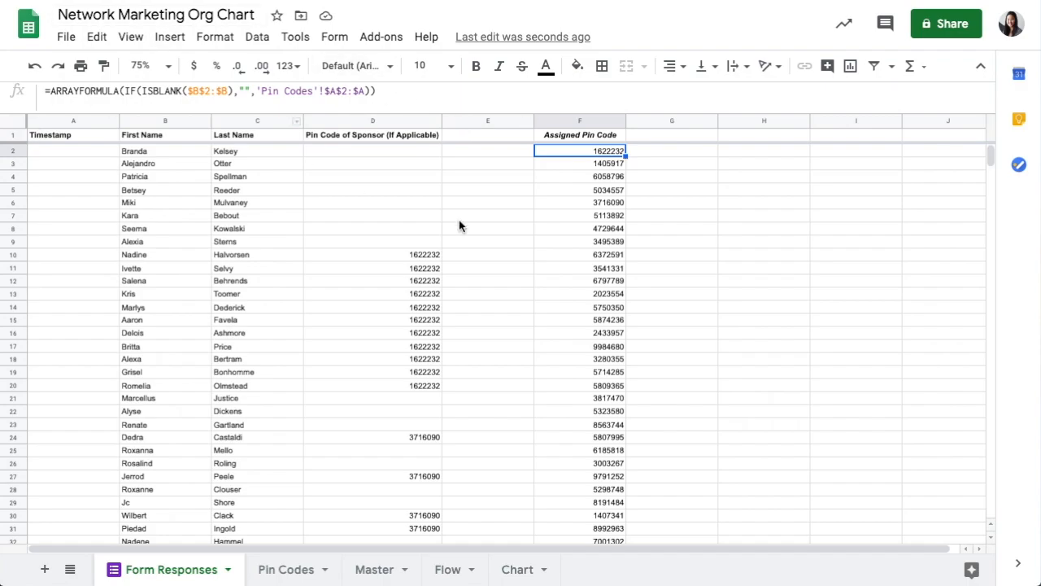
Examine the Master sheet's Pin Code, Name and Req Sponsor Pin Code headers and the ranges in A2's FILTER formula.
{"action": "left_click", "coordinate": [370, 569]}
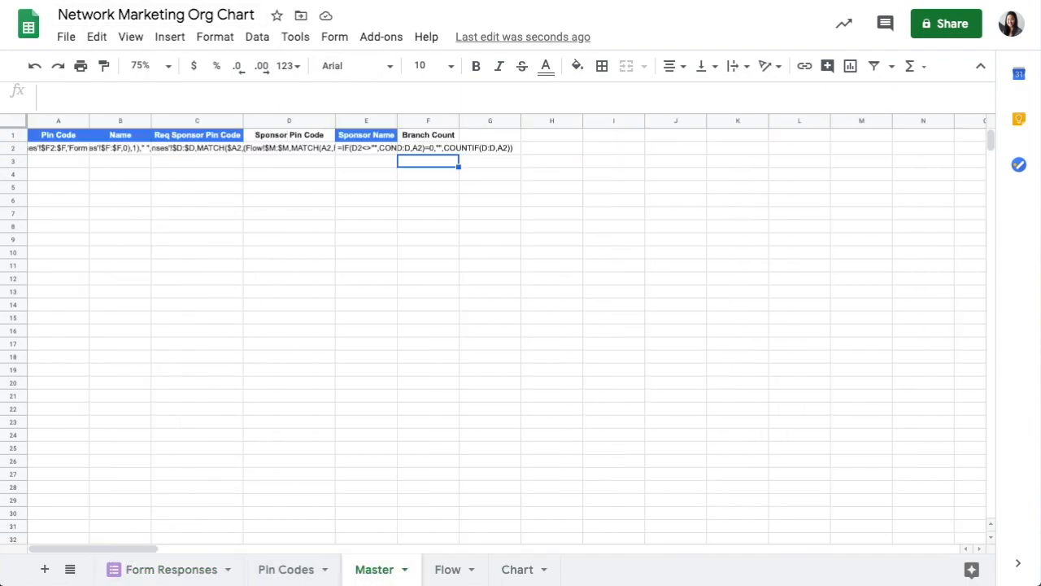
{"action": "left_click", "coordinate": [62, 151]}
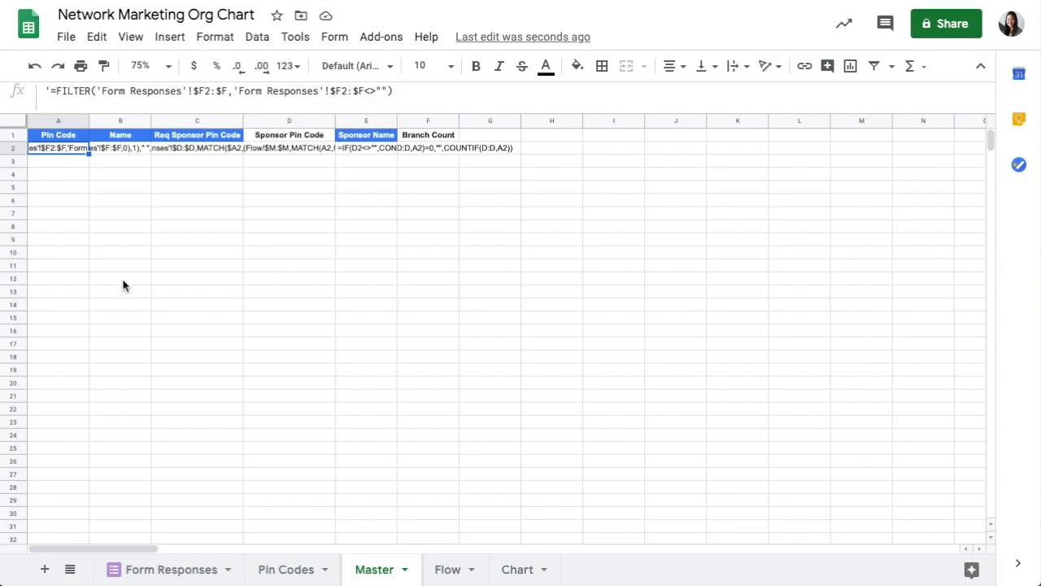
{"action": "left_click", "coordinate": [46, 135]}
{"action": "left_click", "coordinate": [103, 132]}
{"action": "left_click", "coordinate": [186, 132]}
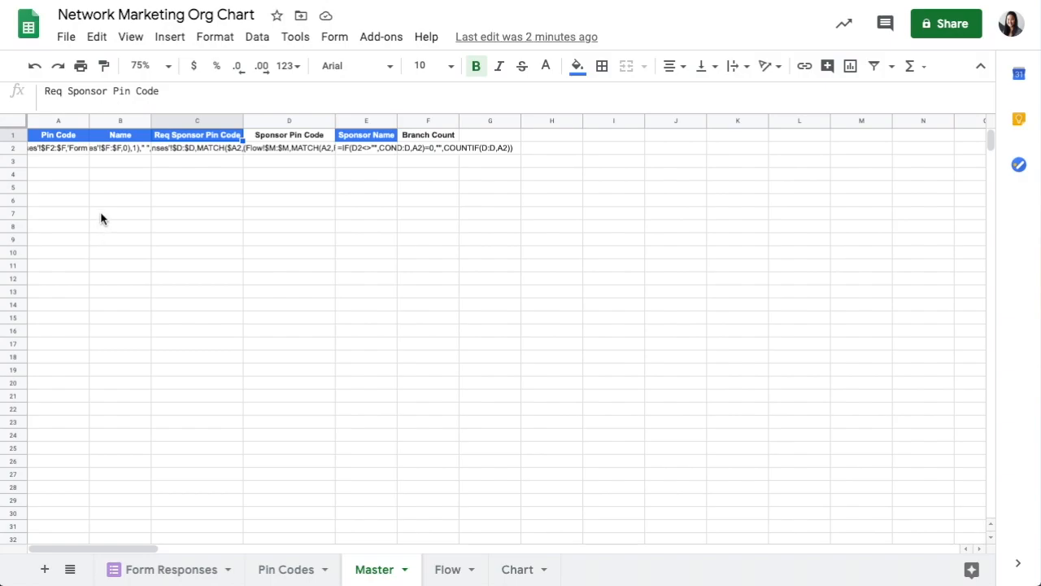
{"action": "left_click", "coordinate": [65, 154]}
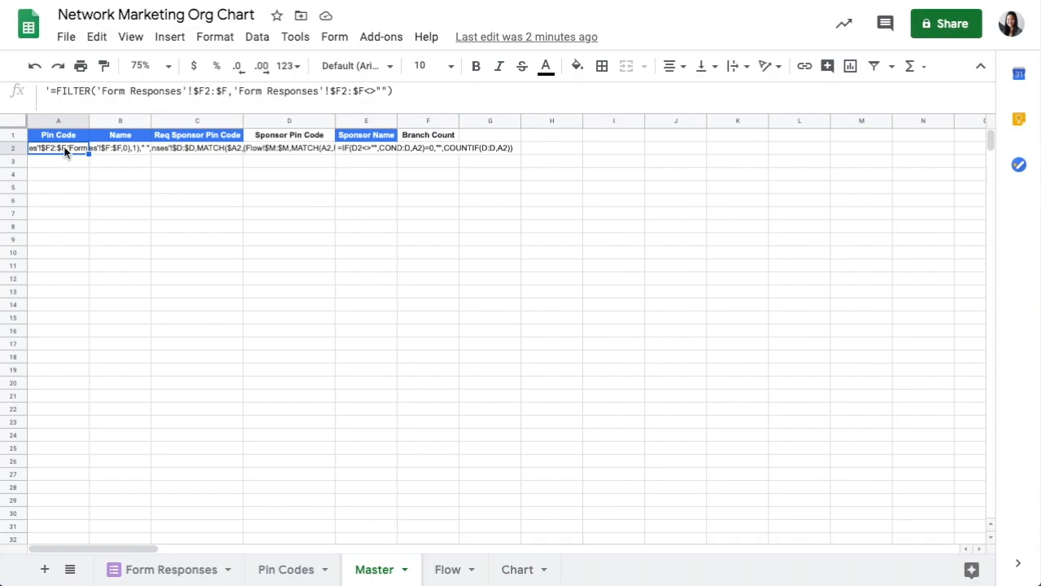
{"action": "left_click", "coordinate": [68, 91]}
{"action": "left_click", "coordinate": [130, 91]}
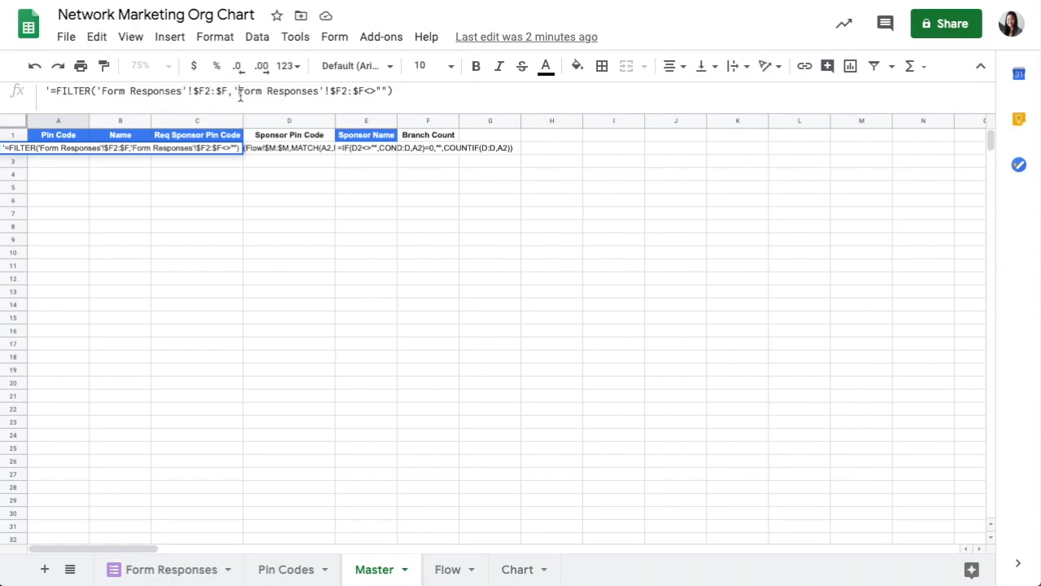
{"action": "left_click_drag", "start_coordinate": [188, 90], "coordinate": [247, 87]}
{"action": "left_click", "coordinate": [220, 89]}
Examine the Assigned Pin Code column in Form Responses down to the last response and the empty rows below it.
{"action": "left_click", "coordinate": [171, 569]}
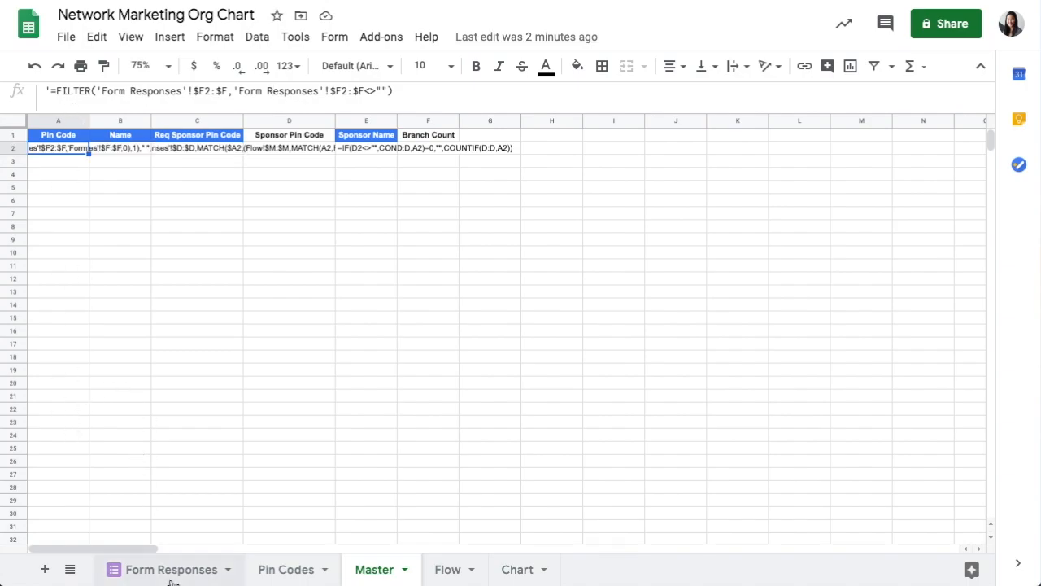
{"action": "left_click", "coordinate": [590, 121]}
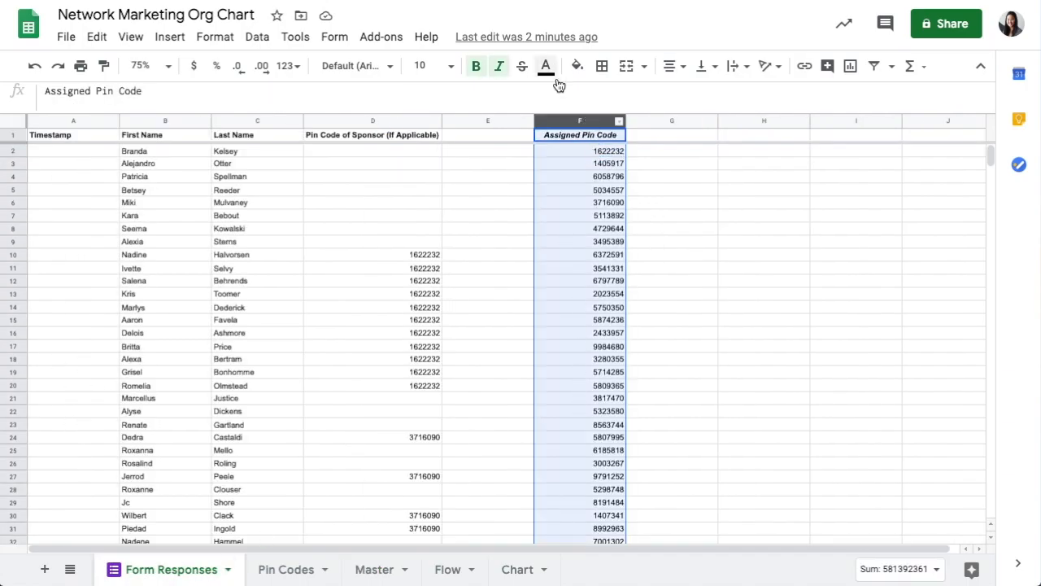
{"action": "left_click", "coordinate": [578, 154]}
{"action": "scroll", "coordinate": [579, 204], "scroll_direction": "down", "scroll_amount": 20}
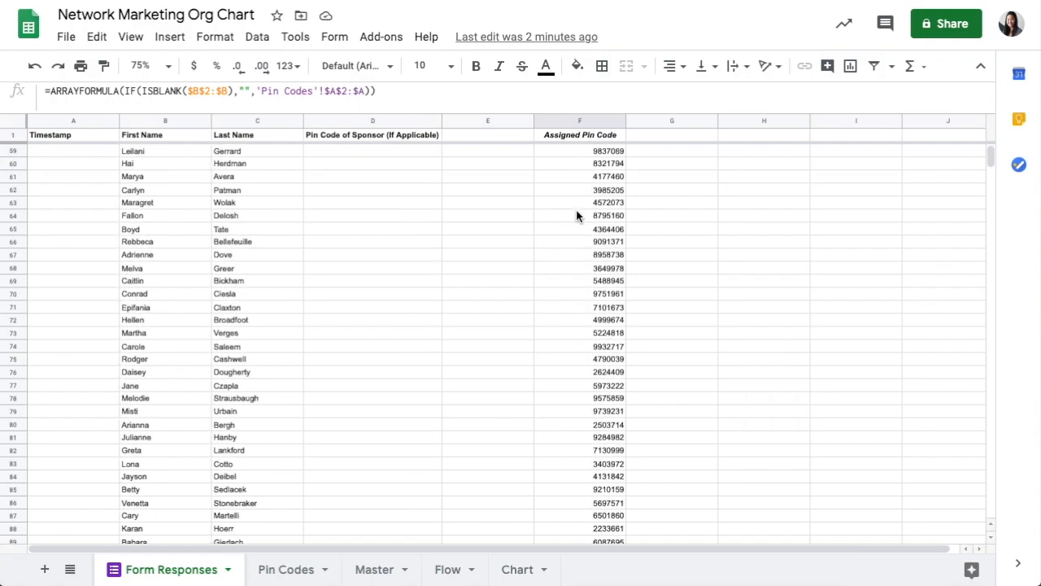
{"action": "scroll", "coordinate": [579, 232], "scroll_direction": "up", "scroll_amount": 2}
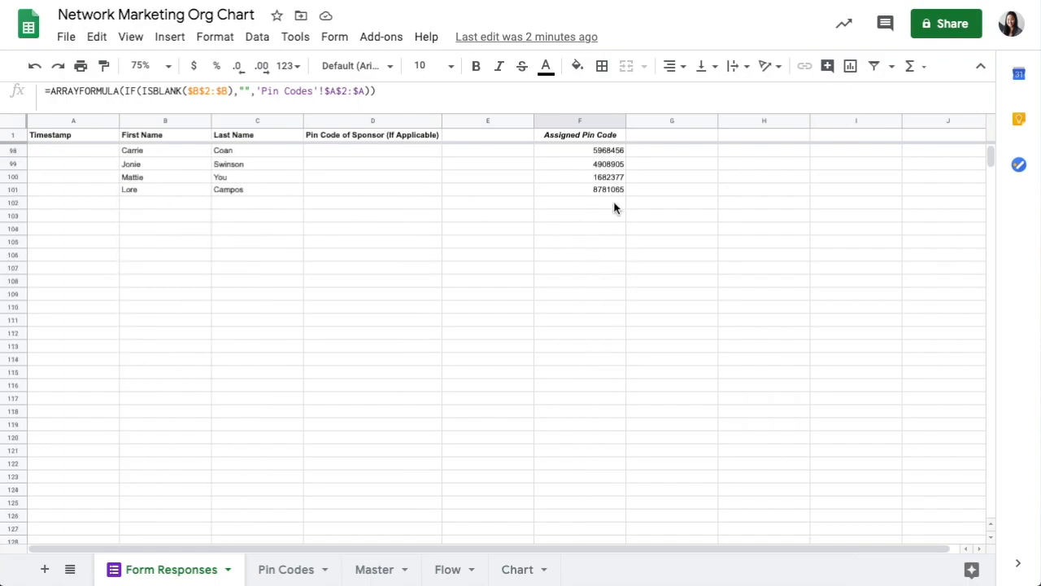
{"action": "left_click", "coordinate": [204, 190]}
{"action": "left_click_drag", "start_coordinate": [222, 200], "coordinate": [388, 193]}
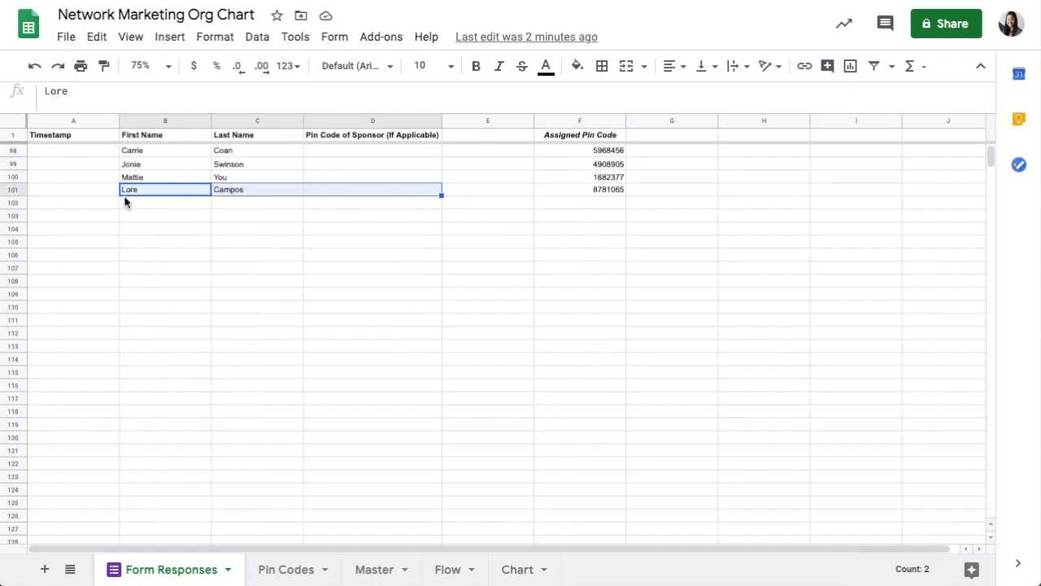
{"action": "left_click", "coordinate": [79, 194]}
Activate the FILTER formula in cell A2 of the Master sheet by removing its leading apostrophe.
{"action": "left_click", "coordinate": [370, 570]}
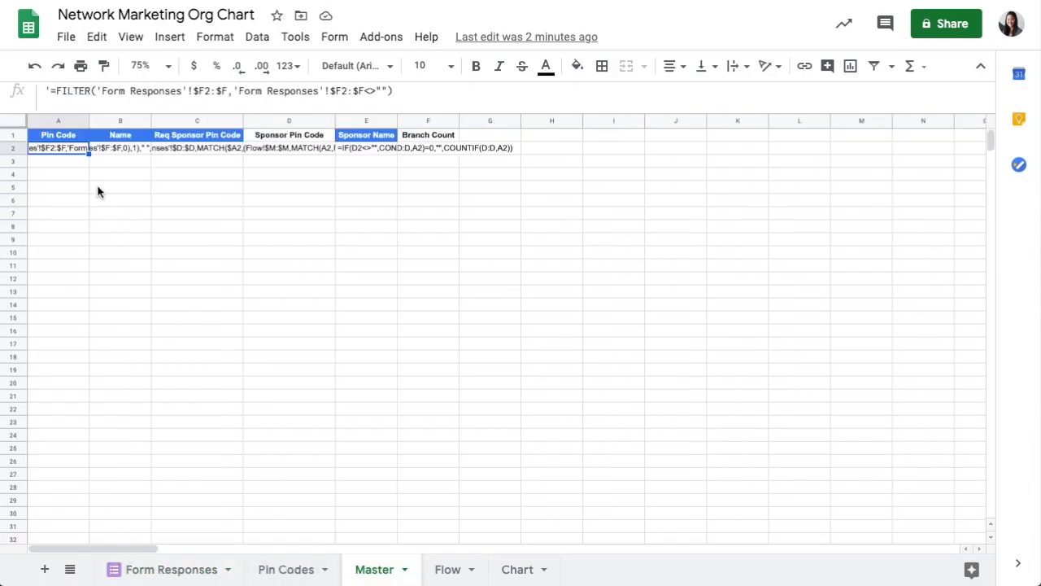
{"action": "left_click", "coordinate": [52, 90]}
{"action": "key", "text": "BackSpace"}
{"action": "key", "text": "Return"}
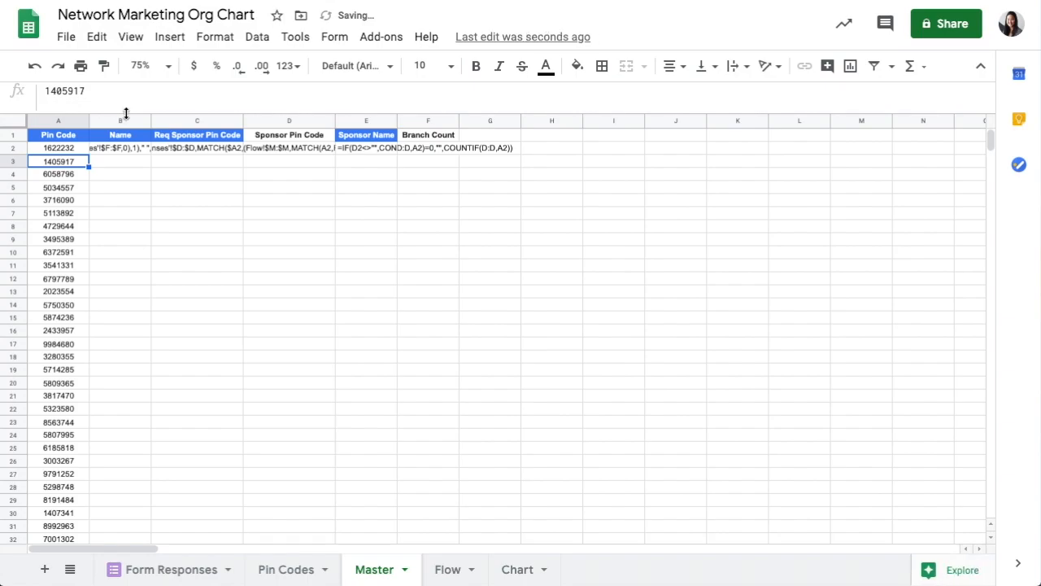
Check the first and last name columns in Form Responses, and activate the IFERROR name formula in Master cell B2 by removing its leading apostrophe.
{"action": "left_click", "coordinate": [123, 152]}
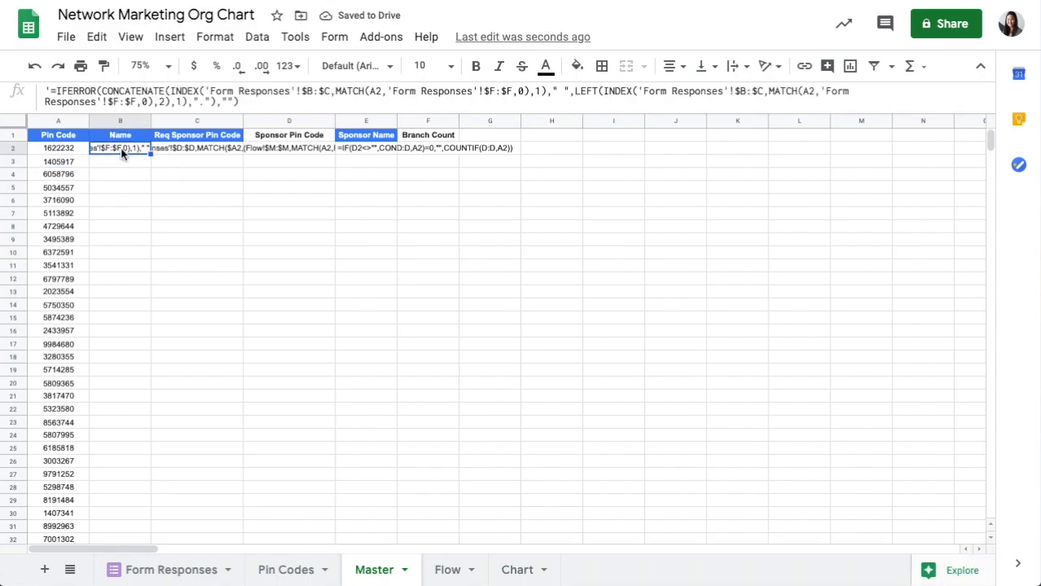
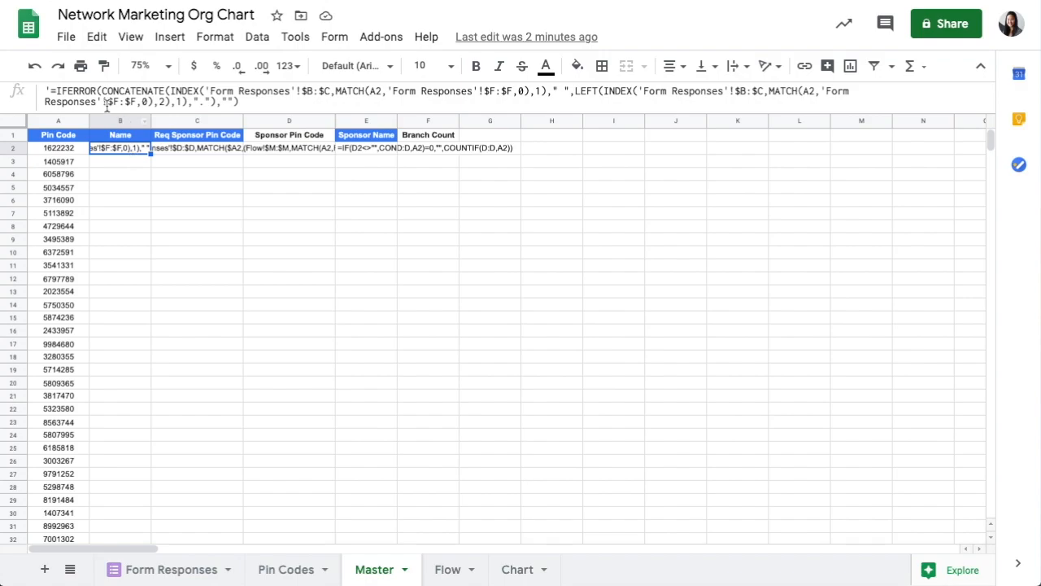
{"action": "left_click", "coordinate": [171, 561]}
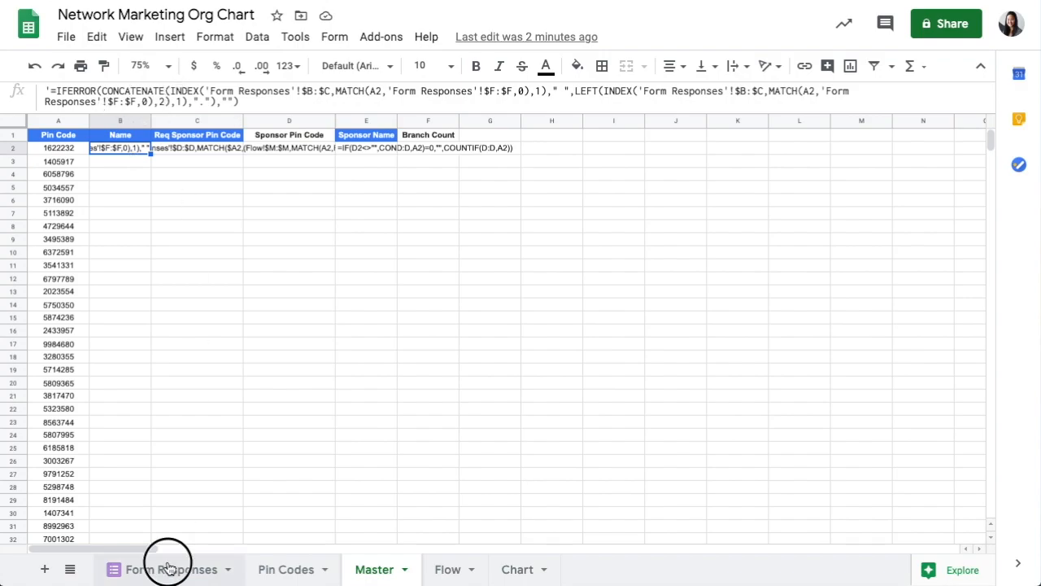
{"action": "left_click", "coordinate": [155, 150]}
{"action": "left_click", "coordinate": [261, 143], "text": "shift"}
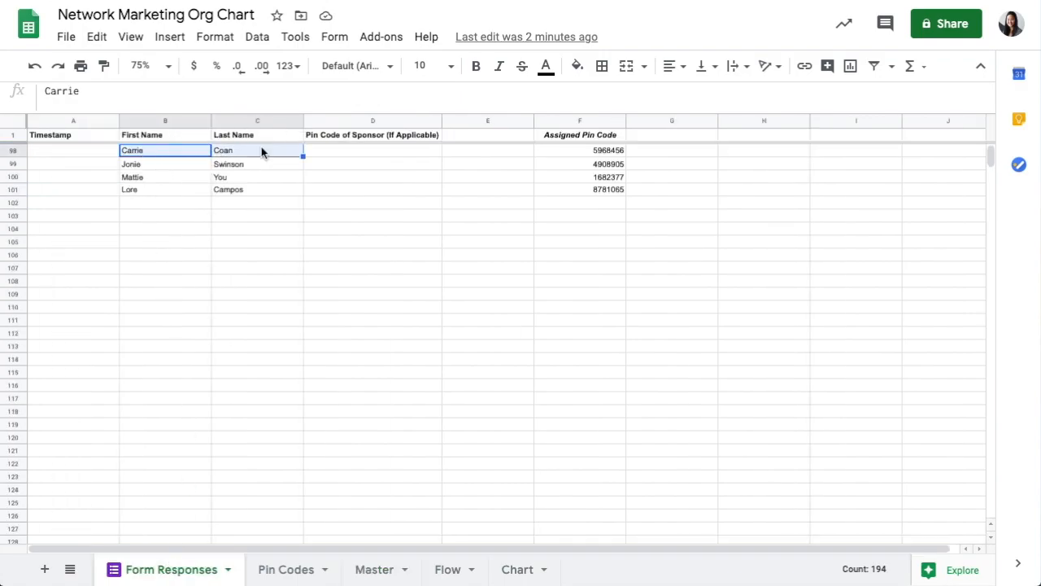
{"action": "left_click", "coordinate": [374, 570]}
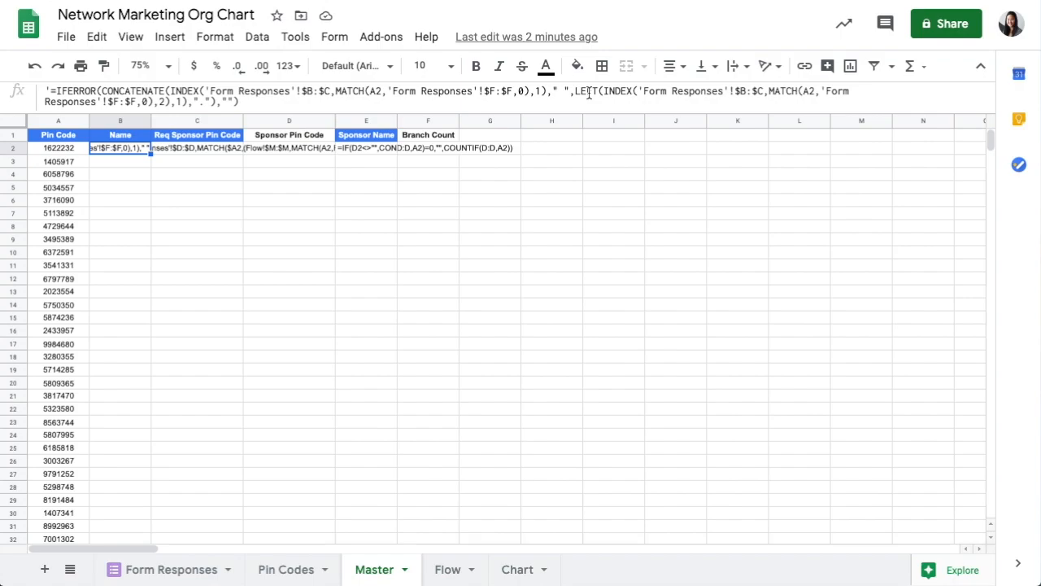
{"action": "left_click", "coordinate": [48, 91]}
{"action": "key", "text": "BackSpace"}
{"action": "key", "text": "Return"}
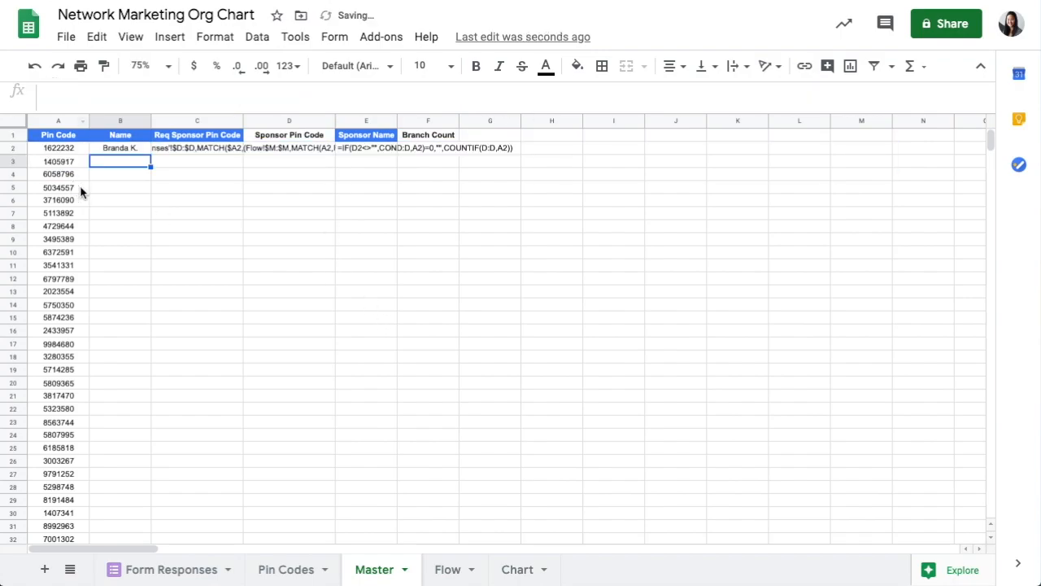
Fill the name formula in Master cell B2 down the whole Name column.
{"action": "left_click", "coordinate": [134, 153]}
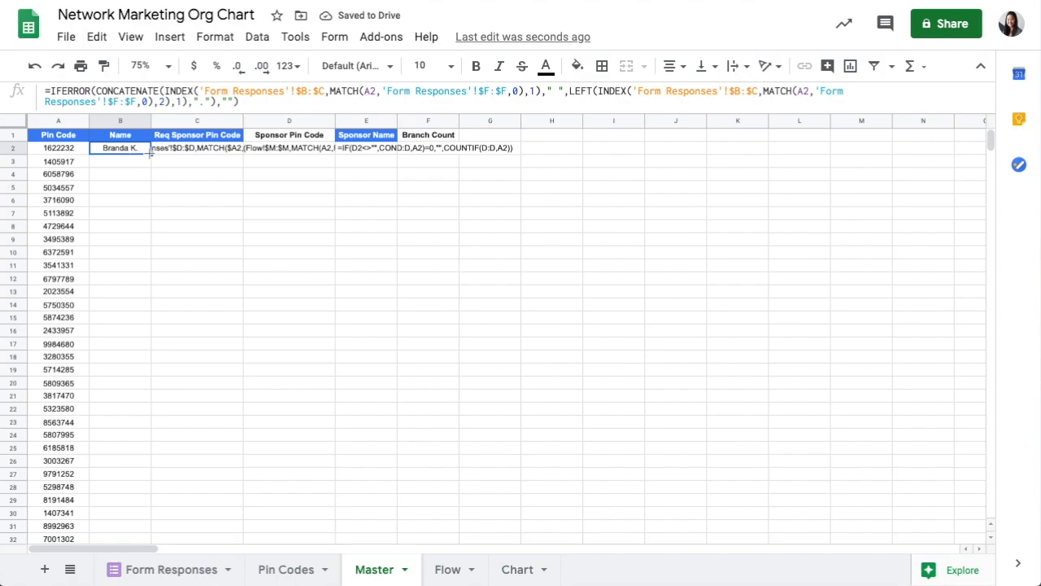
{"action": "double_click", "coordinate": [144, 152]}
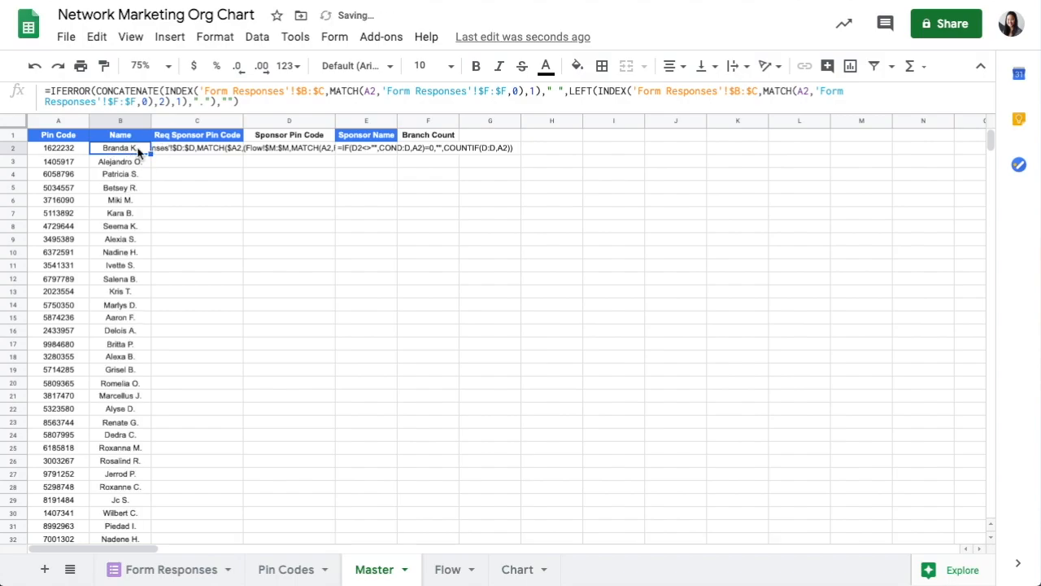
Activate the IFERROR formula in Master cell C2 by removing its leading apostrophe, and fill it down the Req Sponsor Pin Code column.
{"action": "left_click", "coordinate": [203, 148]}
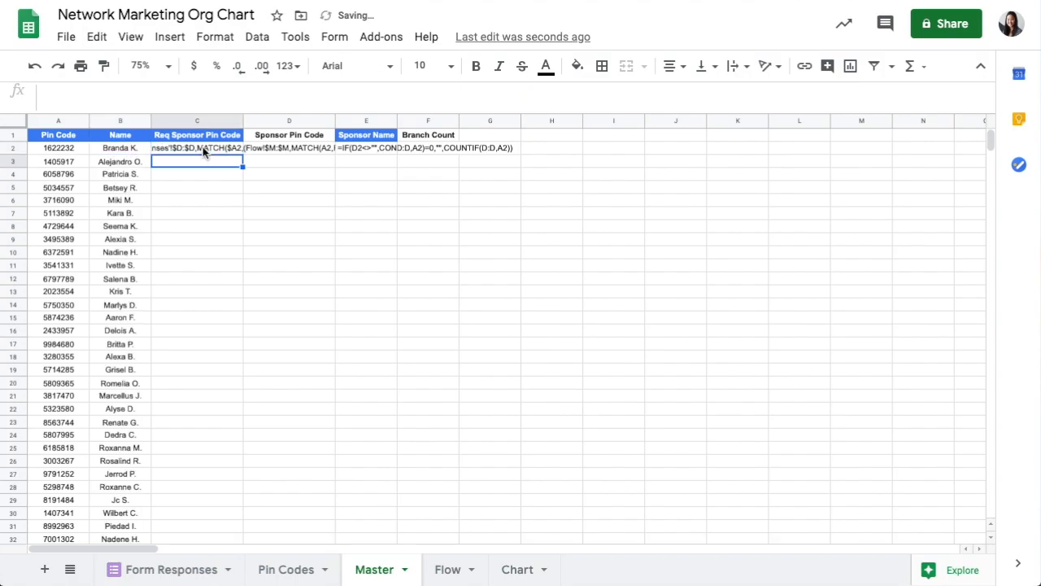
{"action": "left_click", "coordinate": [50, 90]}
{"action": "key", "text": "BackSpace"}
{"action": "key", "text": "Return"}
{"action": "left_click", "coordinate": [130, 148]}
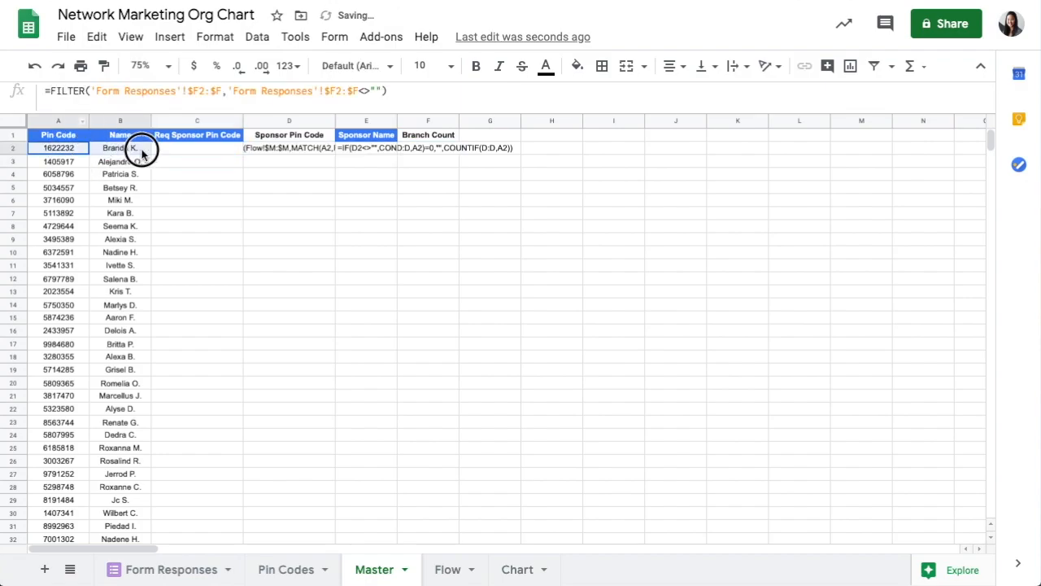
{"action": "left_click", "coordinate": [183, 151]}
{"action": "double_click", "coordinate": [243, 152]}
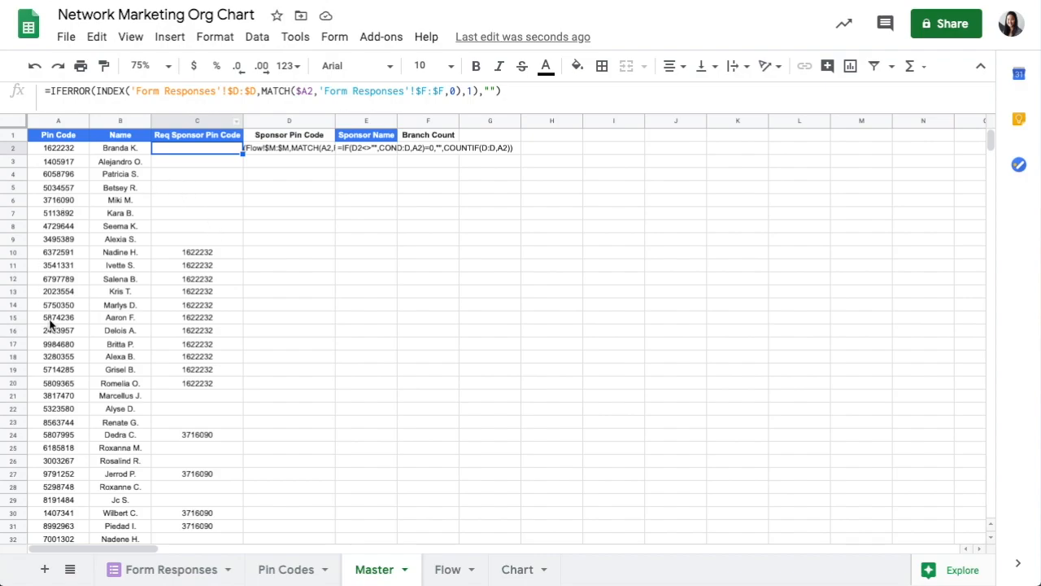
Examine the filled Master rows, the INDEX and MATCH part of C2's formula, and the Sponsor Pin Code and Sponsor Name columns.
{"action": "scroll", "coordinate": [52, 323], "scroll_direction": "down", "scroll_amount": 10}
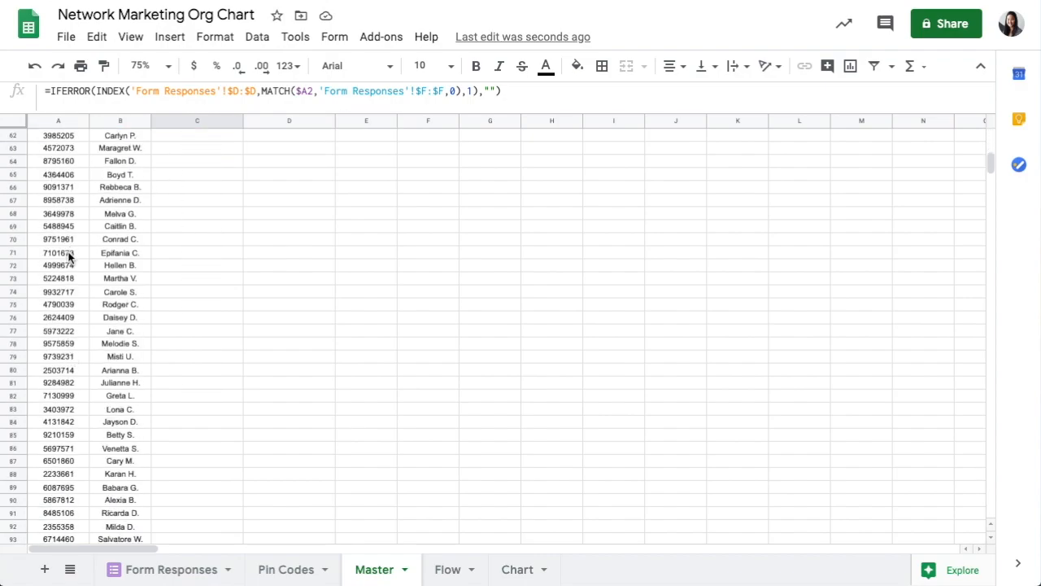
{"action": "scroll", "coordinate": [70, 256], "scroll_direction": "up", "scroll_amount": 8}
{"action": "scroll", "coordinate": [56, 318], "scroll_direction": "up", "scroll_amount": 4}
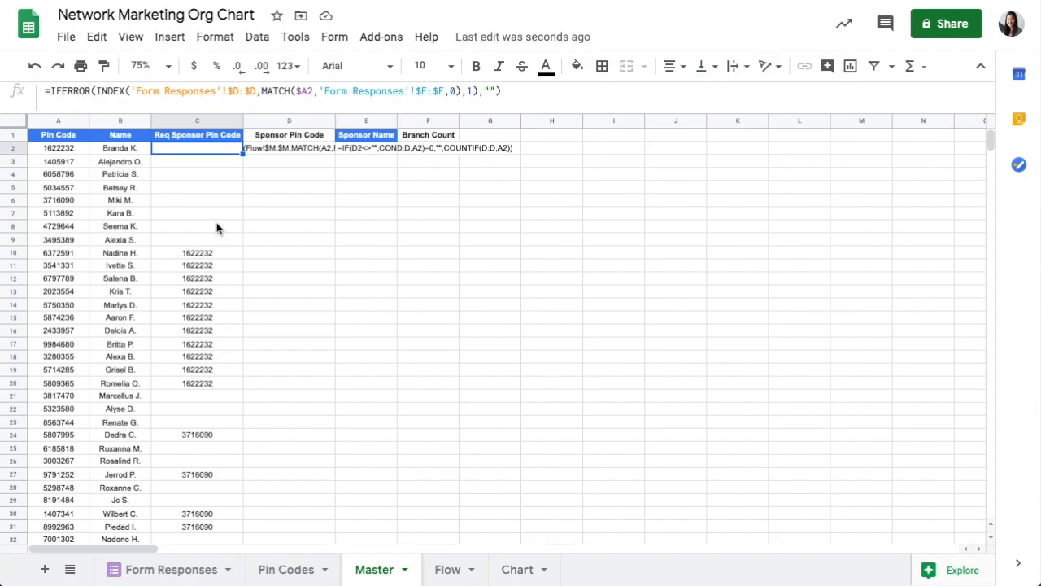
{"action": "left_click_drag", "start_coordinate": [96, 91], "coordinate": [479, 91]}
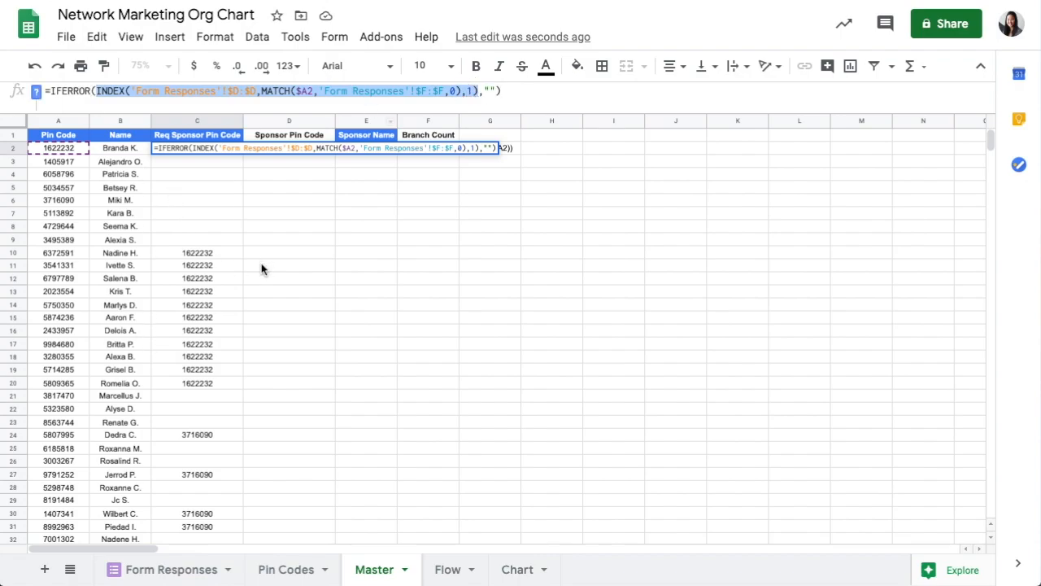
{"action": "key", "text": "Escape"}
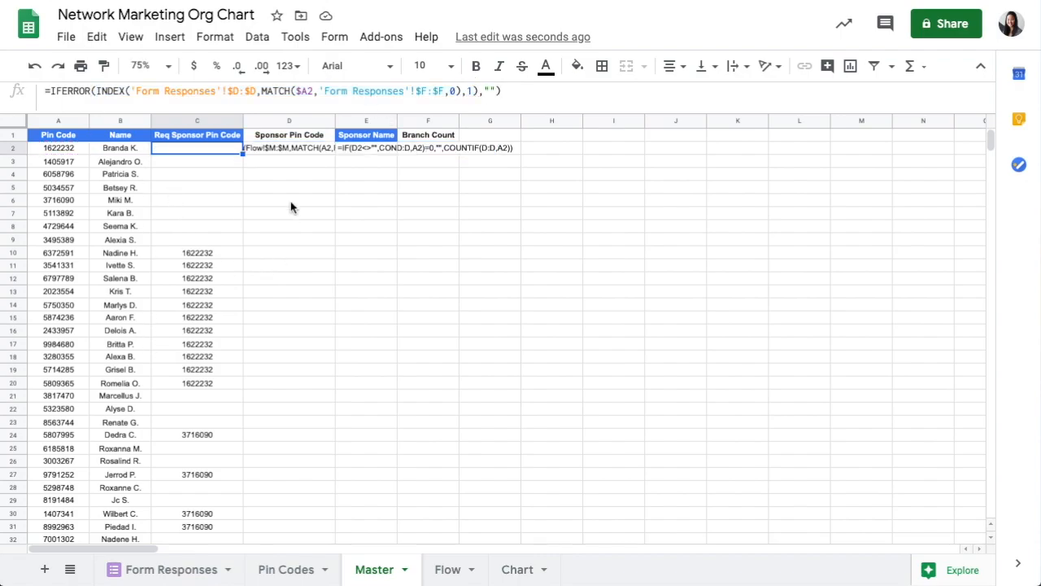
{"action": "left_click_drag", "start_coordinate": [289, 122], "coordinate": [372, 120]}
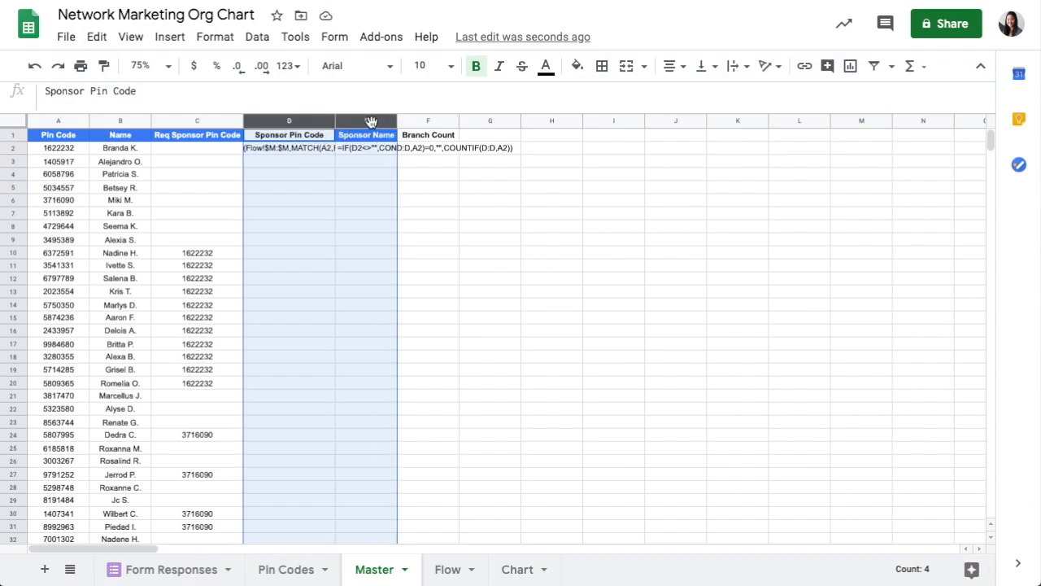
{"action": "left_click", "coordinate": [49, 149]}
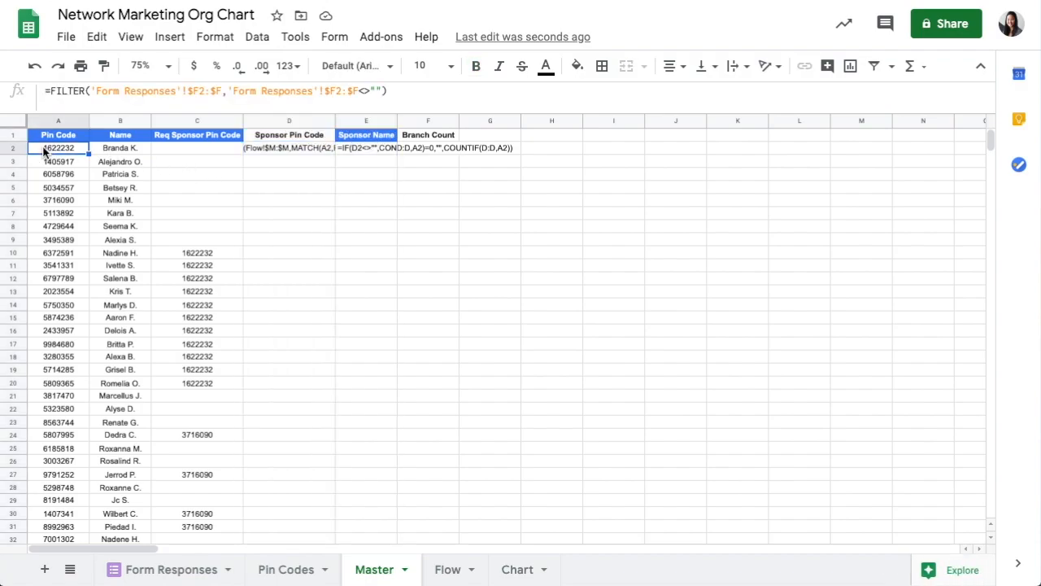
Activate the FILTER formula in cell A2 of the Flow sheet by removing its leading apostrophe.
{"action": "left_click", "coordinate": [447, 569]}
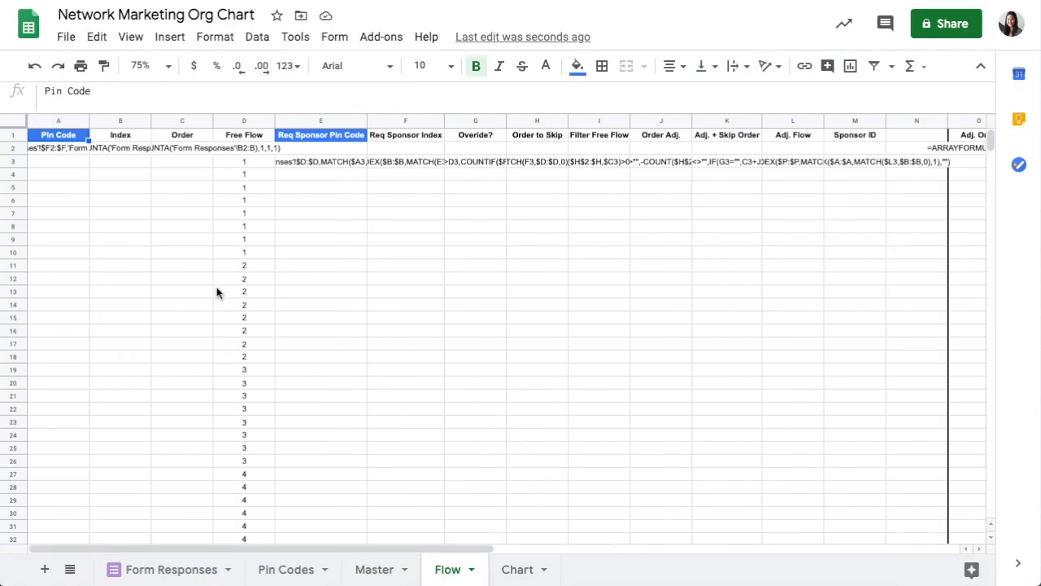
{"action": "left_click", "coordinate": [47, 150]}
{"action": "left_click", "coordinate": [49, 89]}
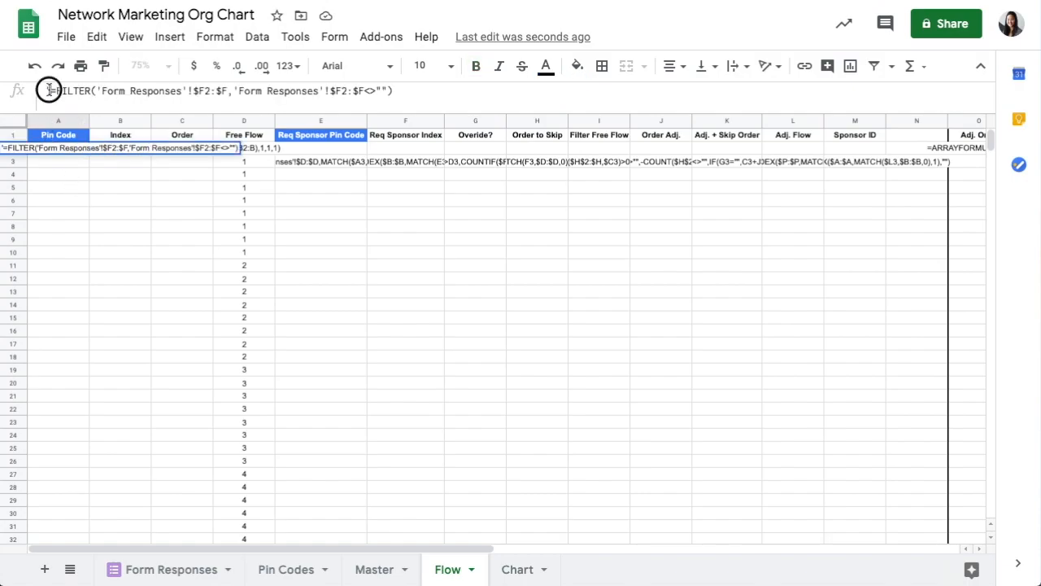
{"action": "key", "text": "BackSpace"}
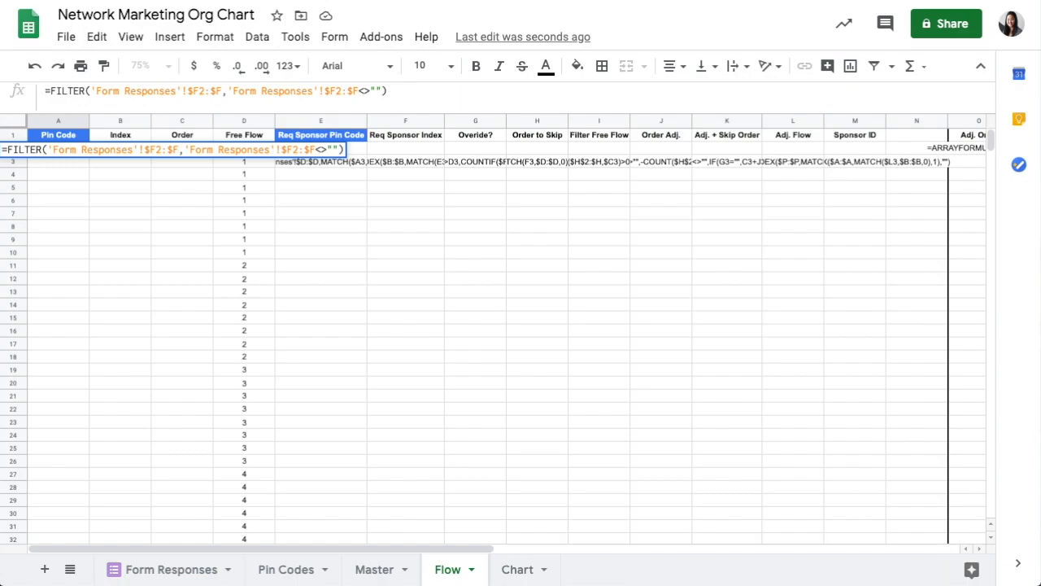
{"action": "key", "text": "Return"}
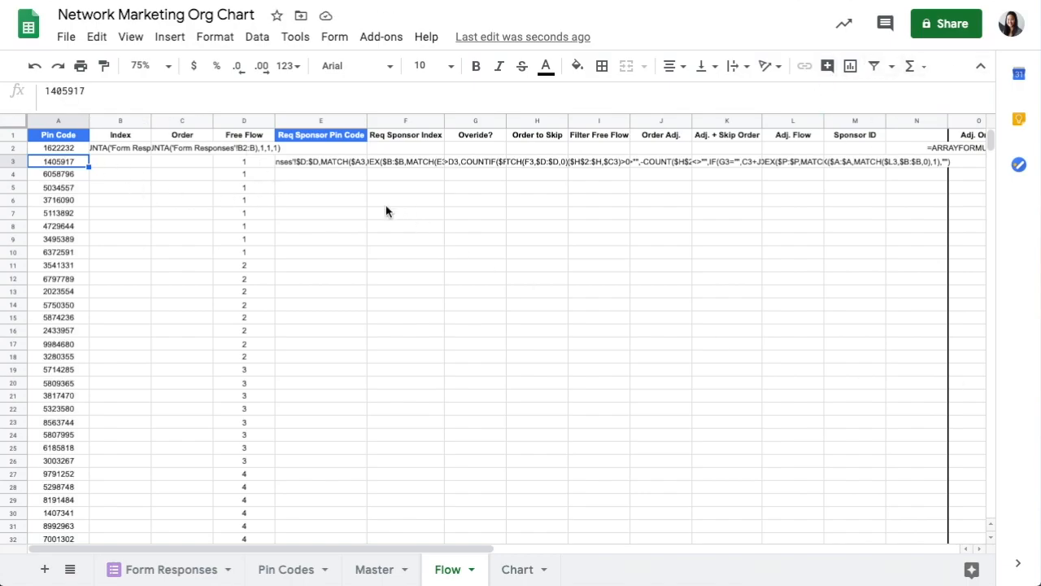
Activate the SEQUENCE formula in Flow cell B2 under Index by removing its leading apostrophe.
{"action": "left_click", "coordinate": [115, 150]}
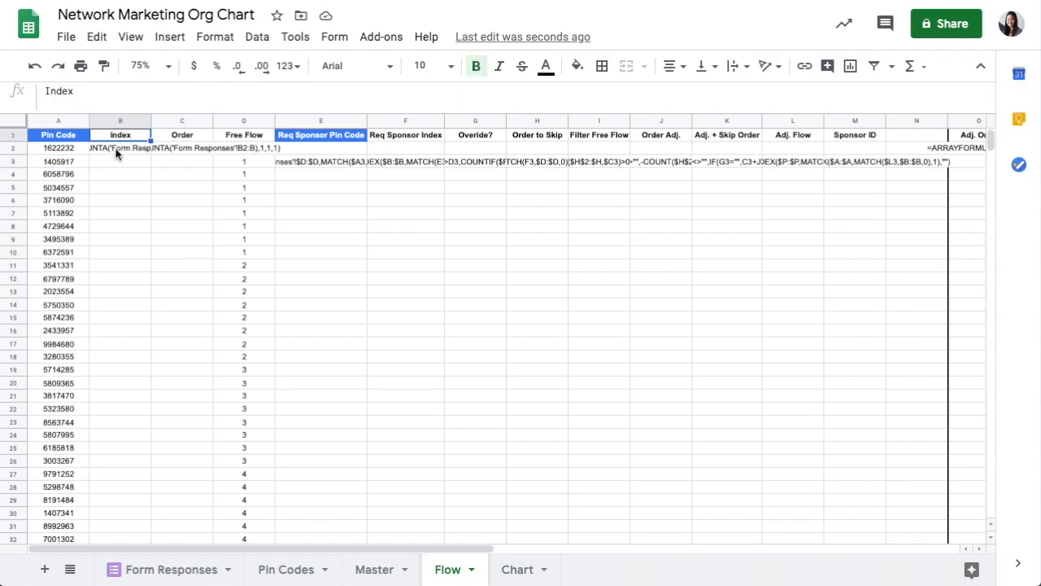
{"action": "left_click", "coordinate": [49, 91]}
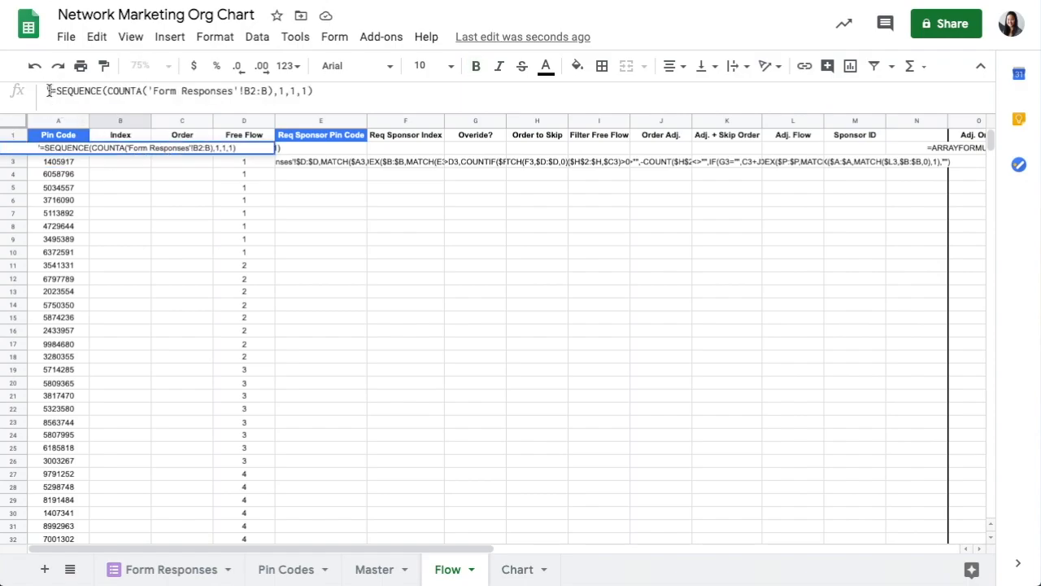
{"action": "key", "text": "BackSpace"}
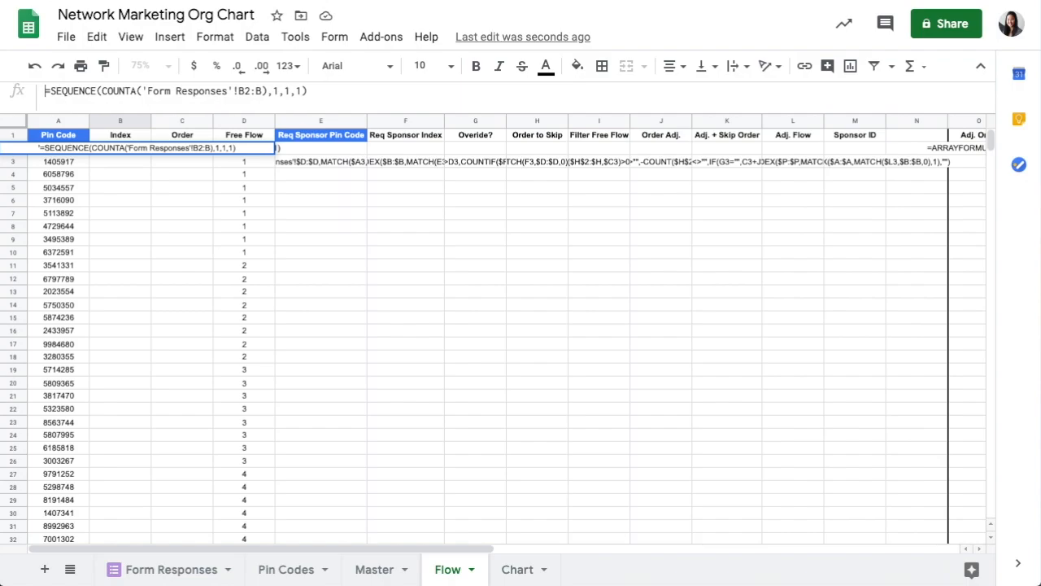
{"action": "key", "text": "Return"}
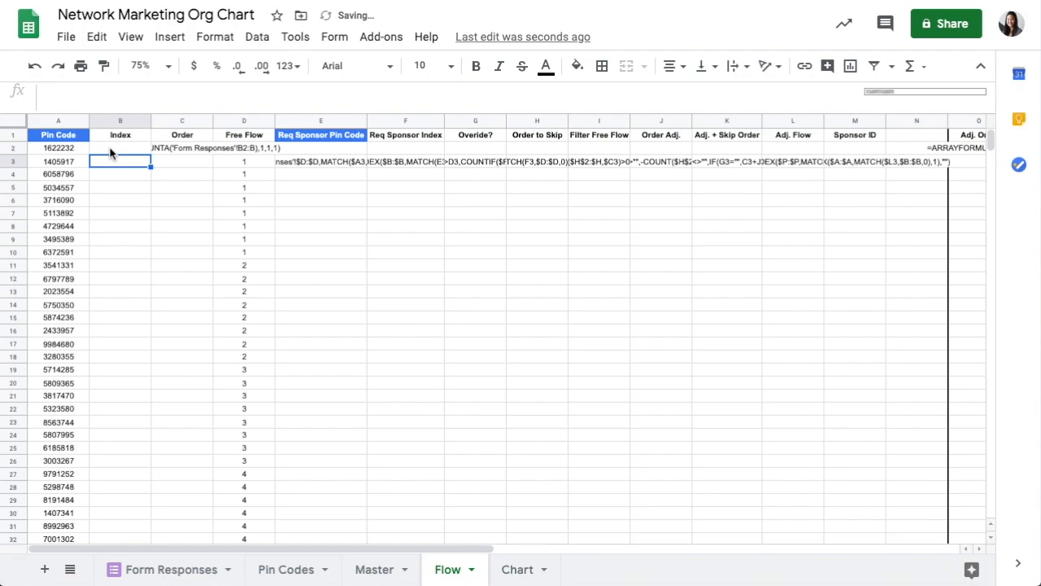
Examine Flow's Pin Code and Index columns down to the last filled row, and the Form Responses first names that B2's SEQUENCE formula counts.
{"action": "left_click", "coordinate": [61, 149]}
{"action": "left_click", "coordinate": [71, 252]}
{"action": "left_click", "coordinate": [70, 334]}
{"action": "left_click", "coordinate": [61, 136]}
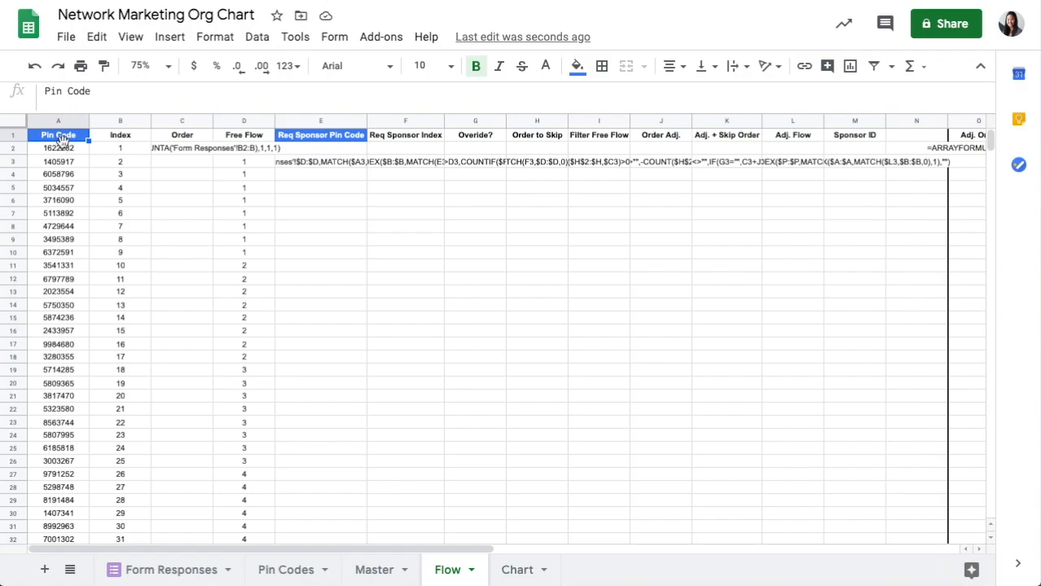
{"action": "left_click", "coordinate": [122, 150]}
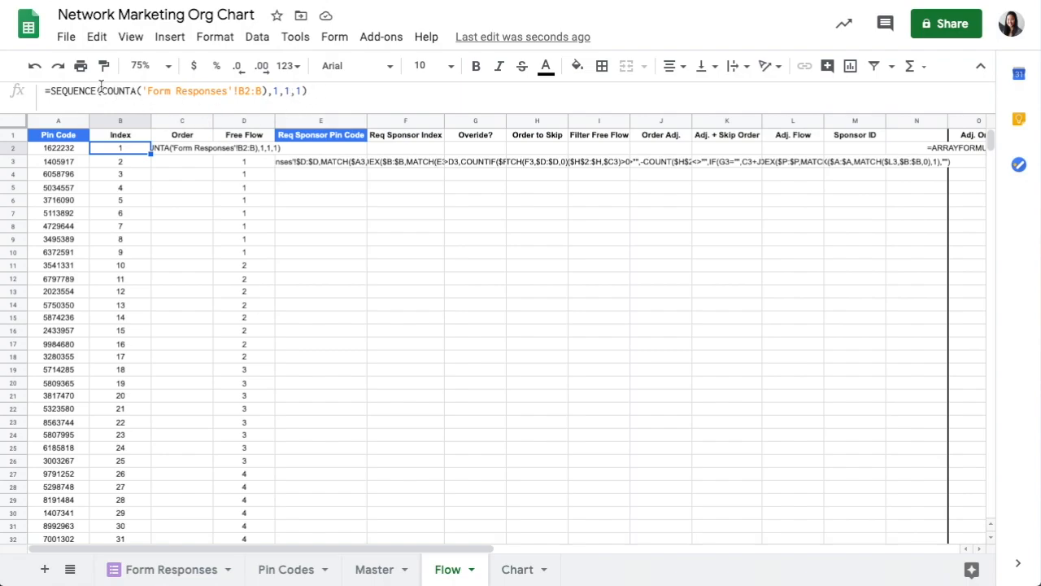
{"action": "left_click", "coordinate": [195, 571]}
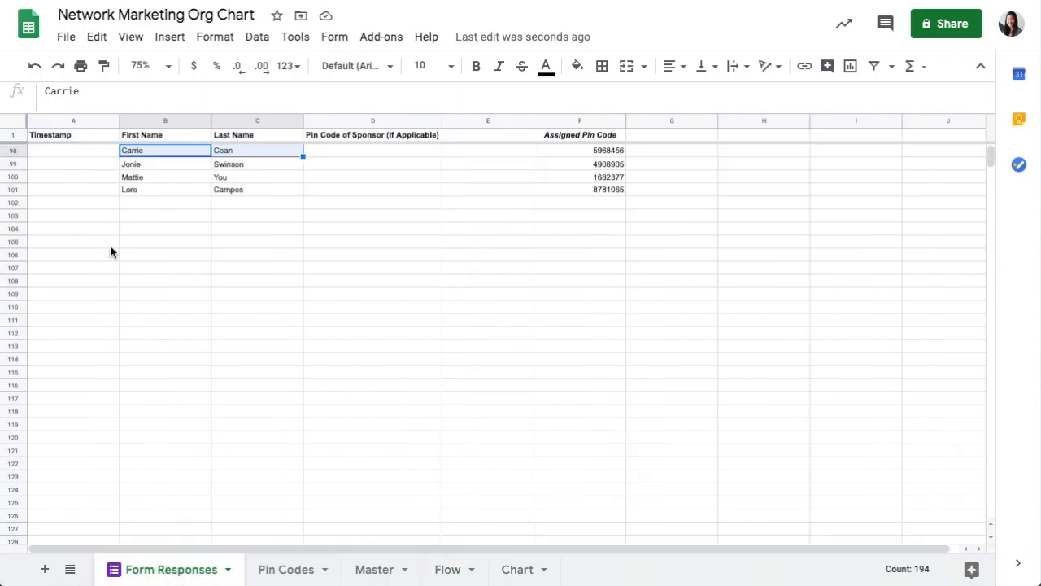
{"action": "scroll", "coordinate": [211, 404], "scroll_direction": "up", "scroll_amount": 15}
{"action": "left_click", "coordinate": [64, 135]}
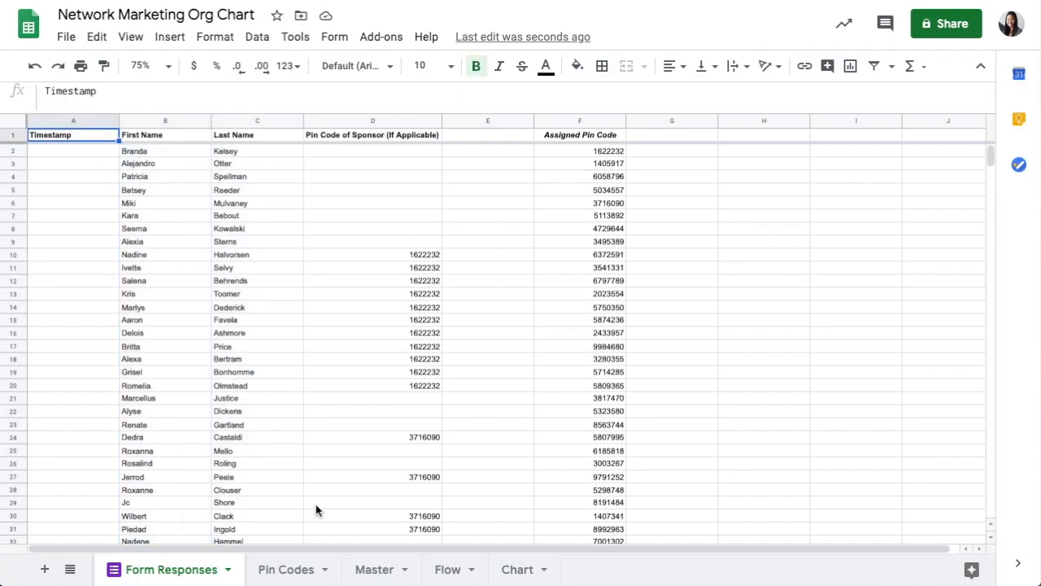
{"action": "left_click", "coordinate": [294, 569]}
{"action": "left_click", "coordinate": [370, 569]}
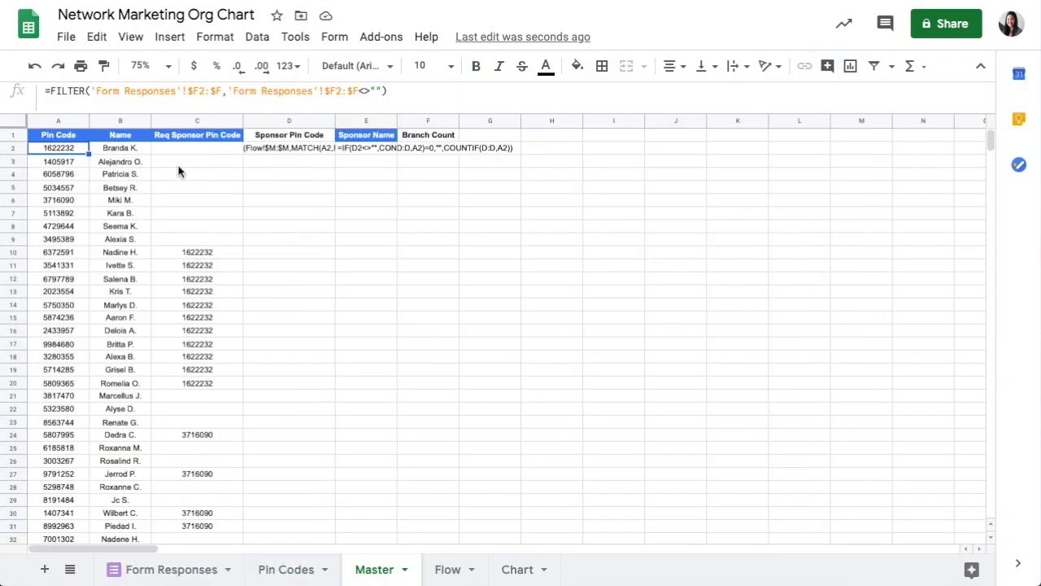
{"action": "left_click", "coordinate": [446, 568]}
{"action": "scroll", "coordinate": [154, 211], "scroll_direction": "down", "scroll_amount": 12}
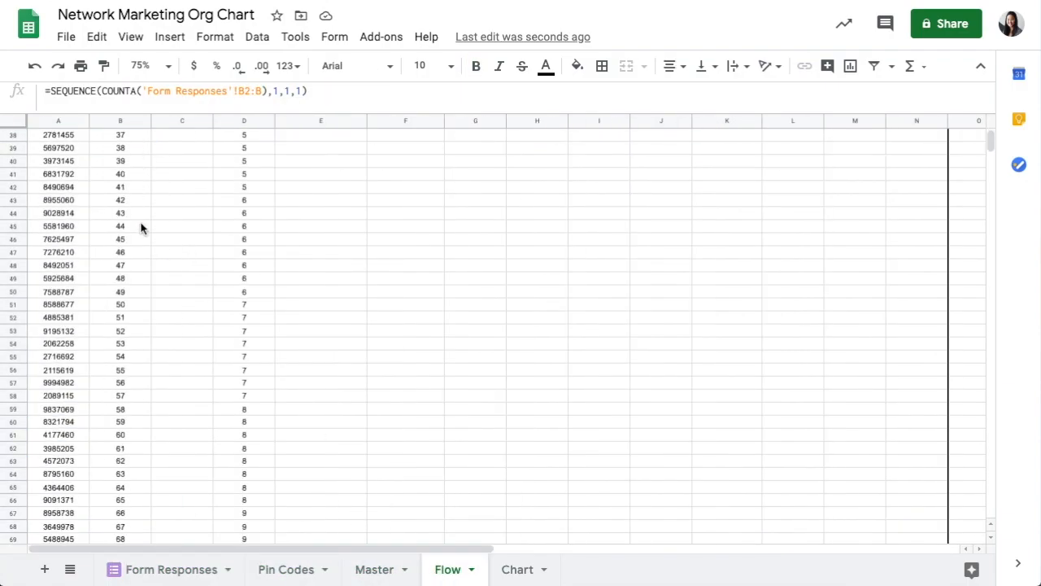
{"action": "scroll", "coordinate": [141, 228], "scroll_direction": "down", "scroll_amount": 18}
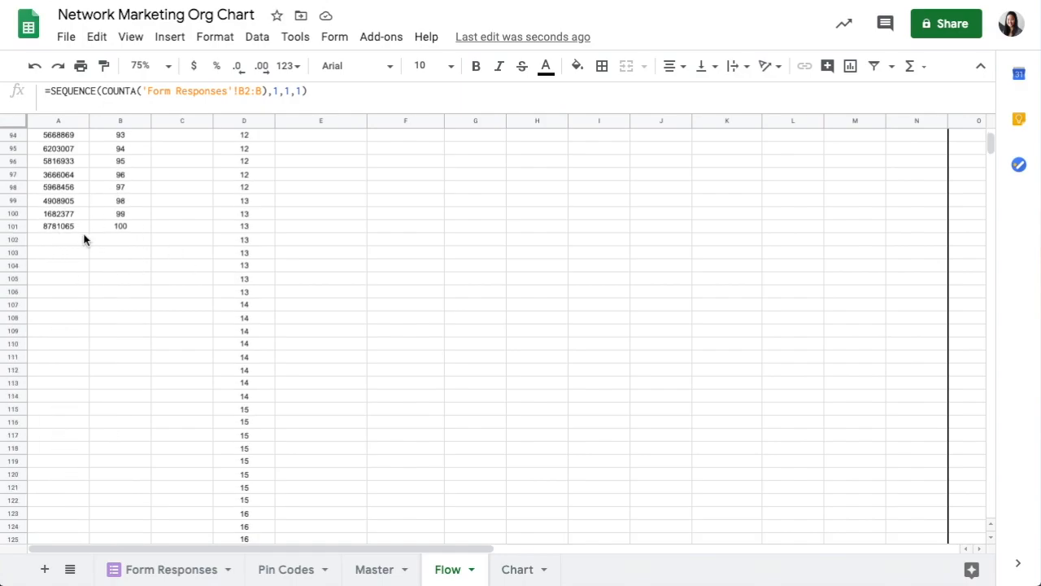
{"action": "scroll", "coordinate": [170, 268], "scroll_direction": "up", "scroll_amount": 20}
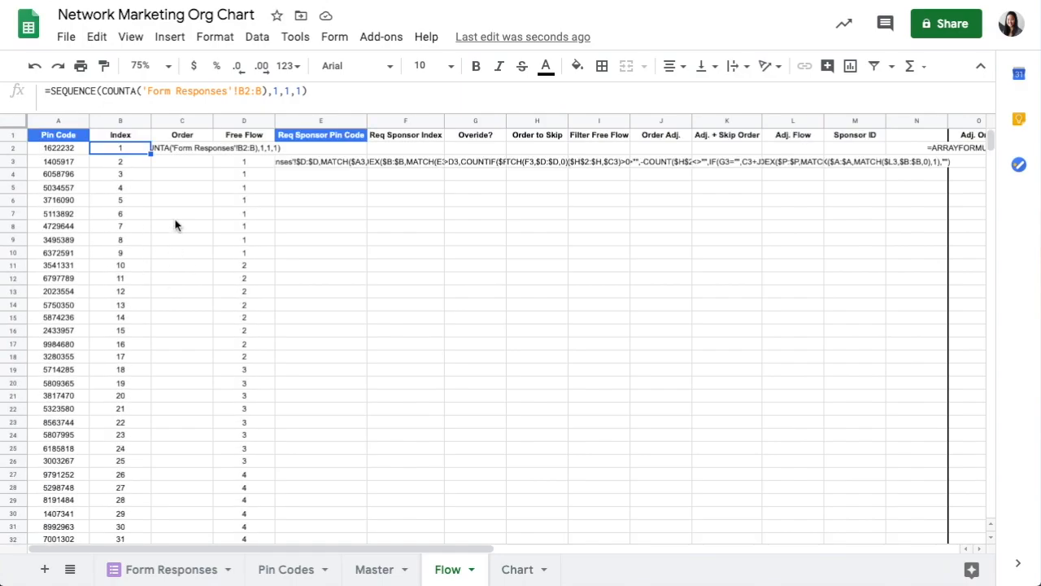
Activate the SEQUENCE formula in Flow cell C2 under Order by removing its leading apostrophe.
{"action": "left_click", "coordinate": [165, 146]}
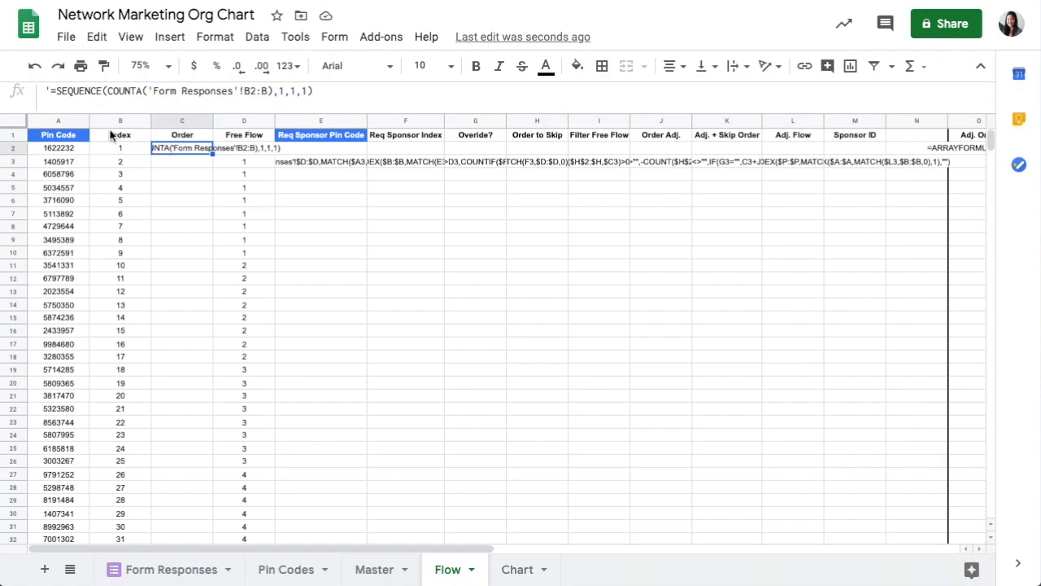
{"action": "left_click", "coordinate": [54, 91]}
{"action": "key", "text": "BackSpace"}
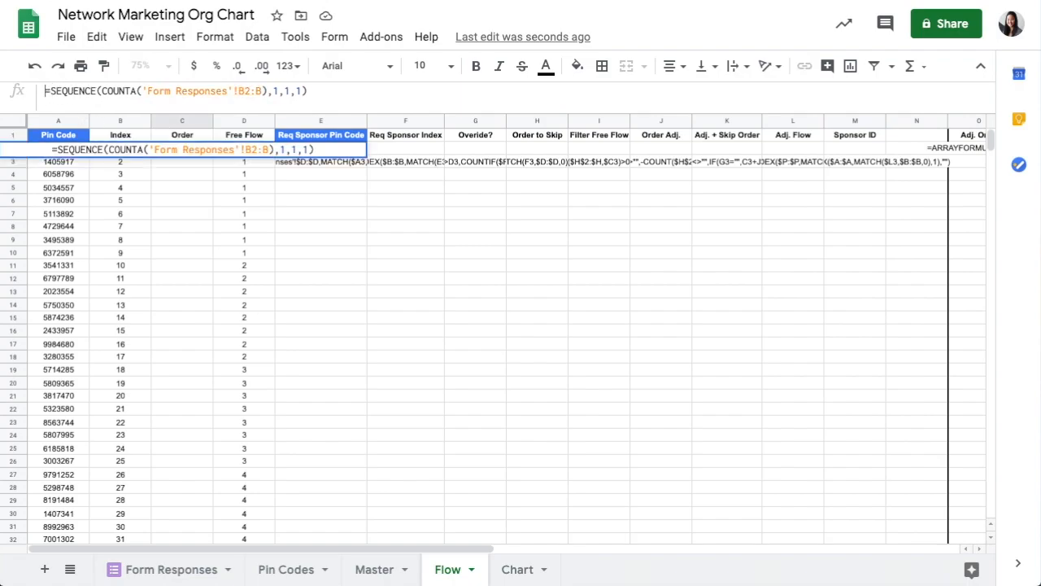
{"action": "key", "text": "Return"}
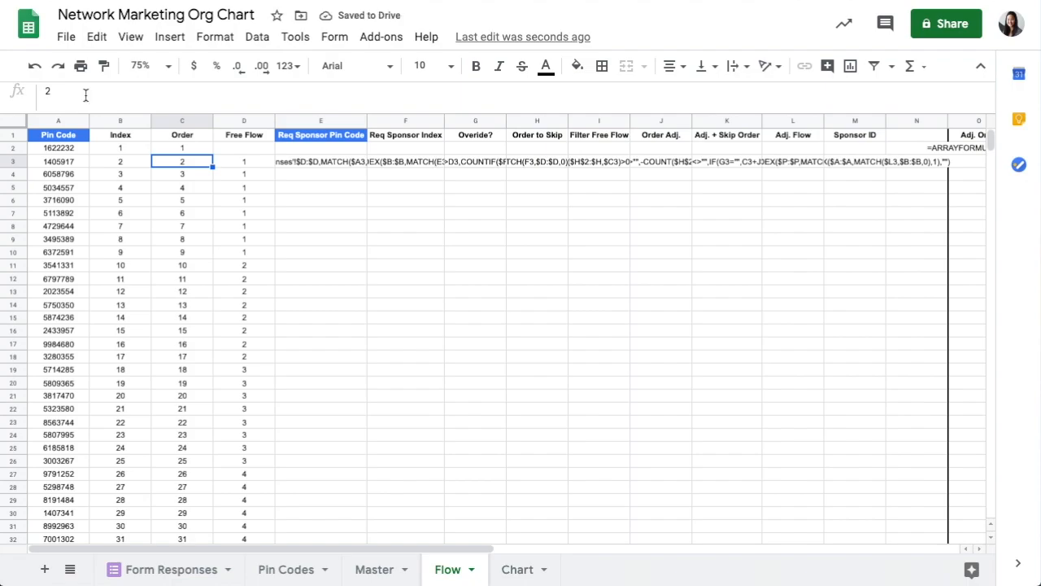
Compare the SEQUENCE formulas in Flow cells B2 and C2 under Index and Order, and check cell D2 under Free Flow.
{"action": "left_click", "coordinate": [203, 151]}
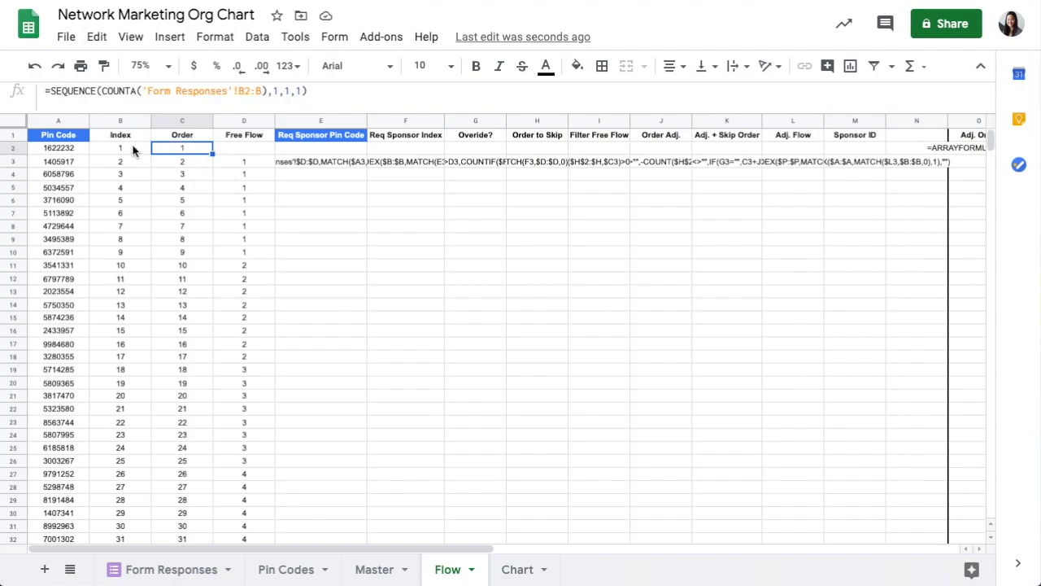
{"action": "left_click", "coordinate": [134, 149]}
{"action": "left_click", "coordinate": [162, 150]}
{"action": "left_click", "coordinate": [167, 136]}
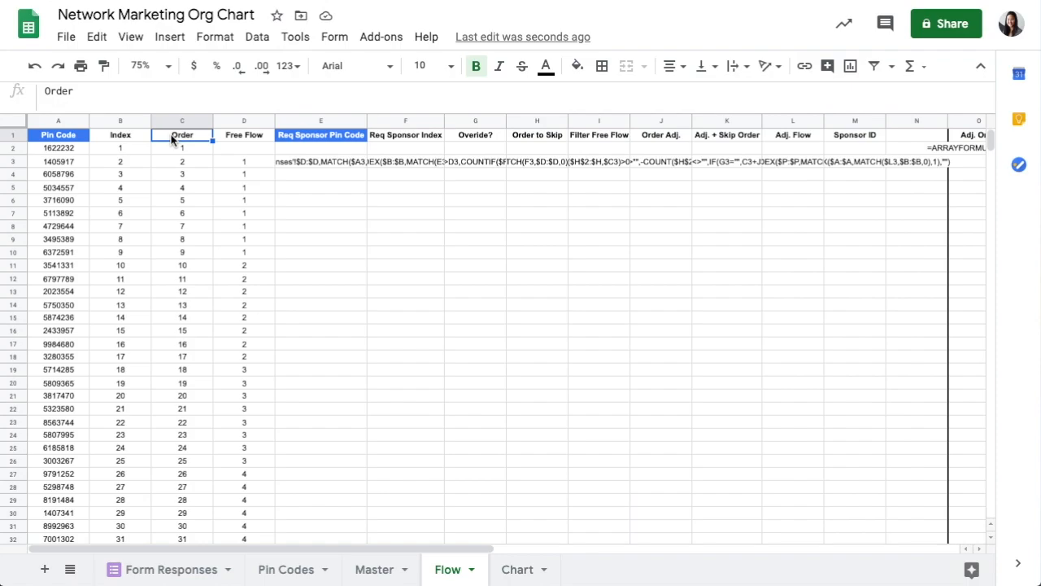
{"action": "left_click", "coordinate": [183, 150]}
{"action": "left_click", "coordinate": [125, 152]}
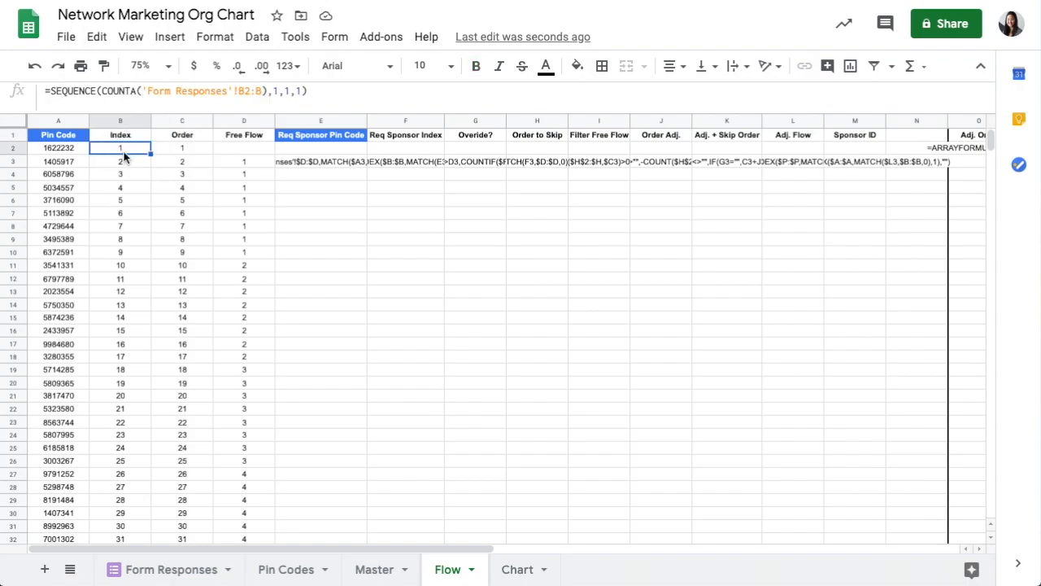
{"action": "left_click", "coordinate": [187, 150]}
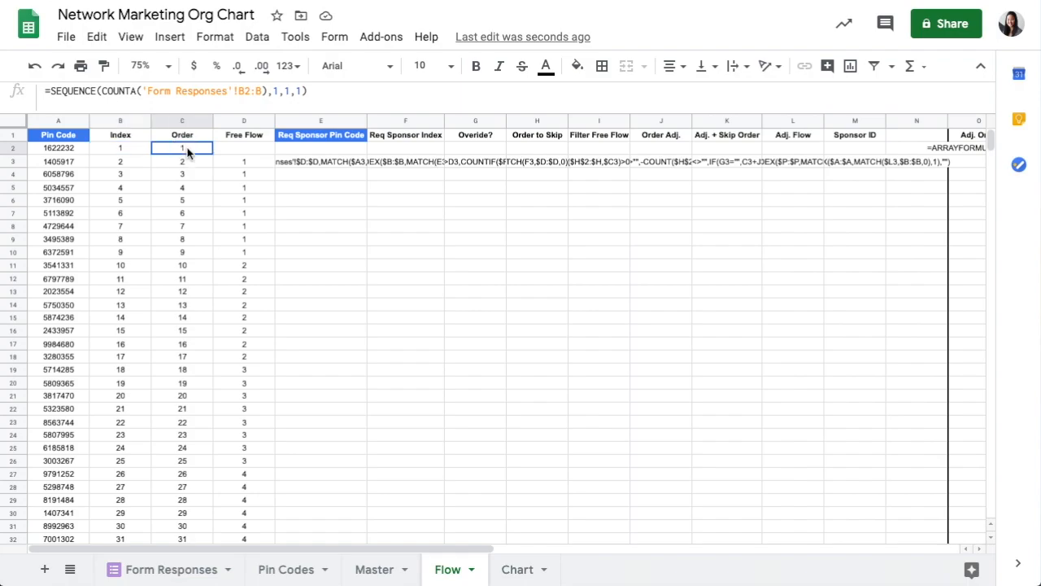
{"action": "left_click", "coordinate": [257, 152]}
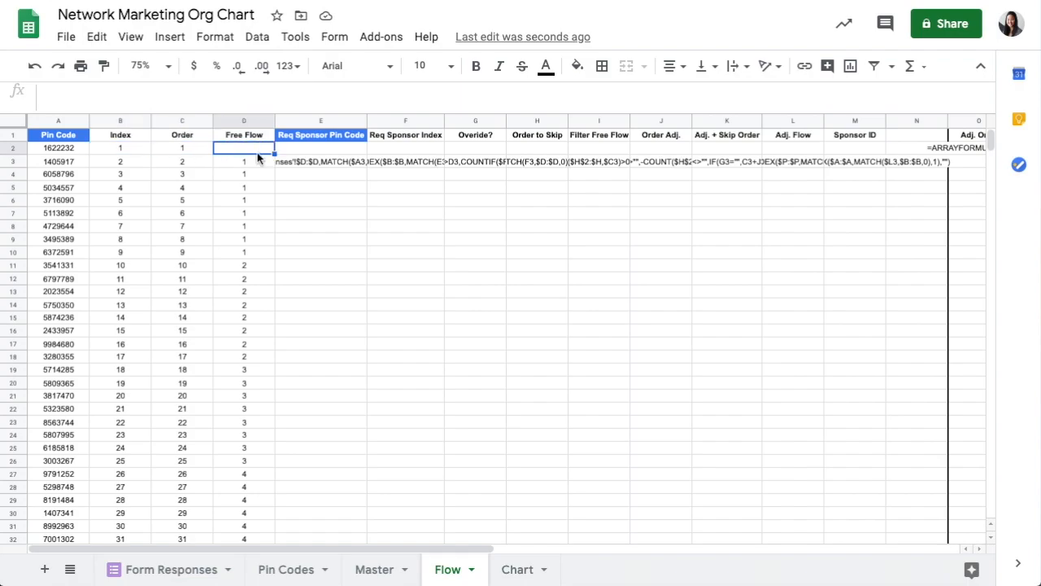
Compare the first Index, Order and Free Flow cells in Flow to see how sponsor index 1 relates to D3.
{"action": "left_click", "coordinate": [144, 165]}
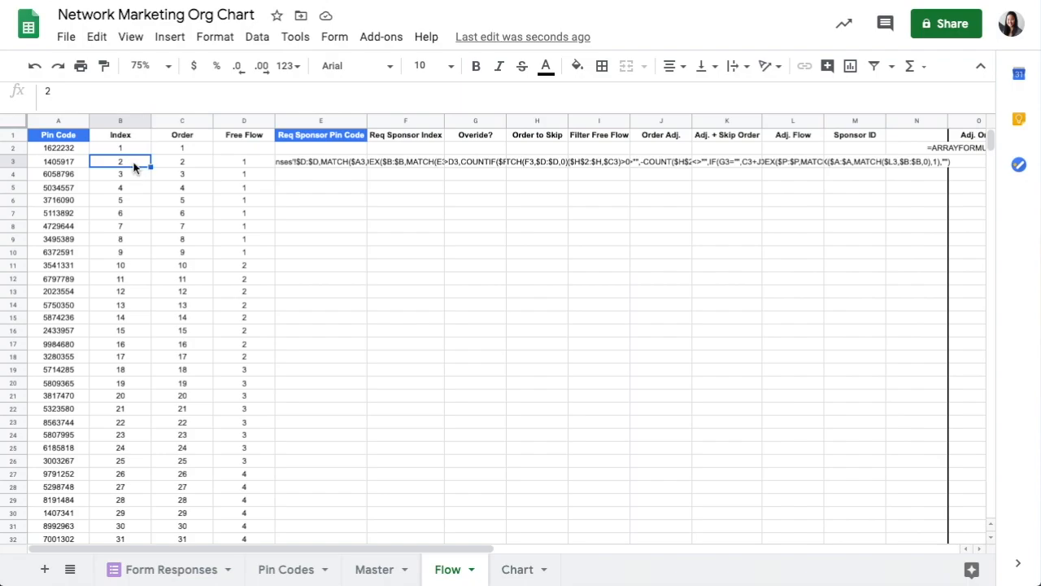
{"action": "left_click", "coordinate": [179, 165]}
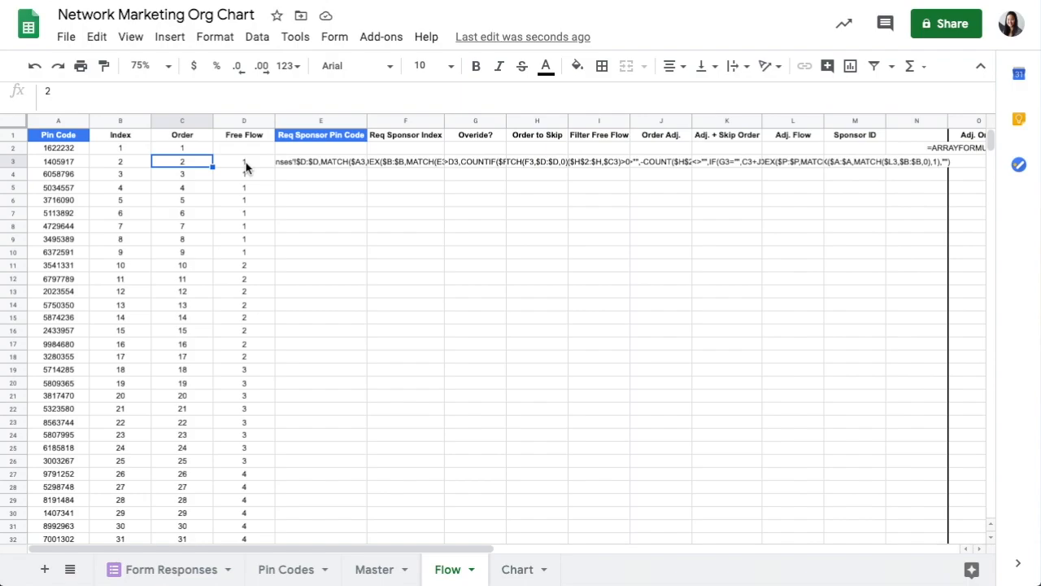
{"action": "left_click", "coordinate": [231, 161]}
{"action": "left_click", "coordinate": [139, 147]}
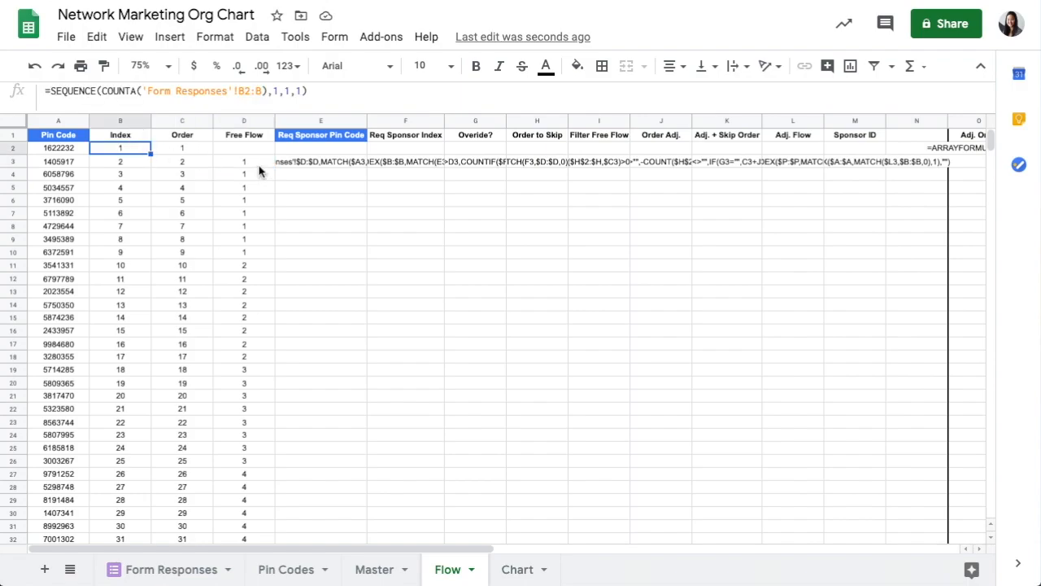
{"action": "left_click", "coordinate": [259, 166]}
{"action": "left_click", "coordinate": [124, 150]}
{"action": "left_click", "coordinate": [242, 162], "text": "ctrl"}
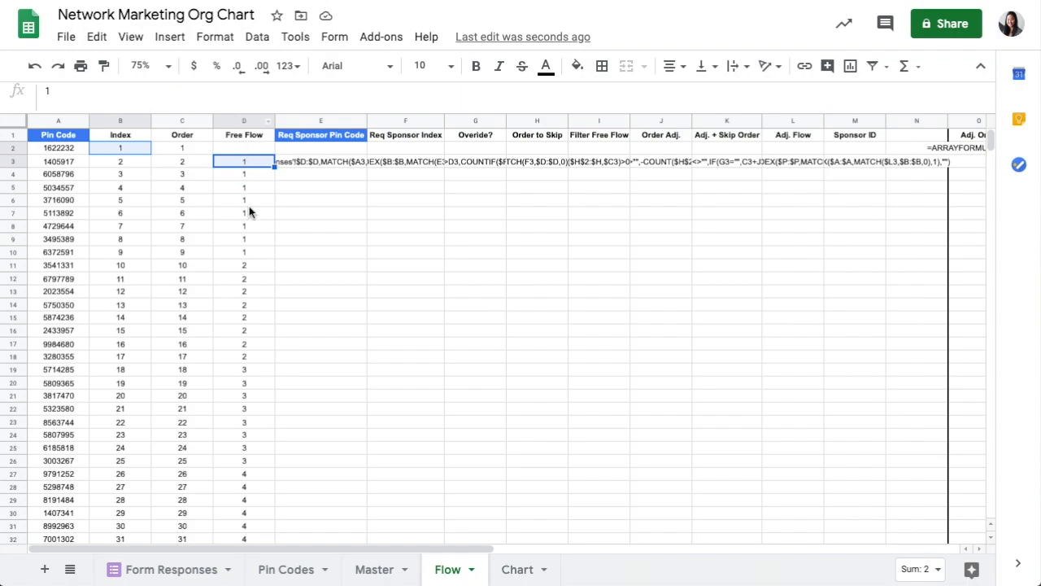
Examine how Flow's Free Flow column assigns sponsors in groups D3:D10, D11:D18 and D19:D26, and relate it to the Pin Code column.
{"action": "left_click", "coordinate": [248, 165]}
{"action": "left_click_drag", "start_coordinate": [254, 169], "coordinate": [255, 254]}
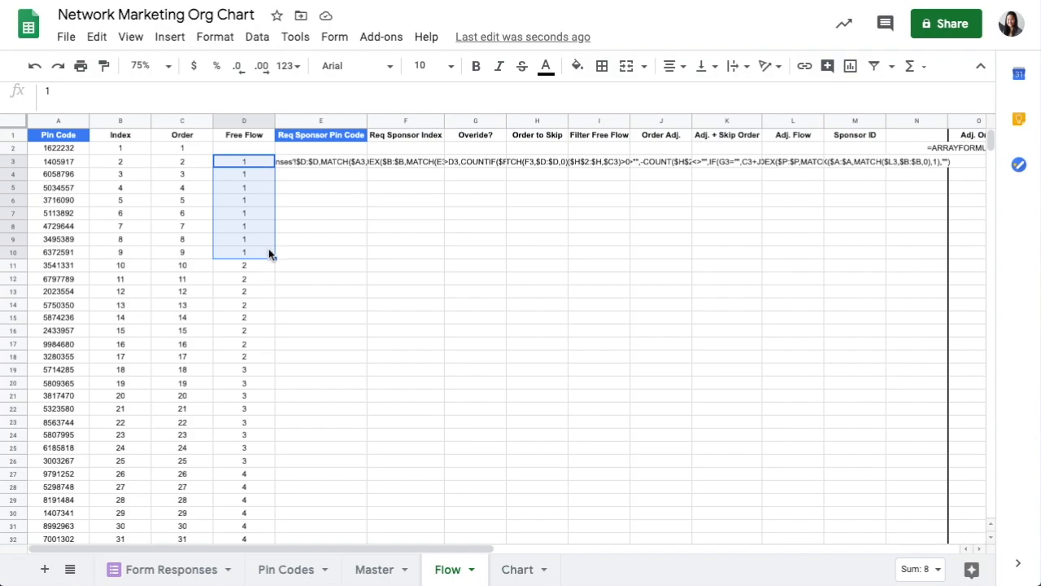
{"action": "left_click_drag", "start_coordinate": [260, 268], "coordinate": [268, 358]}
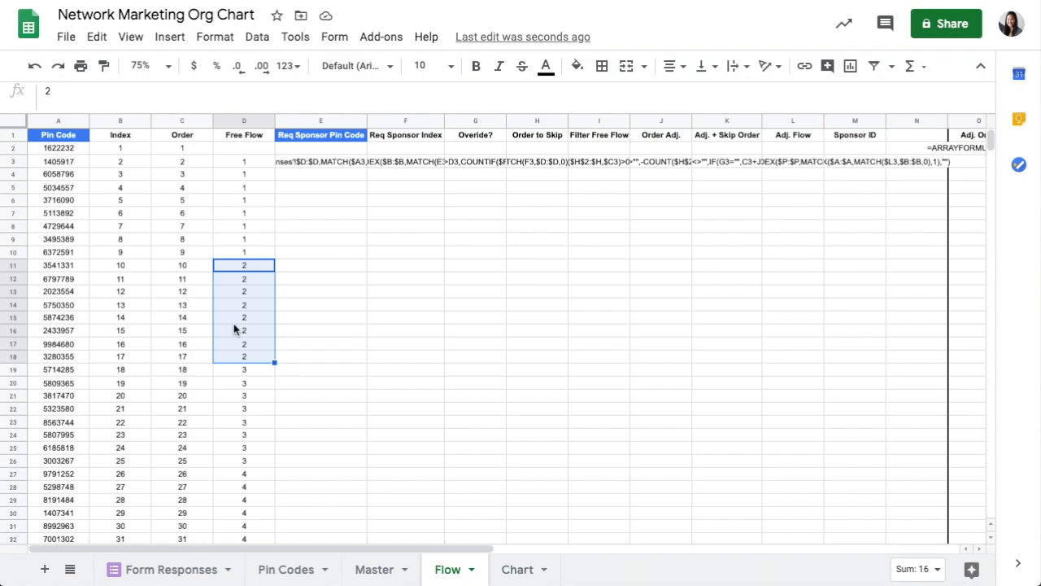
{"action": "left_click_drag", "start_coordinate": [258, 372], "coordinate": [255, 465]}
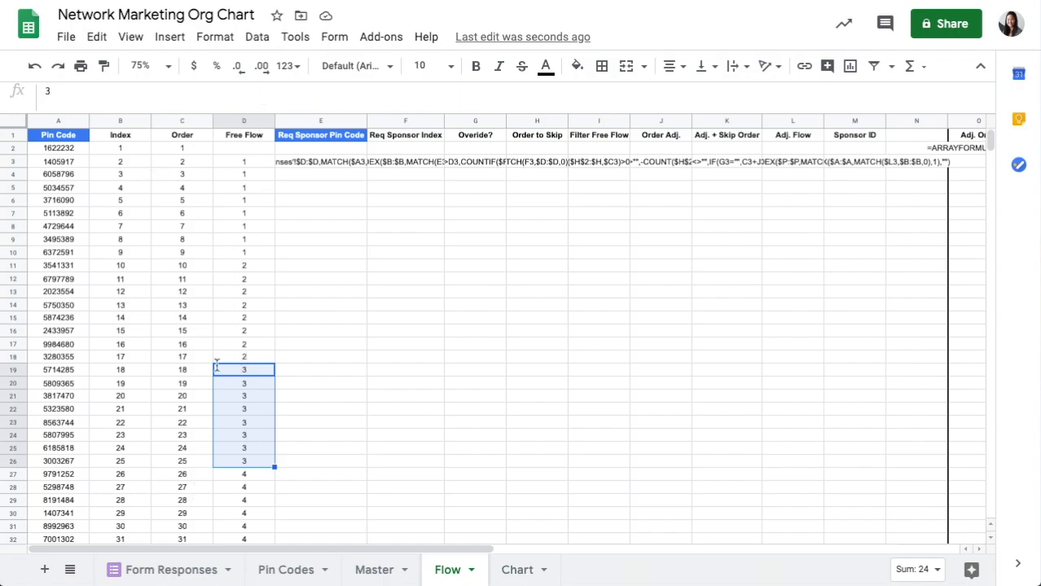
{"action": "left_click", "coordinate": [239, 136]}
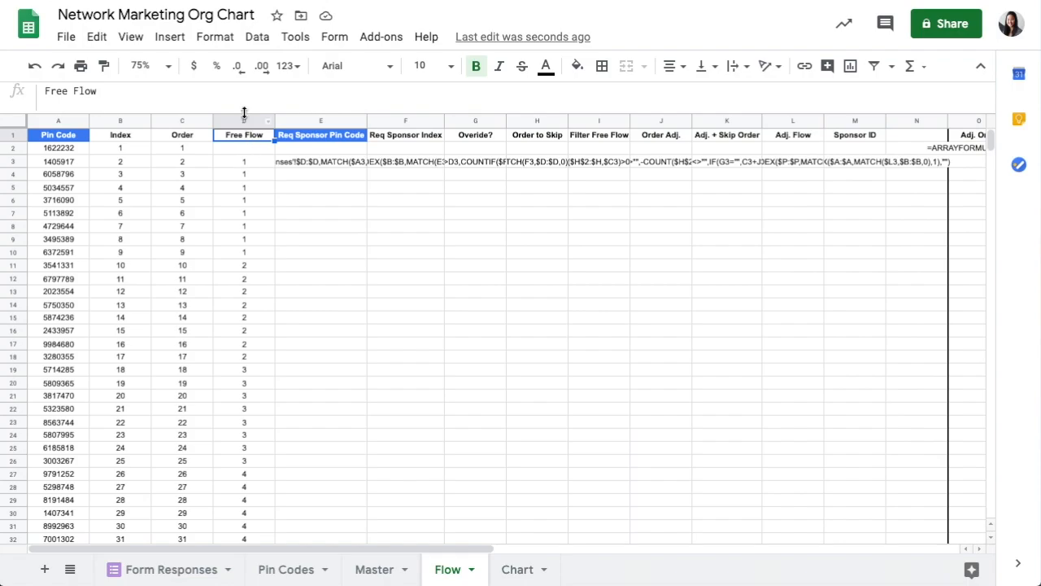
{"action": "left_click_drag", "start_coordinate": [241, 121], "coordinate": [52, 121]}
{"action": "left_click", "coordinate": [56, 139]}
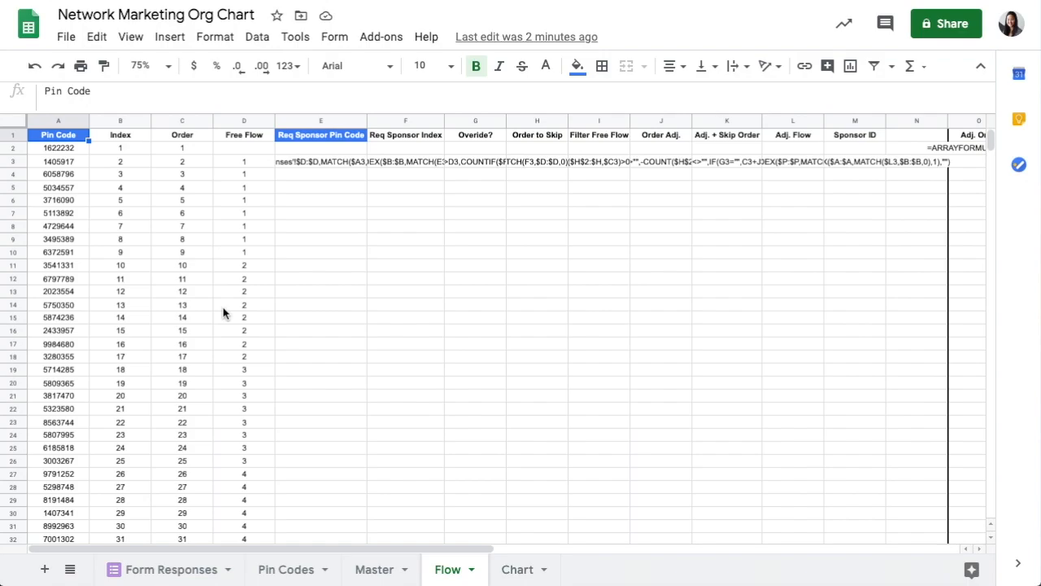
Activate the IFERROR formula in Flow cell E3 under Req Sponsor Pin Code by removing its leading apostrophe, and fill it down the column.
{"action": "left_click", "coordinate": [322, 162]}
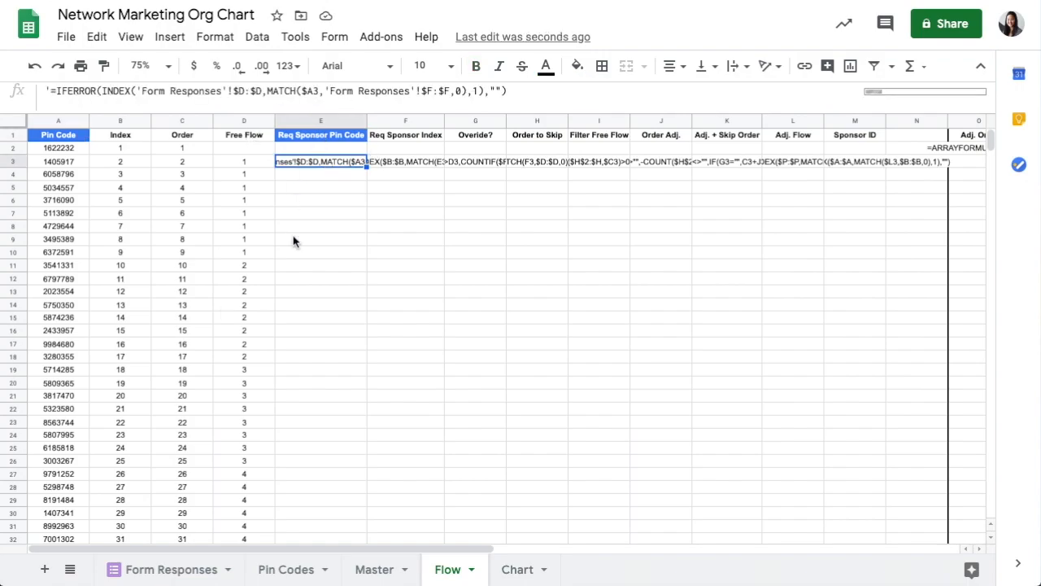
{"action": "left_click", "coordinate": [70, 163]}
{"action": "left_click", "coordinate": [65, 228]}
{"action": "left_click", "coordinate": [58, 305]}
{"action": "left_click", "coordinate": [59, 383]}
{"action": "left_click", "coordinate": [307, 163]}
{"action": "left_click", "coordinate": [50, 90]}
{"action": "key", "text": "BackSpace"}
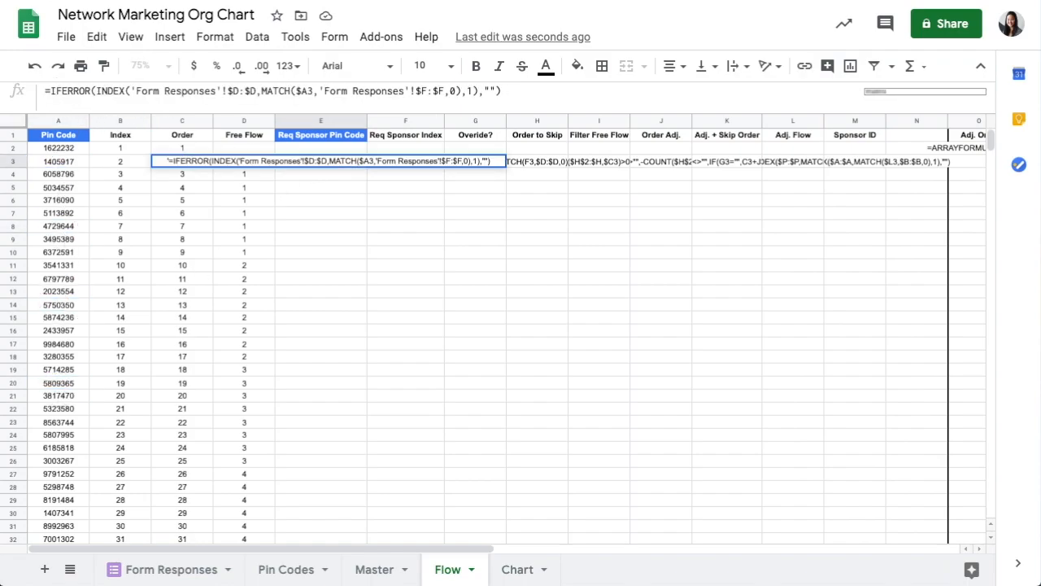
{"action": "key", "text": "Return"}
{"action": "key", "text": "Up"}
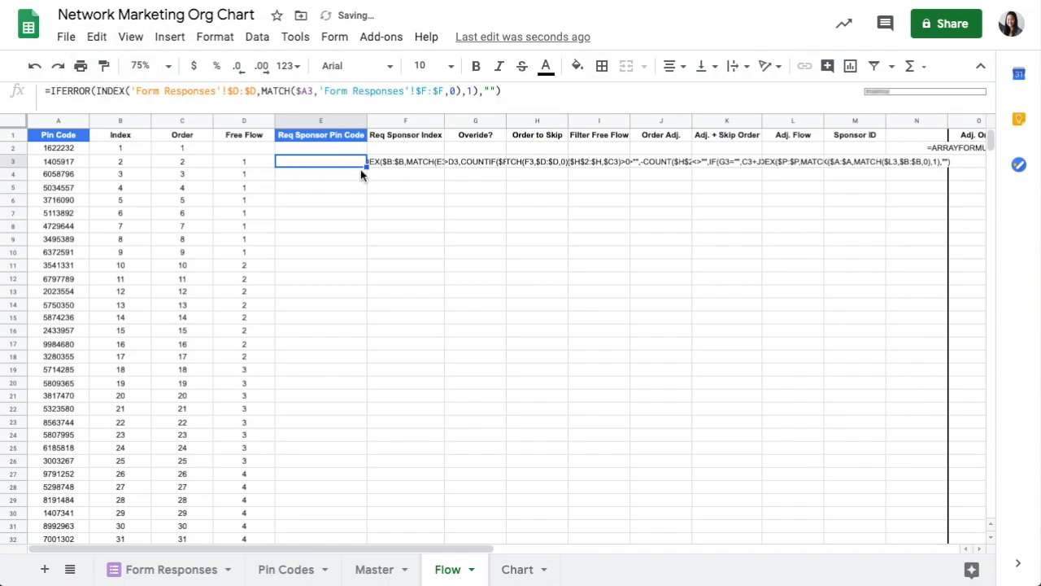
Activate the IFERROR formula in Flow cell F3 under Req Sponsor Index by removing its apostrophe, and fill it down the column.
{"action": "left_click", "coordinate": [411, 161]}
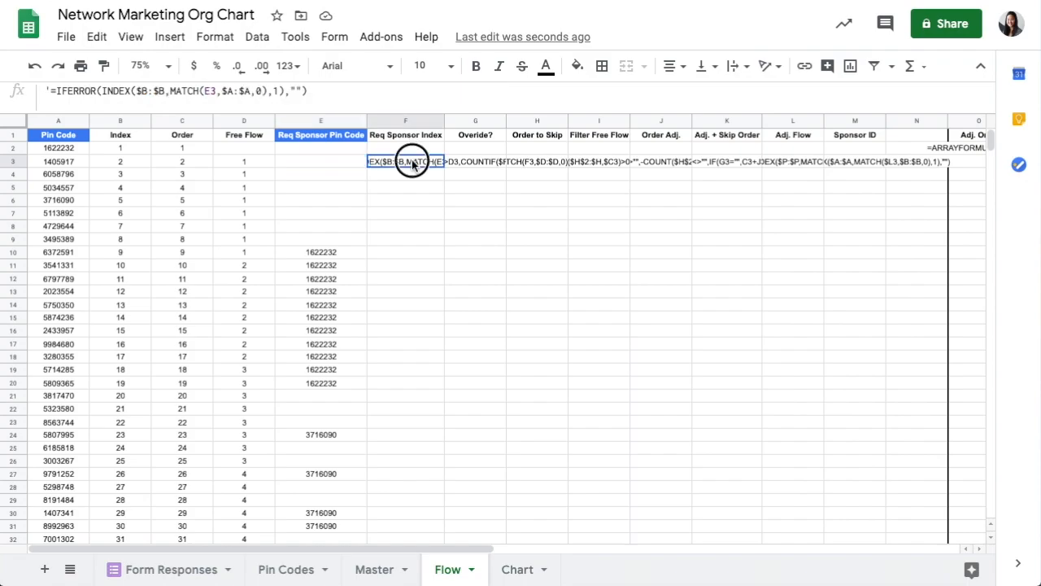
{"action": "left_click", "coordinate": [50, 91]}
{"action": "key", "text": "BackSpace"}
{"action": "key", "text": "Return"}
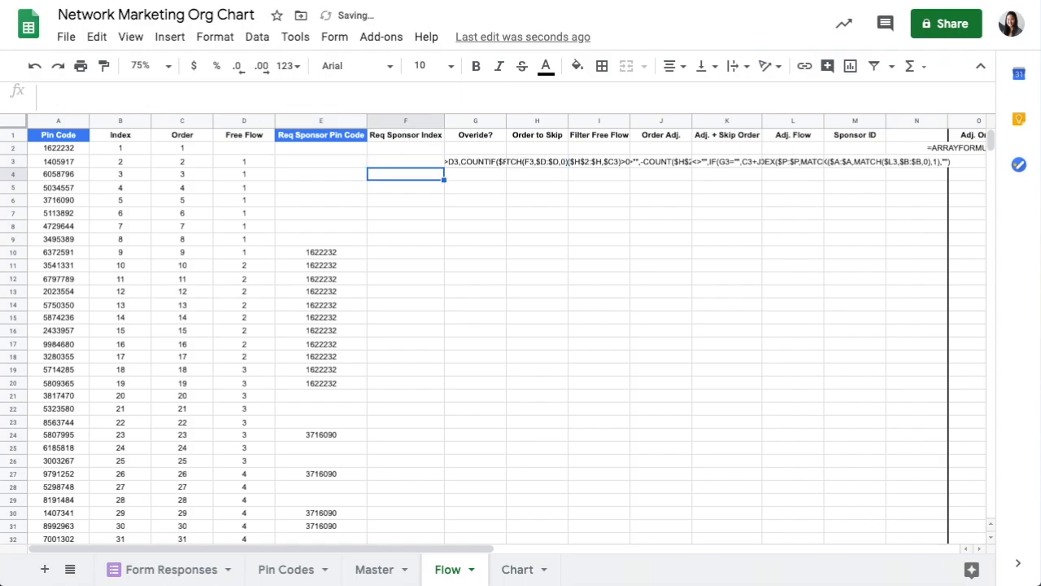
{"action": "left_click", "coordinate": [419, 163]}
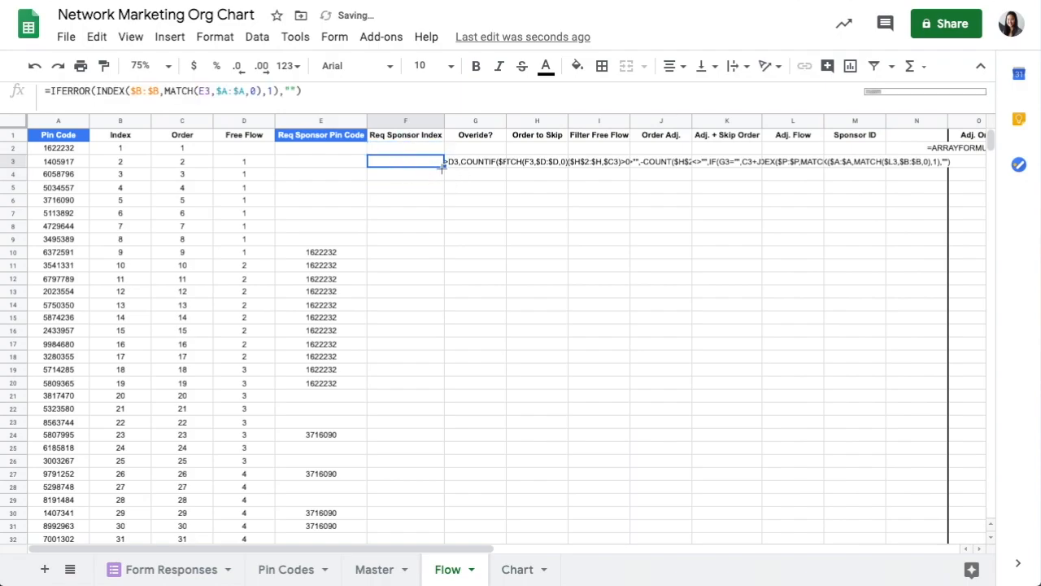
Activate the IF formula in Flow cell G3 under Overide? by replacing its apostrophe with an equals sign, and fill it down the column.
{"action": "left_click", "coordinate": [485, 135]}
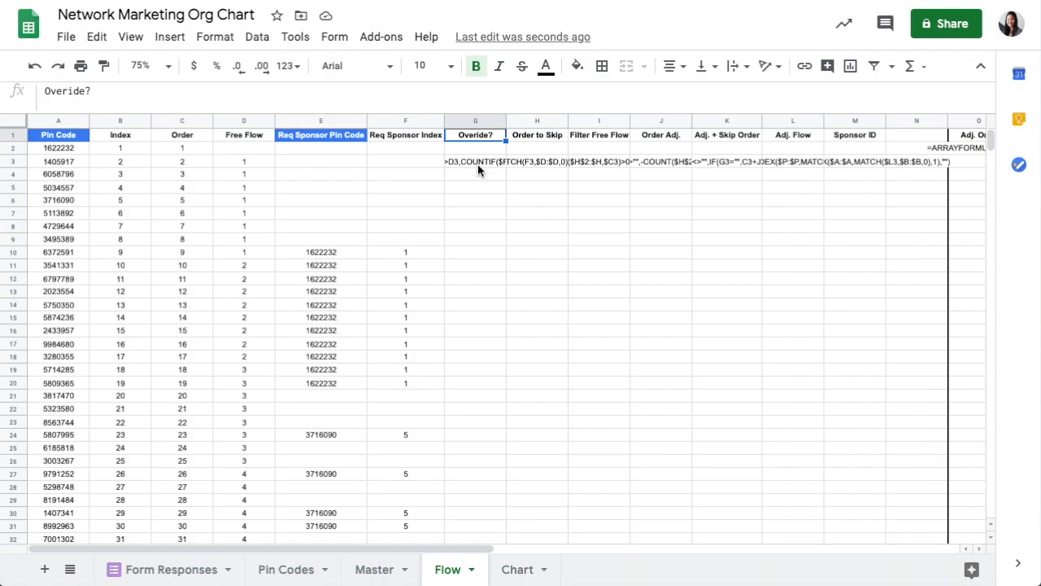
{"action": "left_click_drag", "start_coordinate": [356, 253], "coordinate": [433, 389]}
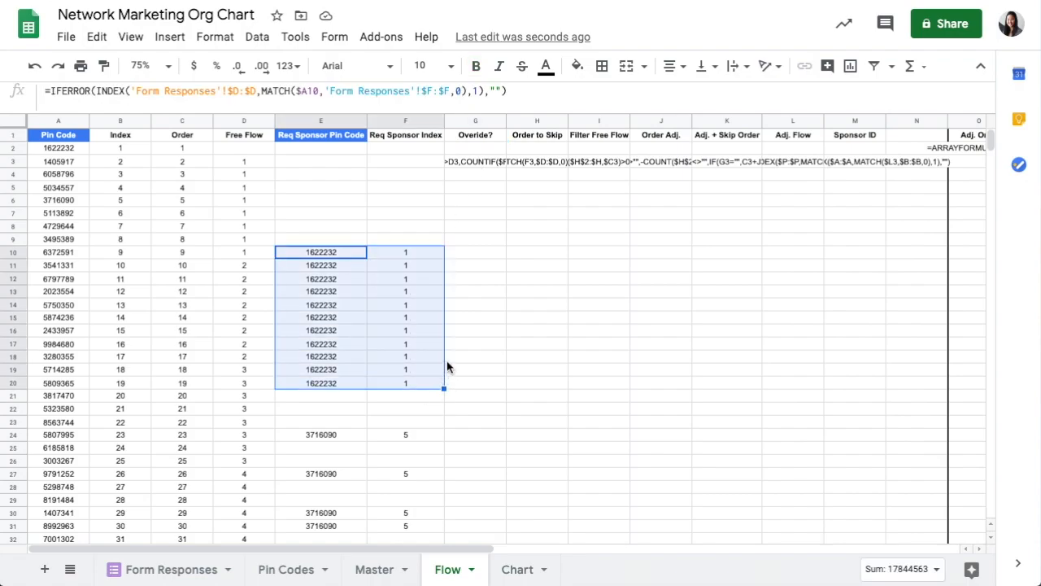
{"action": "left_click", "coordinate": [472, 164]}
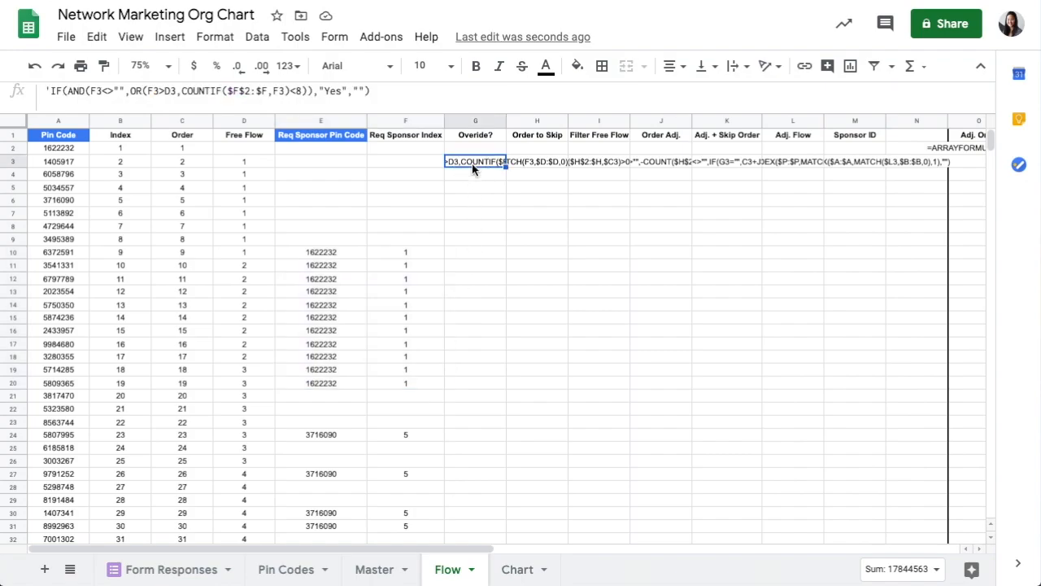
{"action": "left_click", "coordinate": [51, 91]}
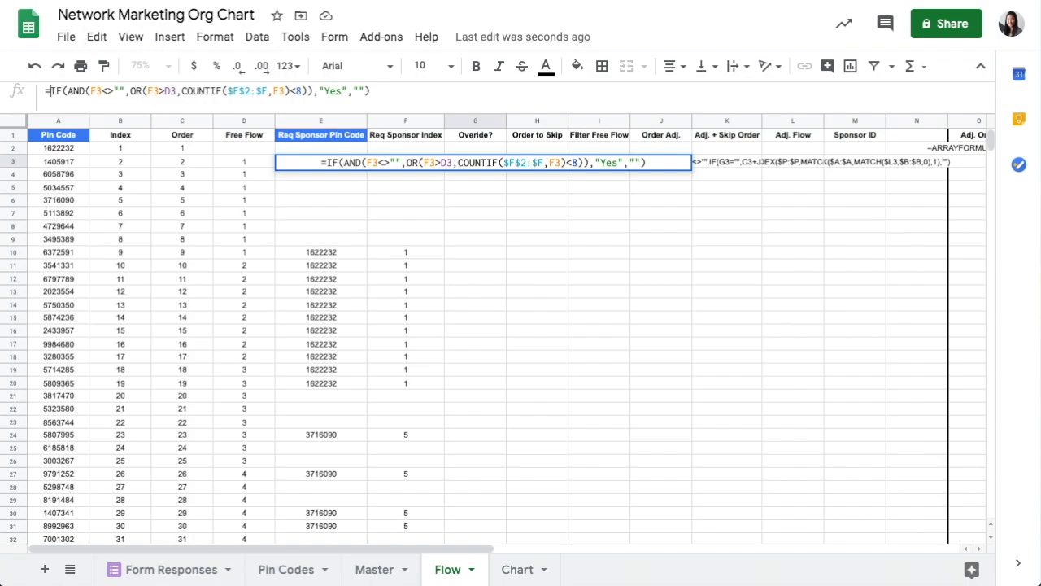
{"action": "key", "text": "Return"}
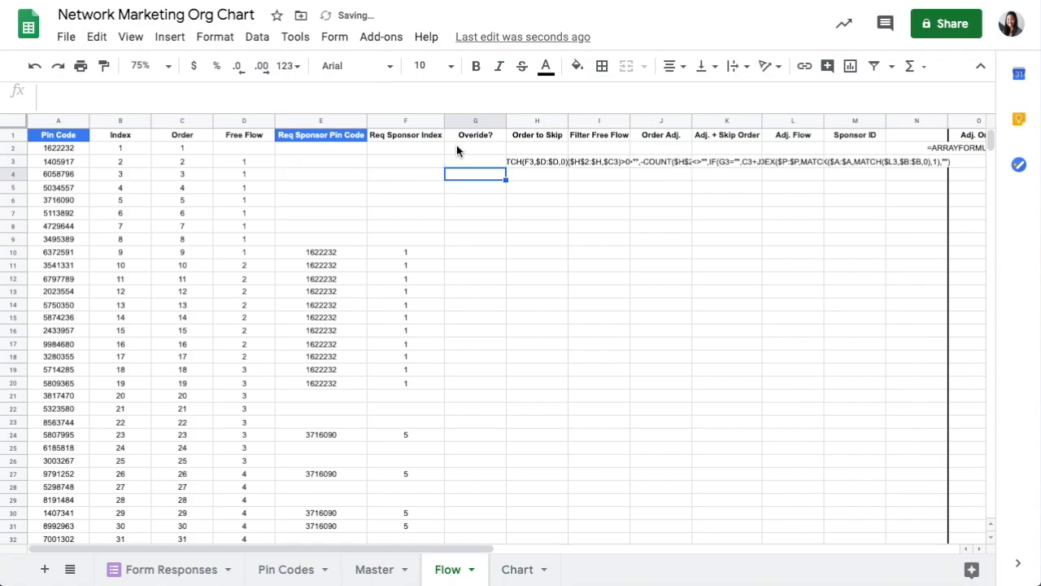
{"action": "left_click", "coordinate": [465, 162]}
{"action": "double_click", "coordinate": [506, 166]}
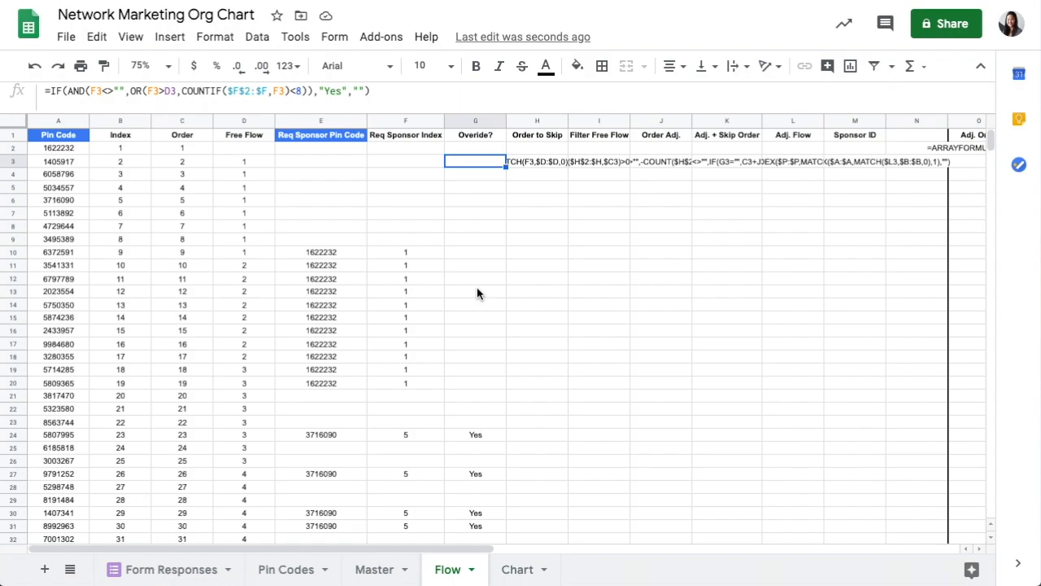
Examine Flow rows 10 to 20, comparing Free Flow with the requested sponsor pin codes and indexes and the Overide? formula.
{"action": "left_click", "coordinate": [407, 267]}
{"action": "left_click_drag", "start_coordinate": [52, 265], "coordinate": [471, 271]}
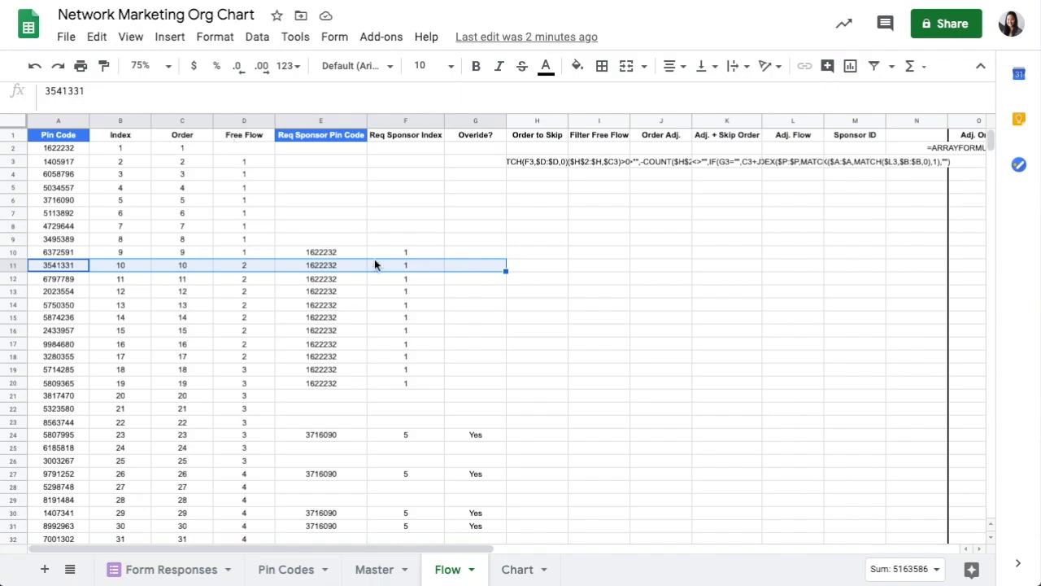
{"action": "left_click", "coordinate": [461, 265]}
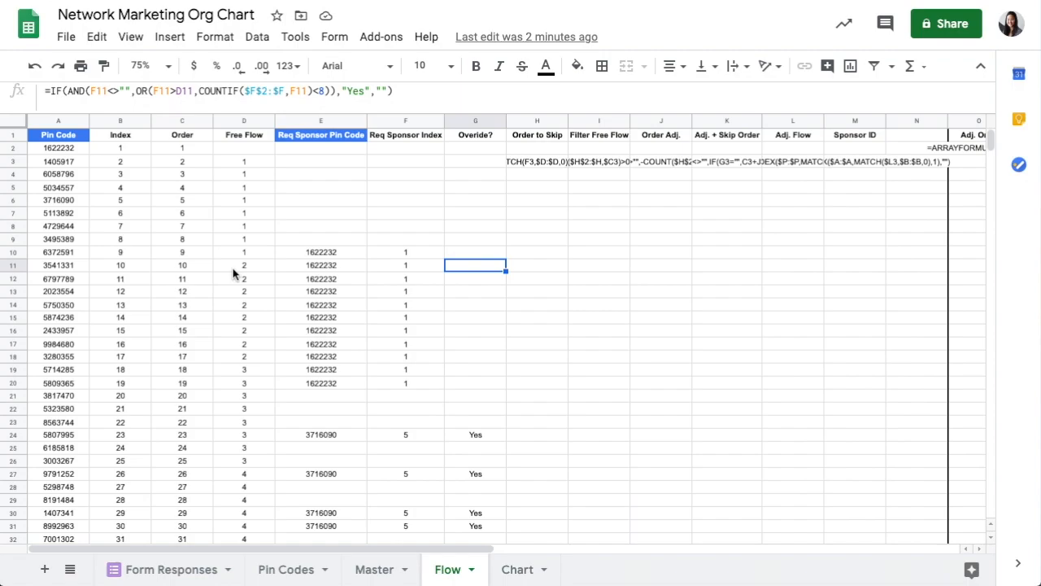
{"action": "left_click_drag", "start_coordinate": [347, 257], "coordinate": [348, 379]}
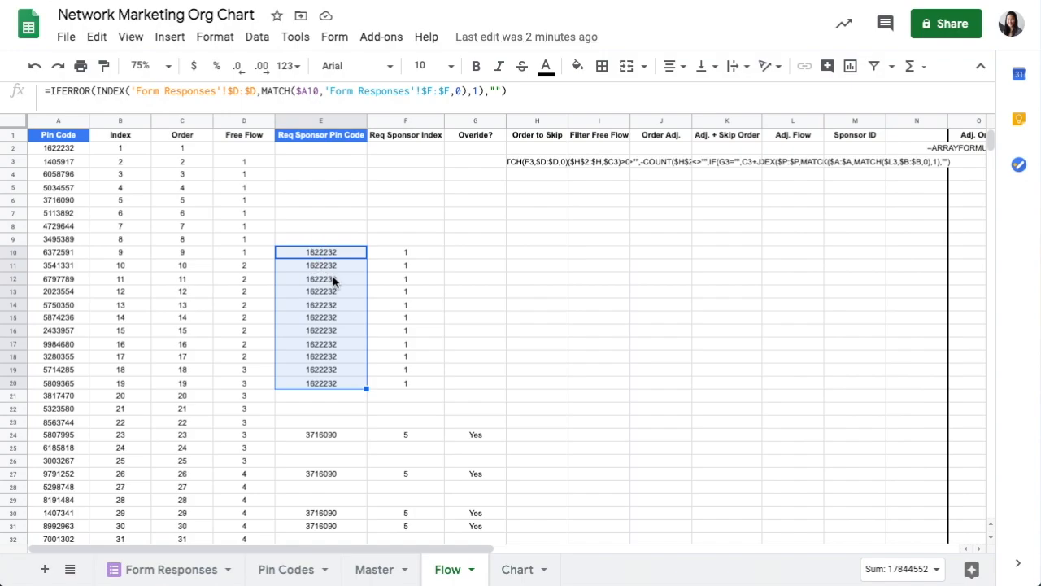
{"action": "left_click", "coordinate": [332, 268]}
{"action": "left_click", "coordinate": [330, 370]}
{"action": "left_click_drag", "start_coordinate": [336, 238], "coordinate": [348, 408]}
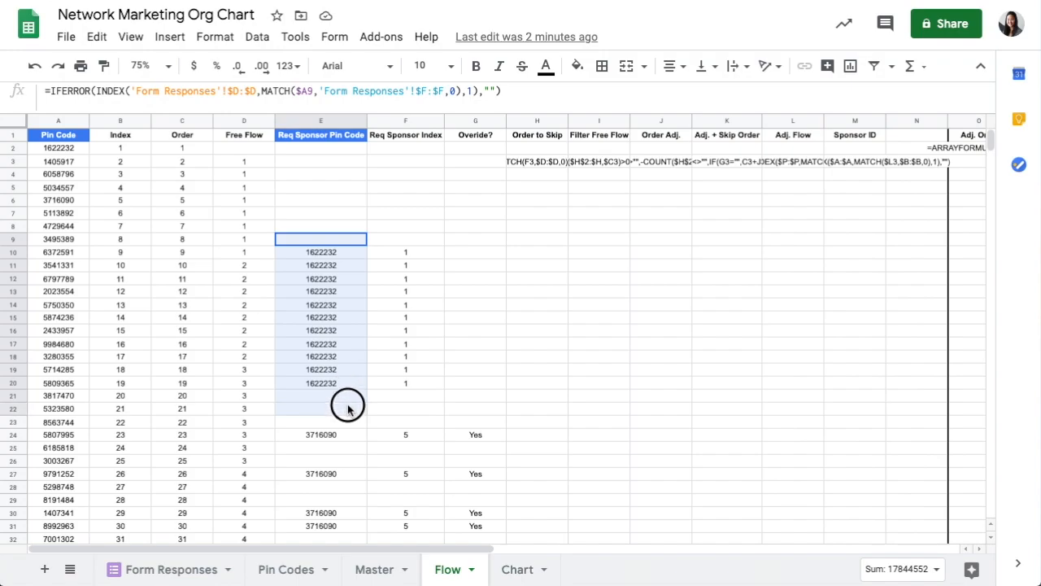
{"action": "left_click", "coordinate": [322, 296]}
{"action": "left_click", "coordinate": [233, 291]}
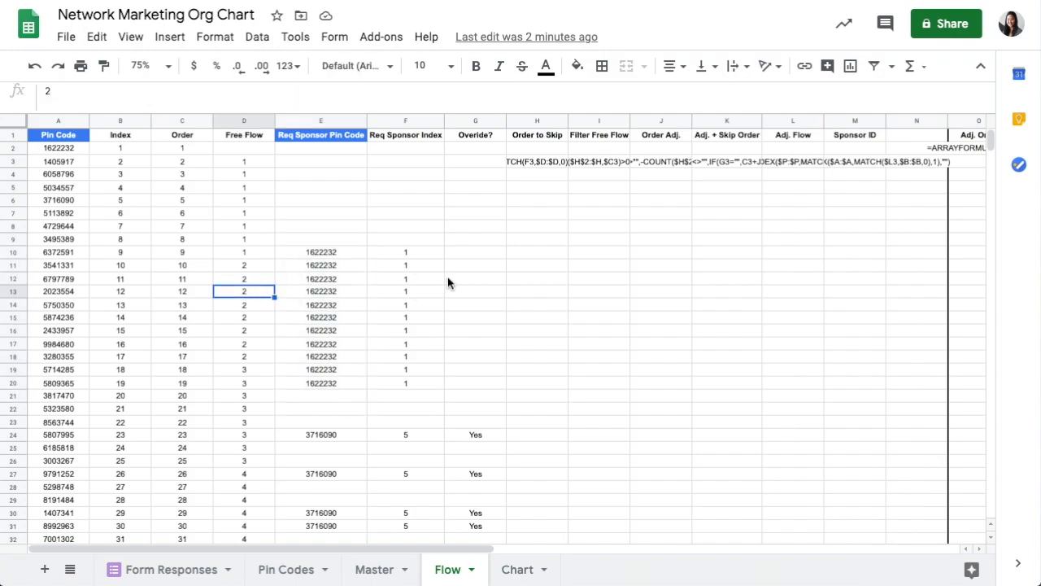
{"action": "left_click", "coordinate": [467, 176]}
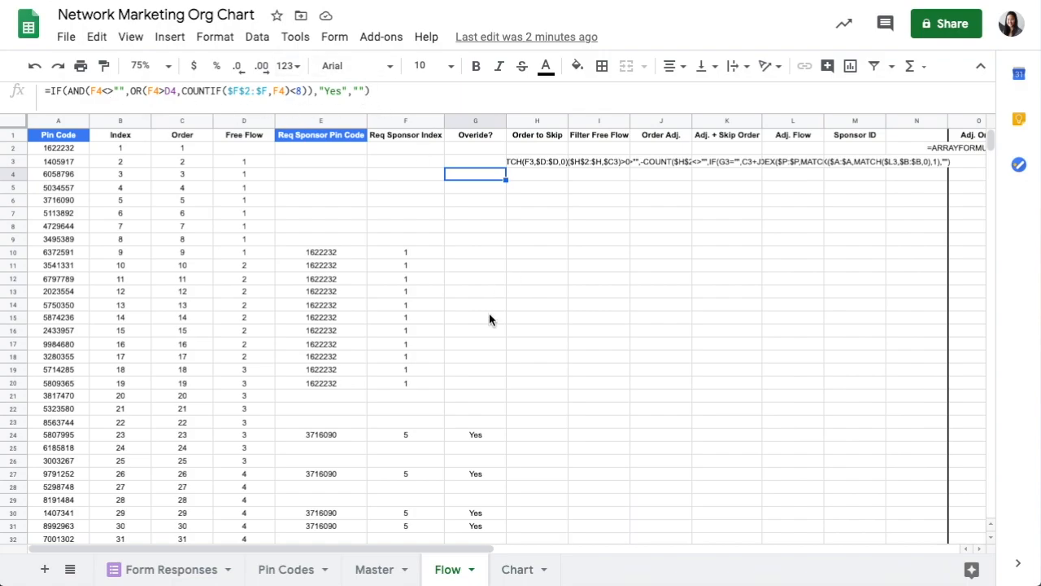
{"action": "scroll", "coordinate": [489, 319], "scroll_direction": "down", "scroll_amount": 3}
{"action": "scroll", "coordinate": [480, 244], "scroll_direction": "up", "scroll_amount": 2}
{"action": "left_click_drag", "start_coordinate": [456, 191], "coordinate": [75, 317]}
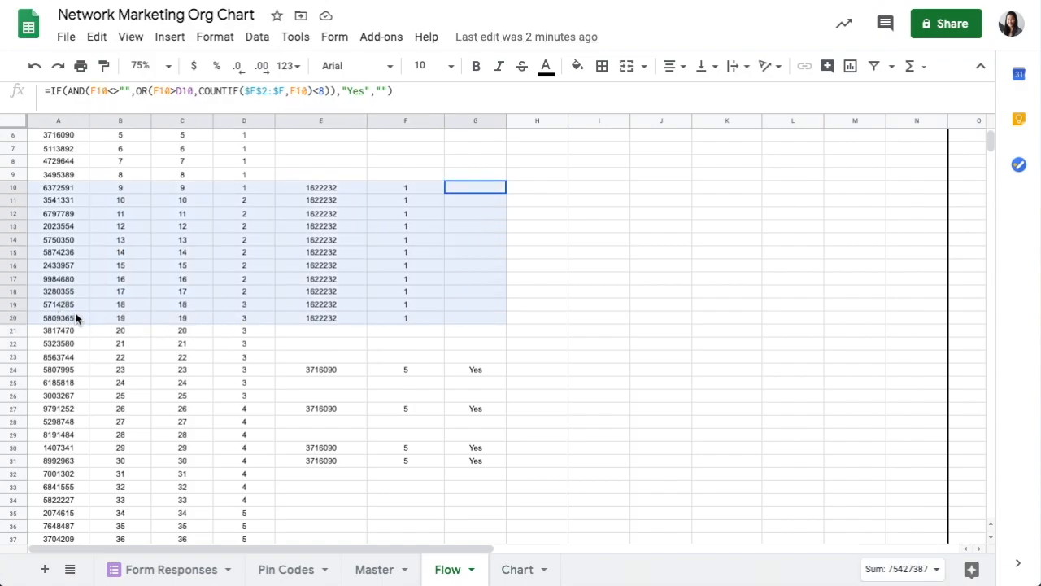
Examine Flow rows 24 to 31, comparing Free Flow with Req Sponsor Index for the rows marked Yes under Overide?
{"action": "scroll", "coordinate": [504, 342], "scroll_direction": "down", "scroll_amount": 2}
{"action": "left_click", "coordinate": [488, 293]}
{"action": "left_click_drag", "start_coordinate": [145, 292], "coordinate": [24, 290]}
{"action": "left_click_drag", "start_coordinate": [76, 337], "coordinate": [460, 333]}
{"action": "left_click", "coordinate": [426, 293]}
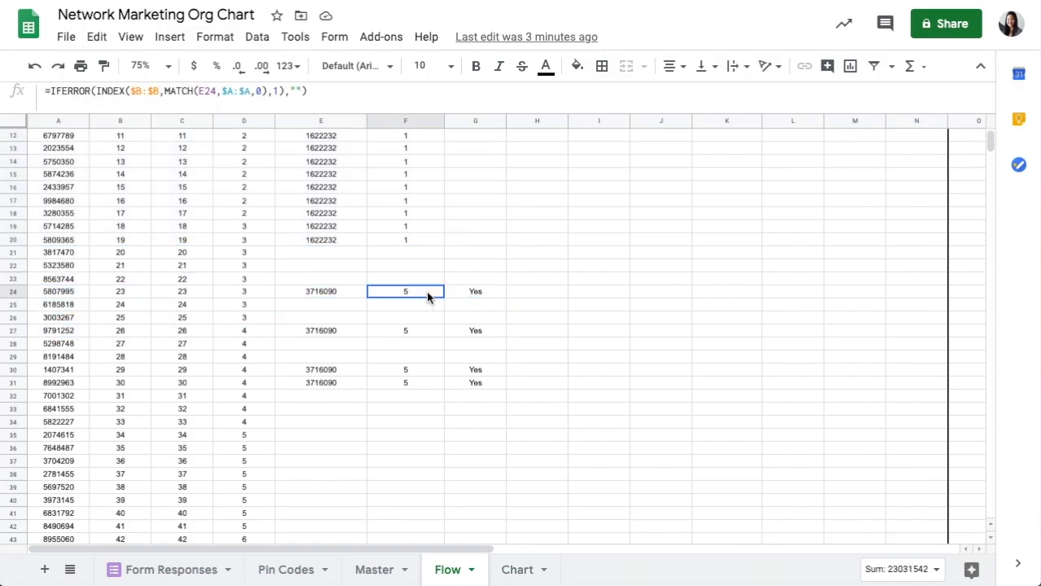
{"action": "left_click", "coordinate": [422, 330]}
{"action": "left_click", "coordinate": [419, 370]}
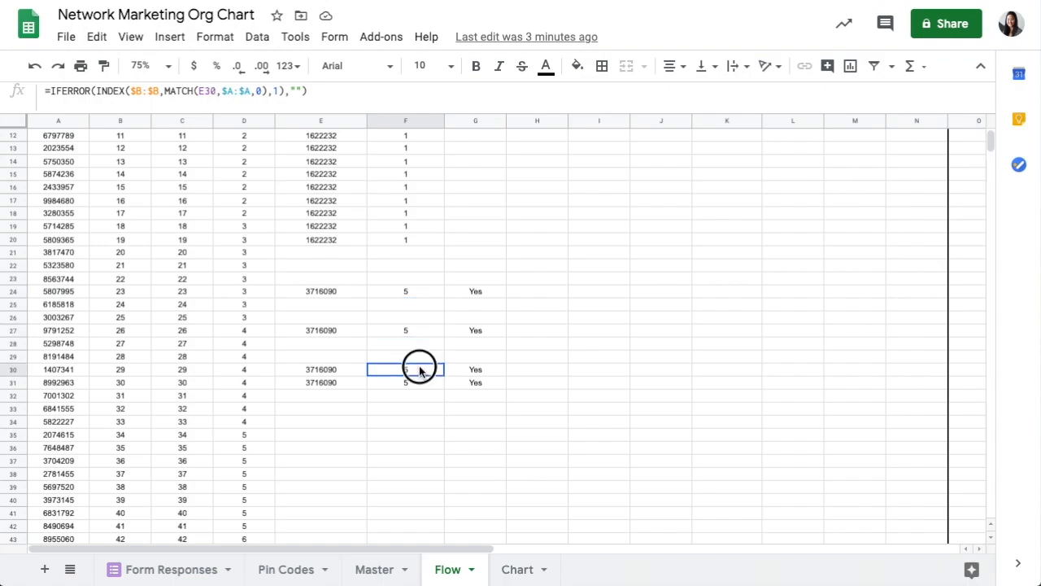
{"action": "left_click", "coordinate": [250, 294]}
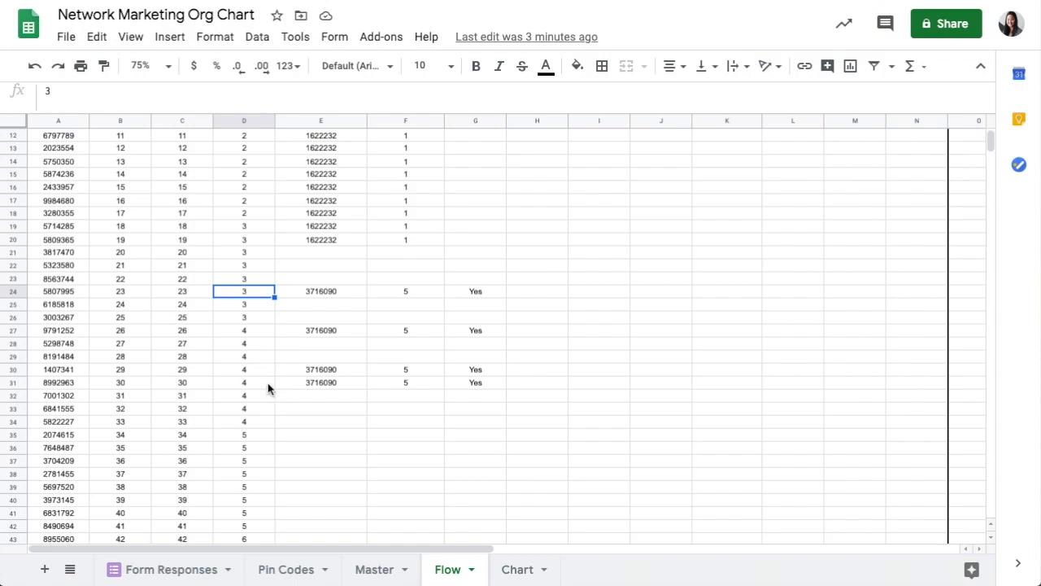
{"action": "left_click", "coordinate": [468, 292]}
{"action": "left_click", "coordinate": [414, 294]}
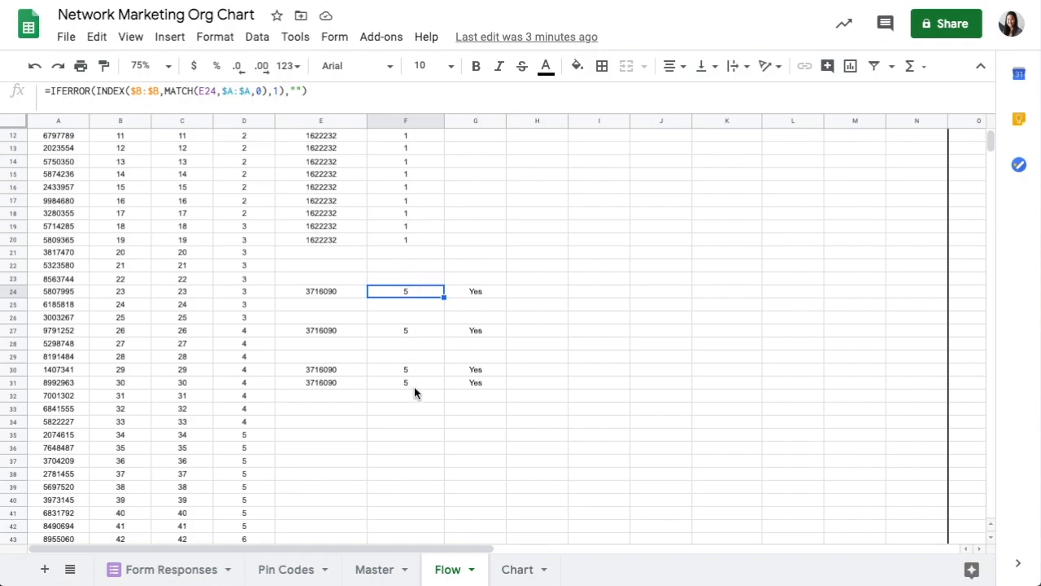
{"action": "scroll", "coordinate": [499, 368], "scroll_direction": "up", "scroll_amount": 4}
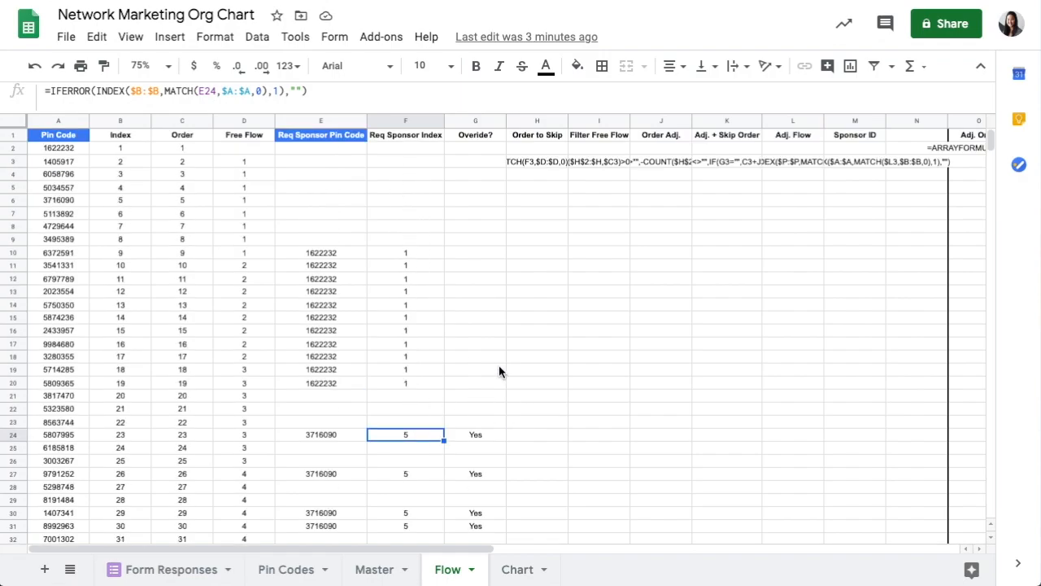
{"action": "left_click", "coordinate": [474, 137]}
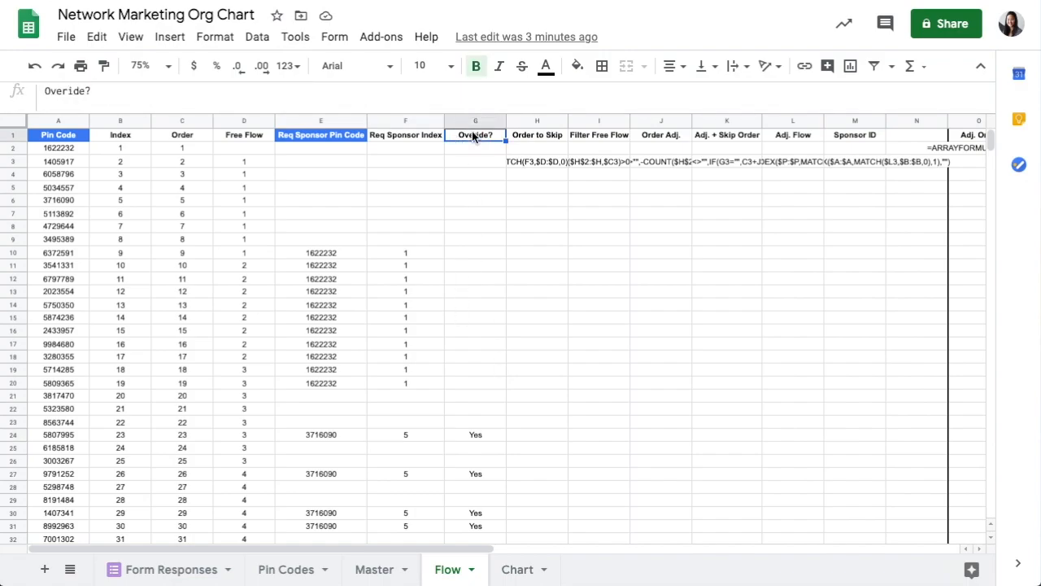
Activate the IF formula in Flow cell H3 under Order to Skip by removing its apostrophe, and fill it down the column.
{"action": "left_click", "coordinate": [537, 161]}
{"action": "left_click", "coordinate": [52, 91]}
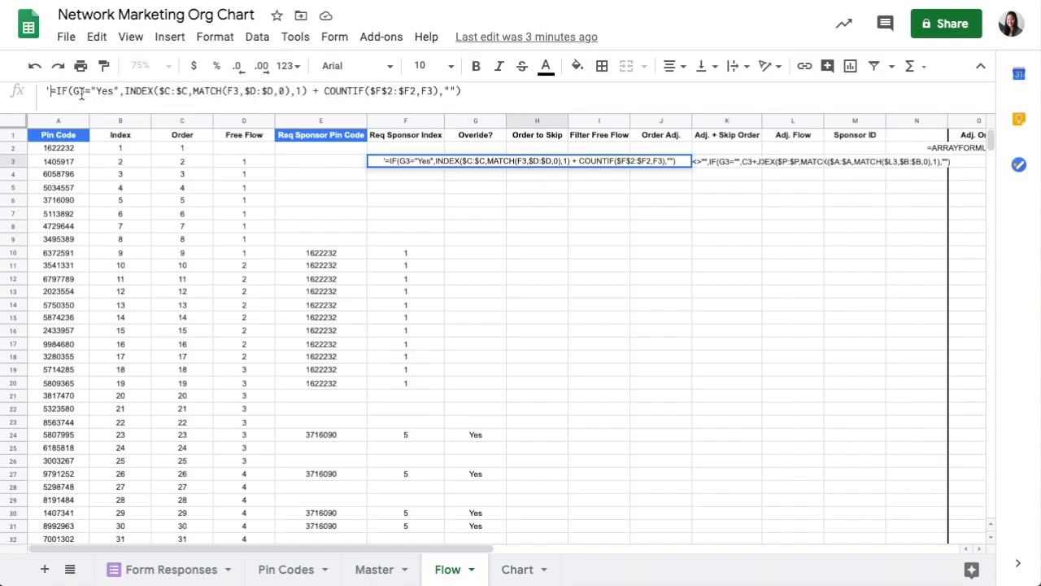
{"action": "key", "text": "BackSpace"}
{"action": "key", "text": "Return"}
{"action": "left_click", "coordinate": [537, 165]}
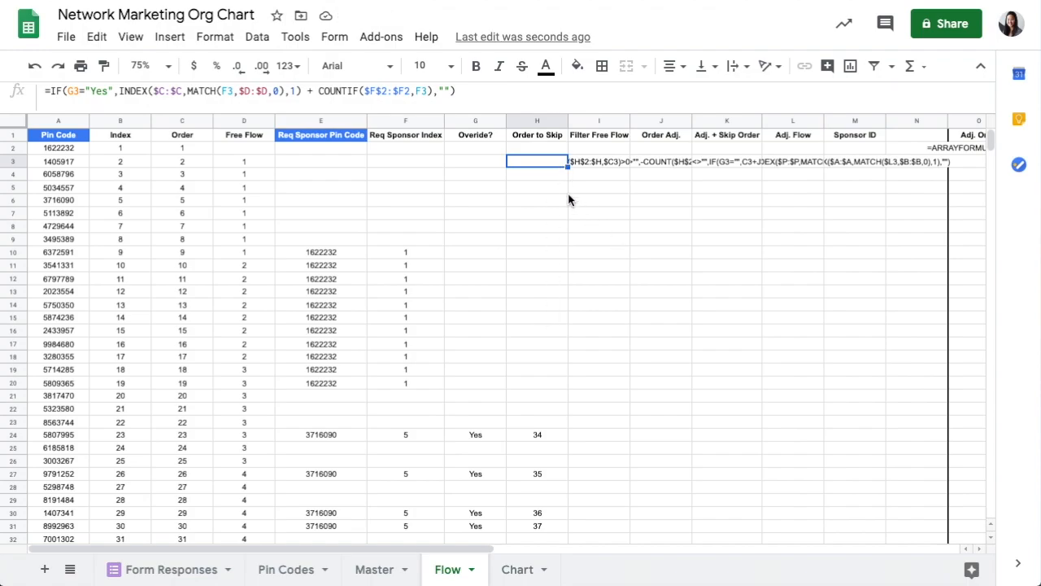
Examine the Order to Skip formula in H3 with its referenced columns, and the index, sponsor index and Overide? cells of row 24.
{"action": "left_click", "coordinate": [182, 121]}
{"action": "double_click", "coordinate": [540, 162]}
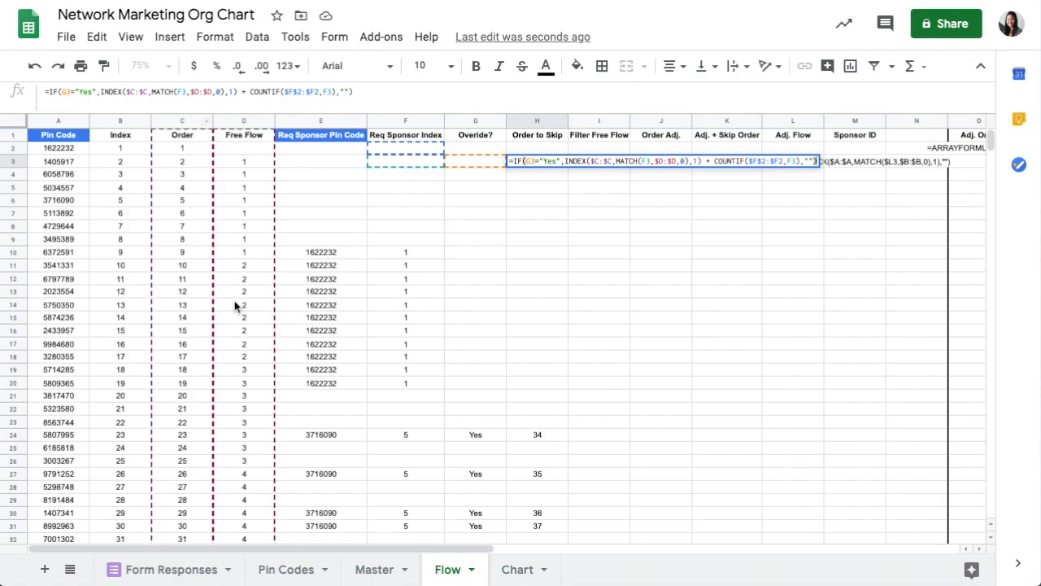
{"action": "scroll", "coordinate": [256, 232], "scroll_direction": "down", "scroll_amount": 7}
{"action": "scroll", "coordinate": [259, 257], "scroll_direction": "up", "scroll_amount": 8}
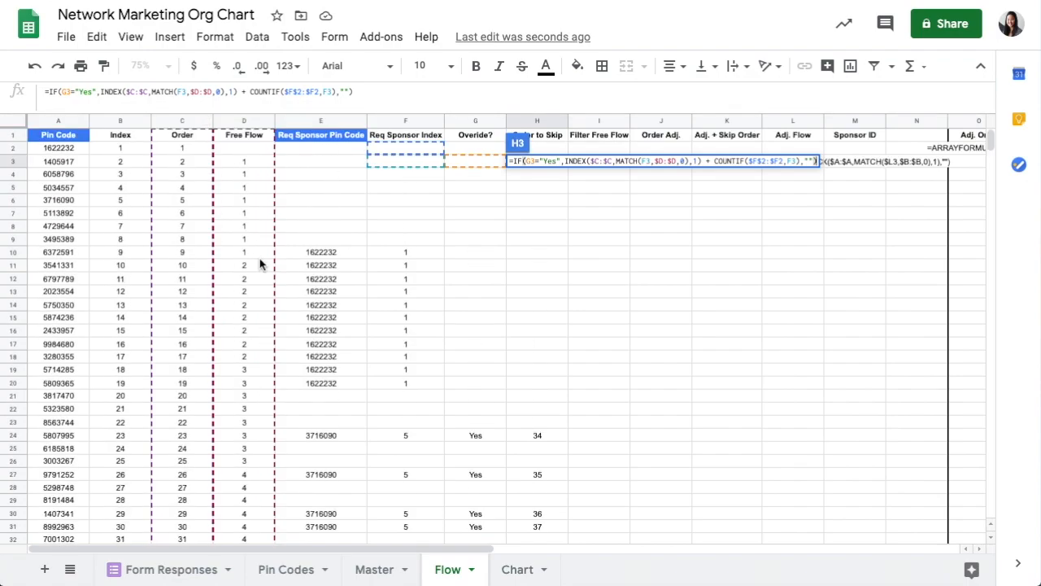
{"action": "key", "text": "Escape"}
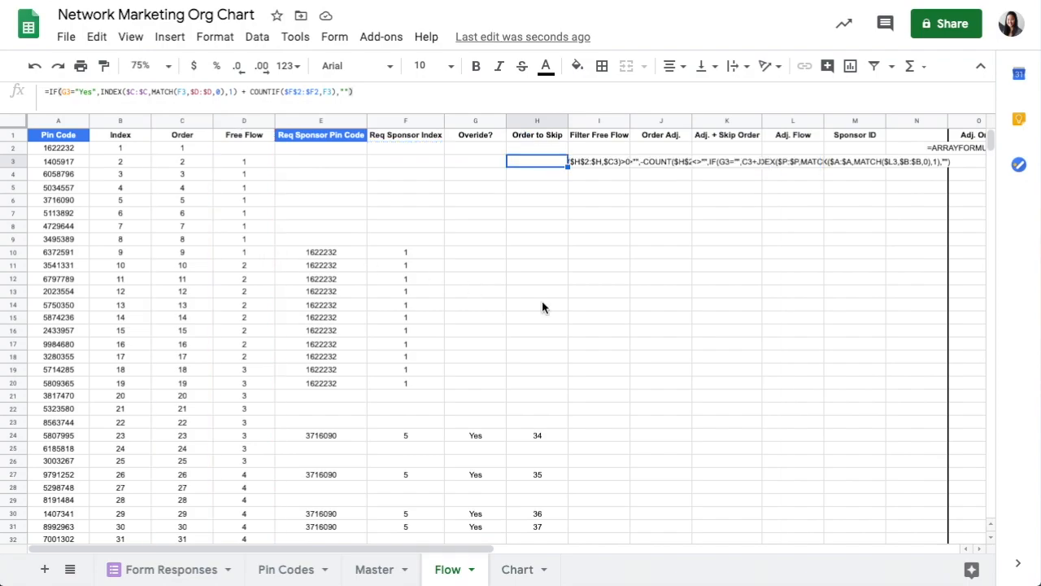
{"action": "scroll", "coordinate": [584, 417], "scroll_direction": "down", "scroll_amount": 3}
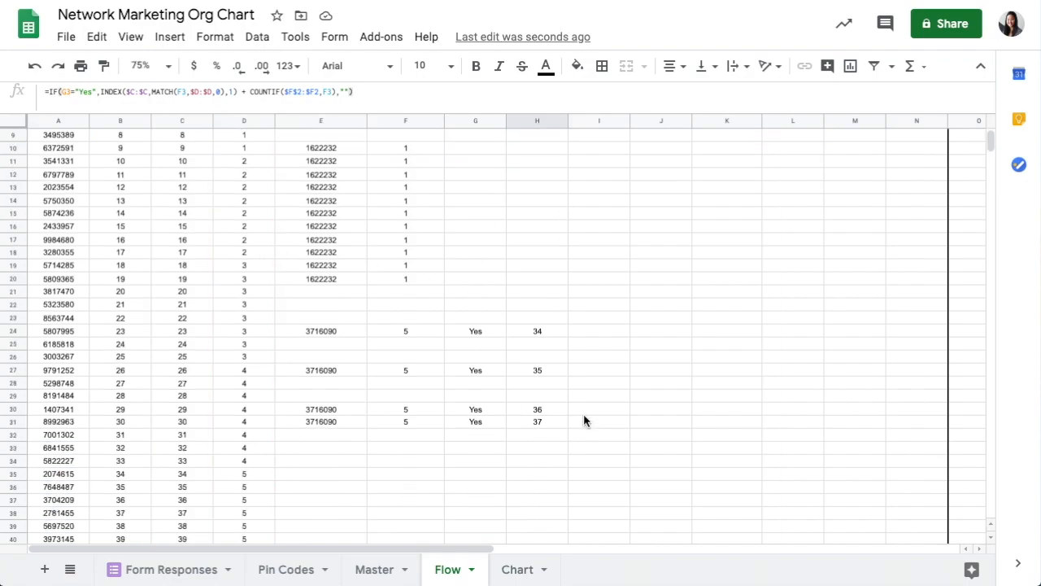
{"action": "left_click", "coordinate": [65, 332]}
{"action": "left_click_drag", "start_coordinate": [455, 337], "coordinate": [498, 339]}
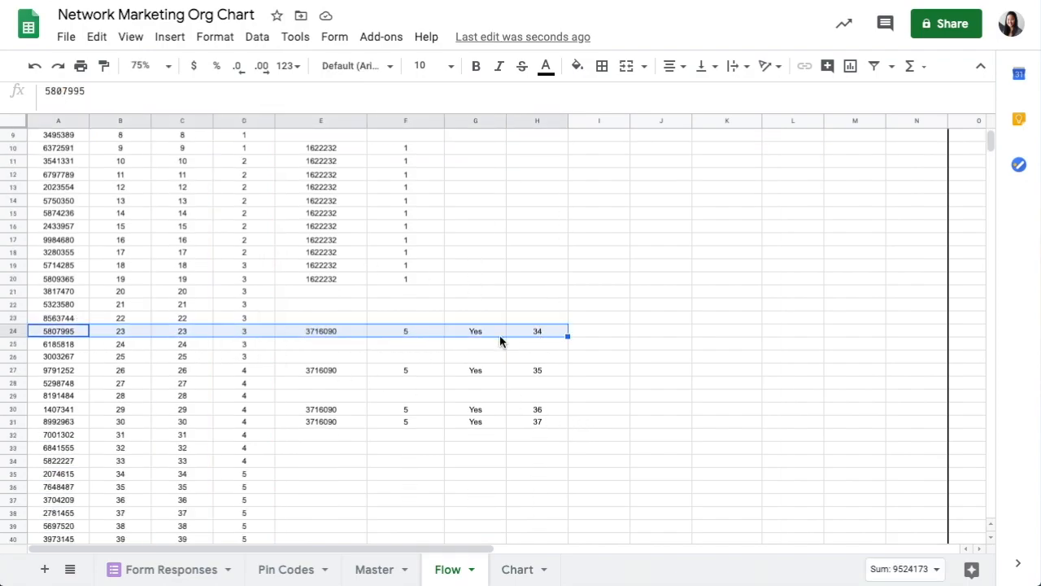
{"action": "left_click", "coordinate": [114, 336]}
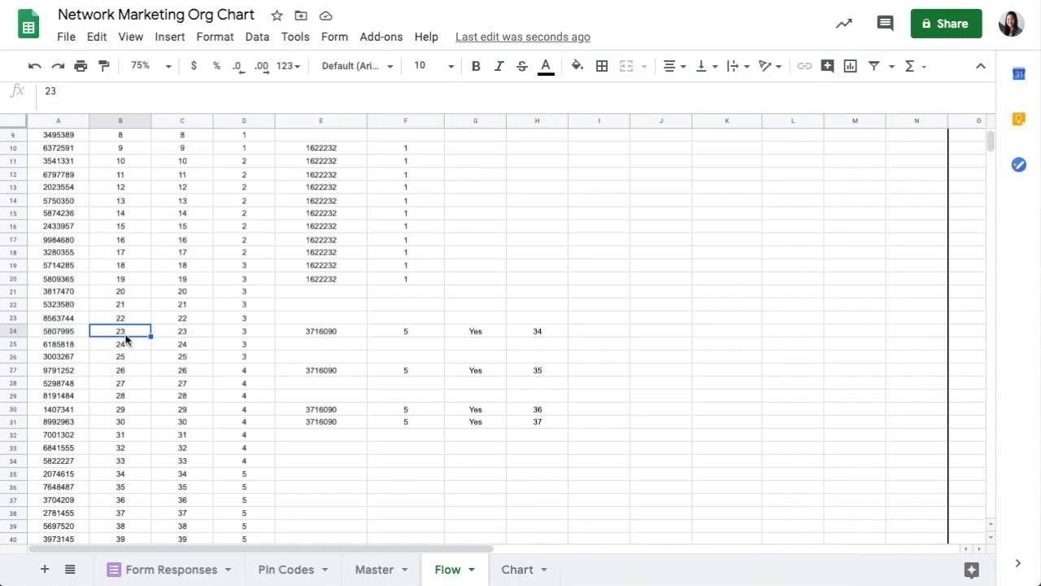
{"action": "left_click", "coordinate": [433, 330]}
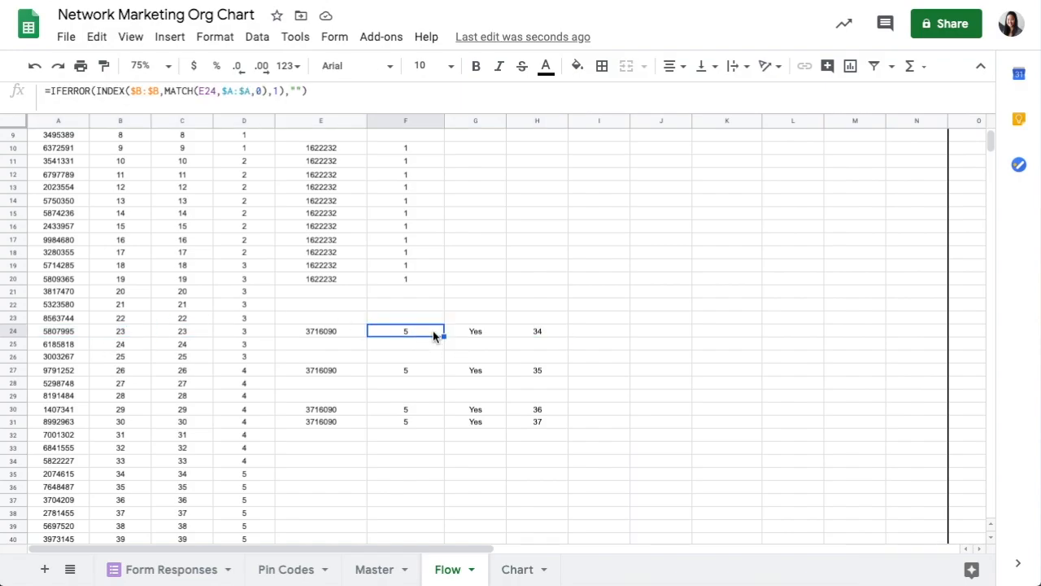
{"action": "left_click", "coordinate": [488, 337]}
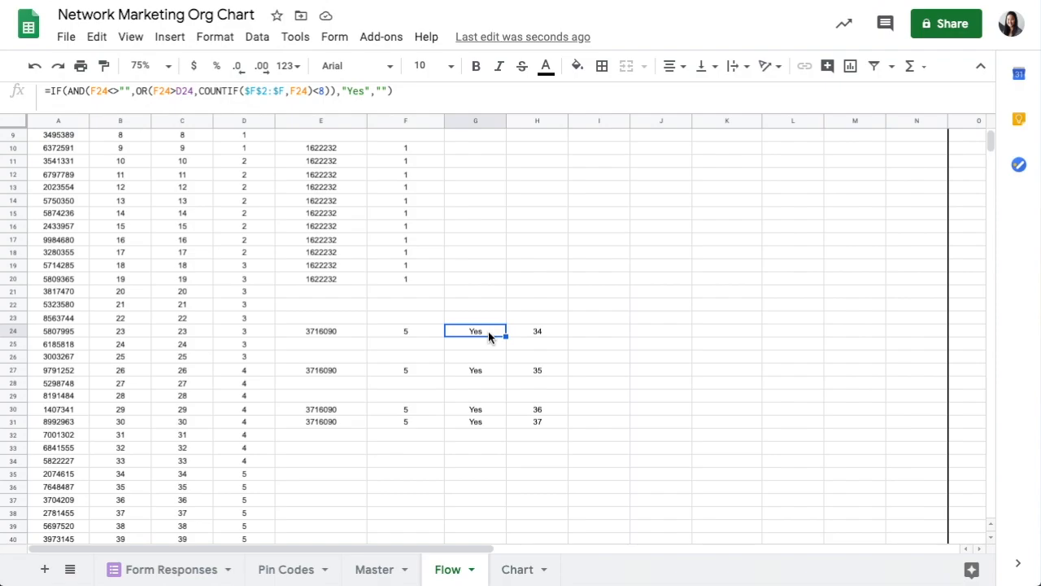
Compare the Order column with Order to Skip in H24 and the Req Sponsor Index cells F24 to F31.
{"action": "scroll", "coordinate": [186, 274], "scroll_direction": "up", "scroll_amount": 3}
{"action": "left_click", "coordinate": [182, 119]}
{"action": "scroll", "coordinate": [191, 319], "scroll_direction": "down", "scroll_amount": 10}
{"action": "scroll", "coordinate": [191, 314], "scroll_direction": "up", "scroll_amount": 10}
{"action": "scroll", "coordinate": [190, 317], "scroll_direction": "down", "scroll_amount": 3}
{"action": "left_click", "coordinate": [549, 277]}
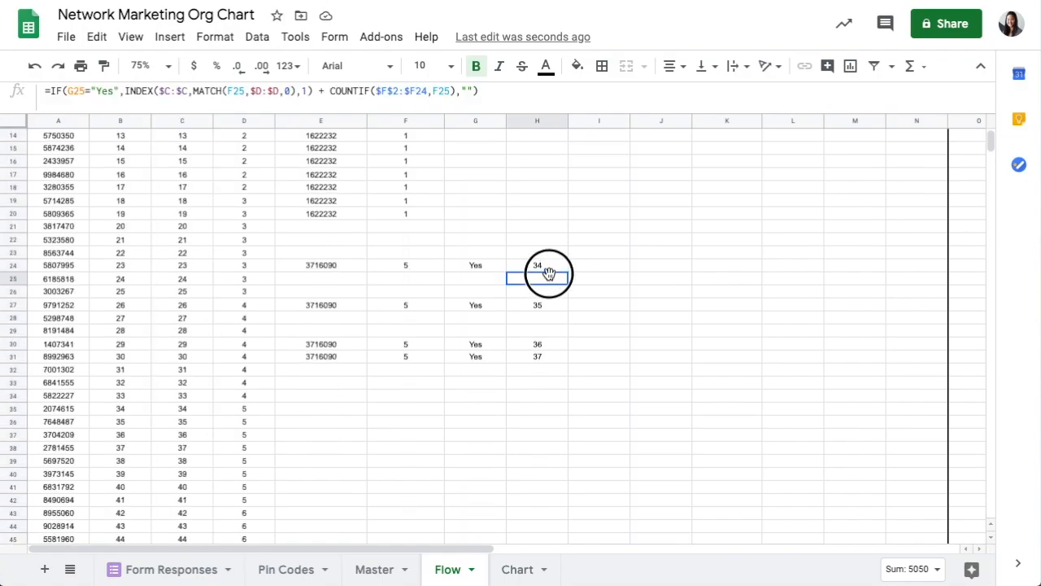
{"action": "left_click", "coordinate": [401, 265]}
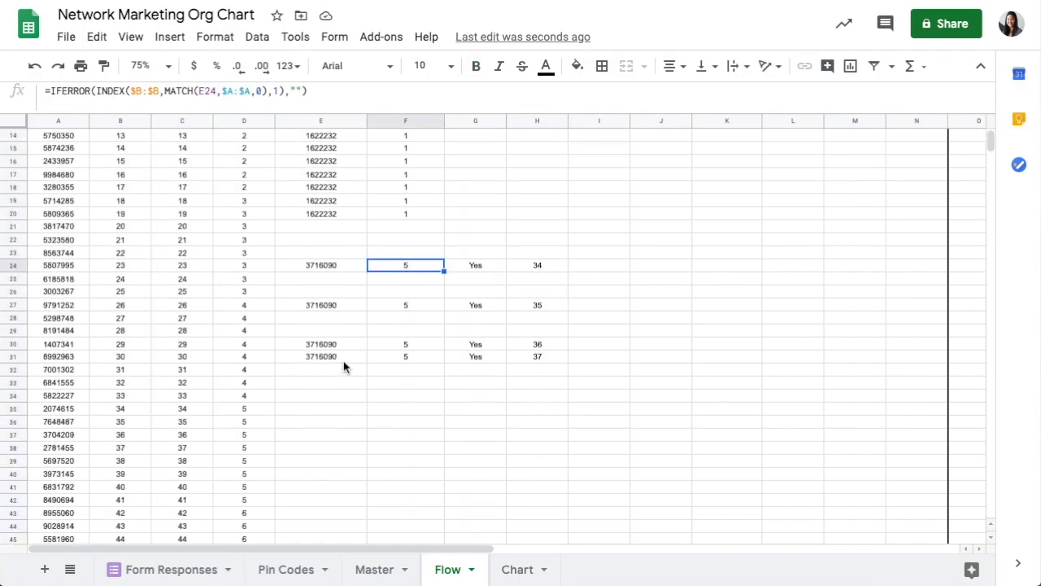
{"action": "left_click", "coordinate": [411, 270]}
{"action": "left_click_drag", "start_coordinate": [412, 270], "coordinate": [423, 360]}
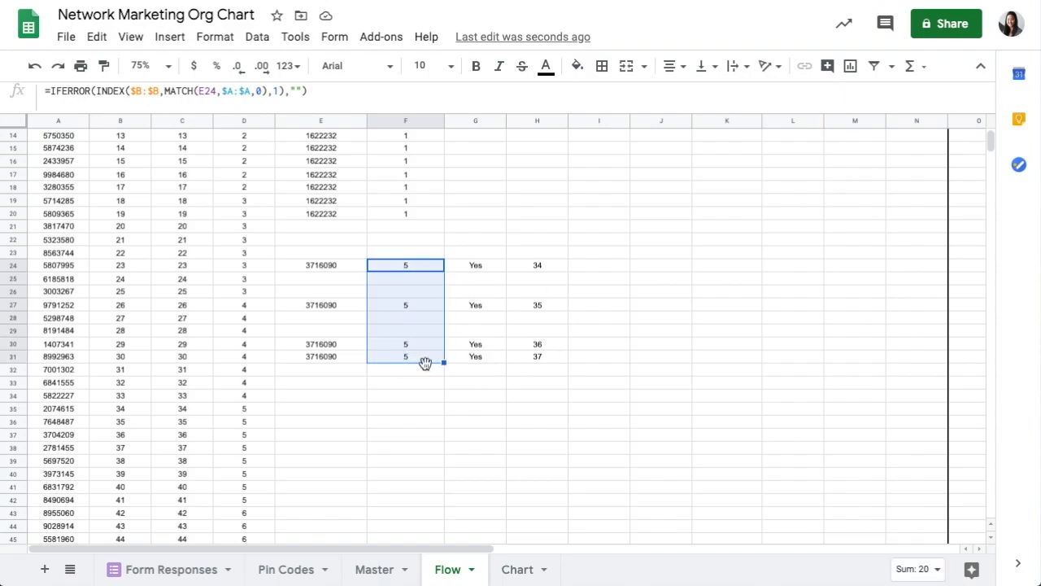
{"action": "left_click", "coordinate": [550, 262]}
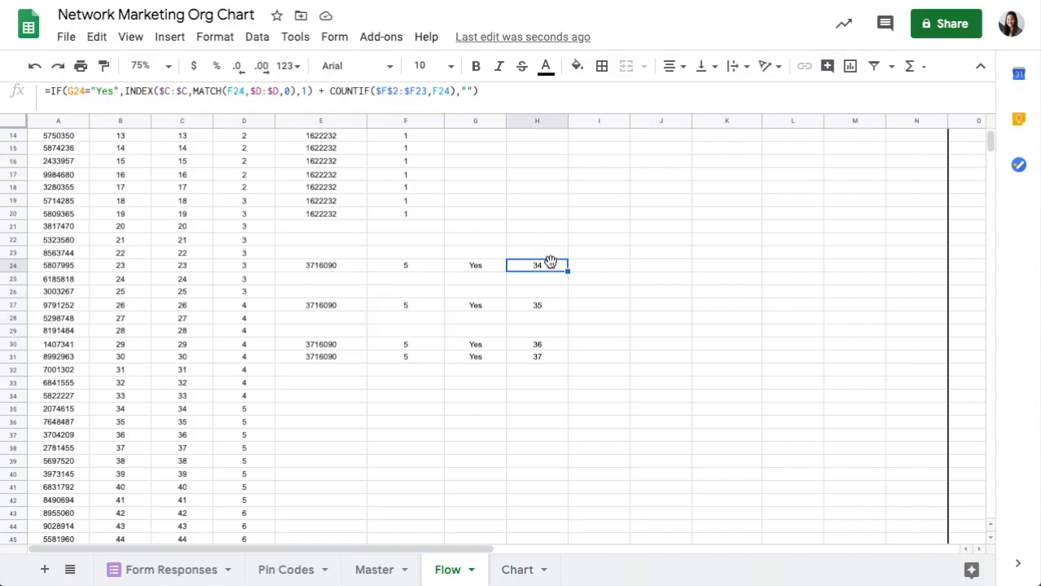
Examine the Order to Skip formulas in H24 and H27, tracing their references through Order, Free Flow and Req Sponsor Index.
{"action": "scroll", "coordinate": [553, 292], "scroll_direction": "up", "scroll_amount": 5}
{"action": "scroll", "coordinate": [549, 280], "scroll_direction": "down", "scroll_amount": 2}
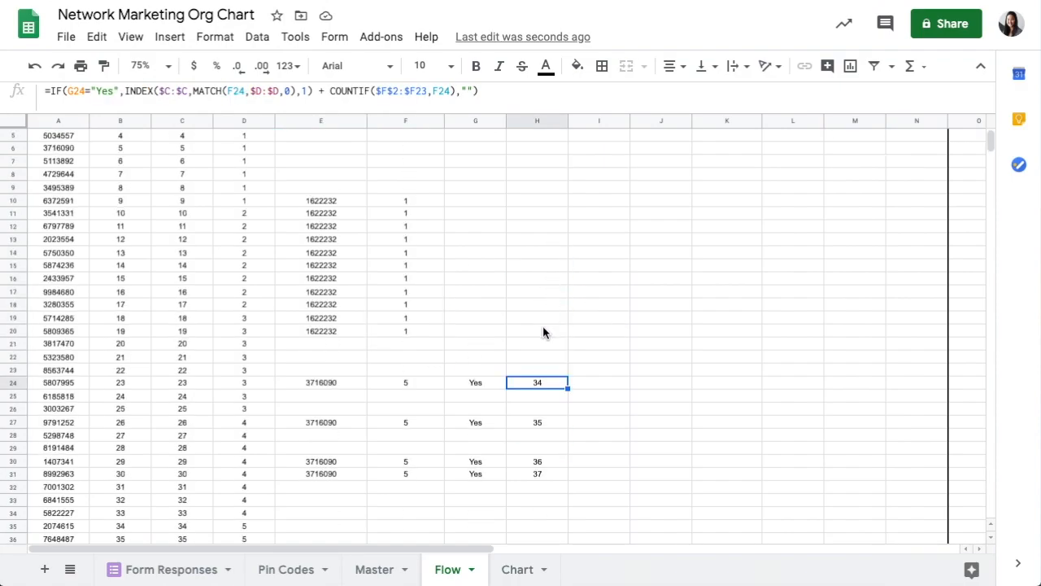
{"action": "double_click", "coordinate": [533, 381]}
{"action": "scroll", "coordinate": [253, 244], "scroll_direction": "up", "scroll_amount": 2}
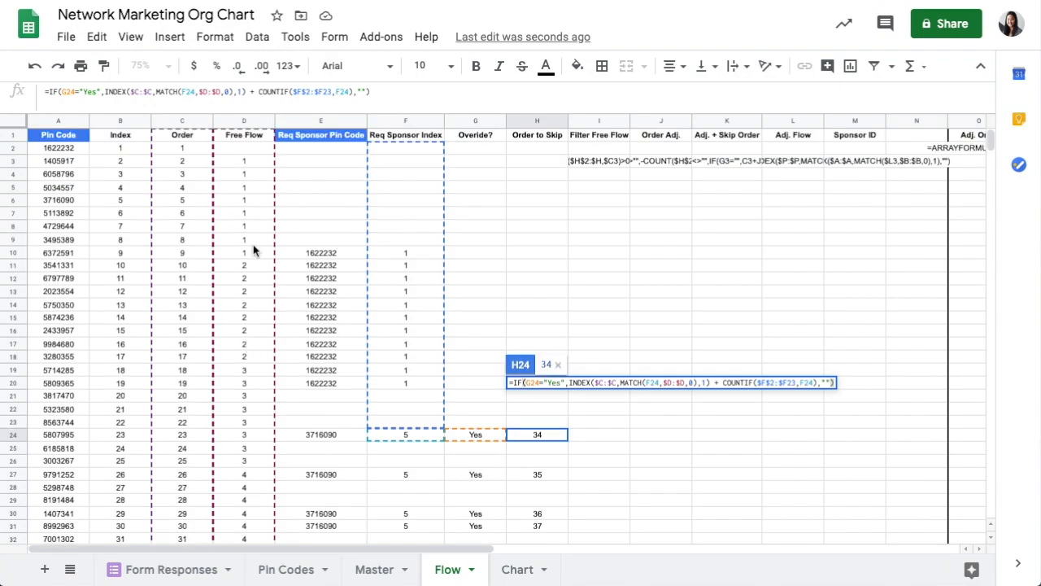
{"action": "scroll", "coordinate": [252, 415], "scroll_direction": "down", "scroll_amount": 4}
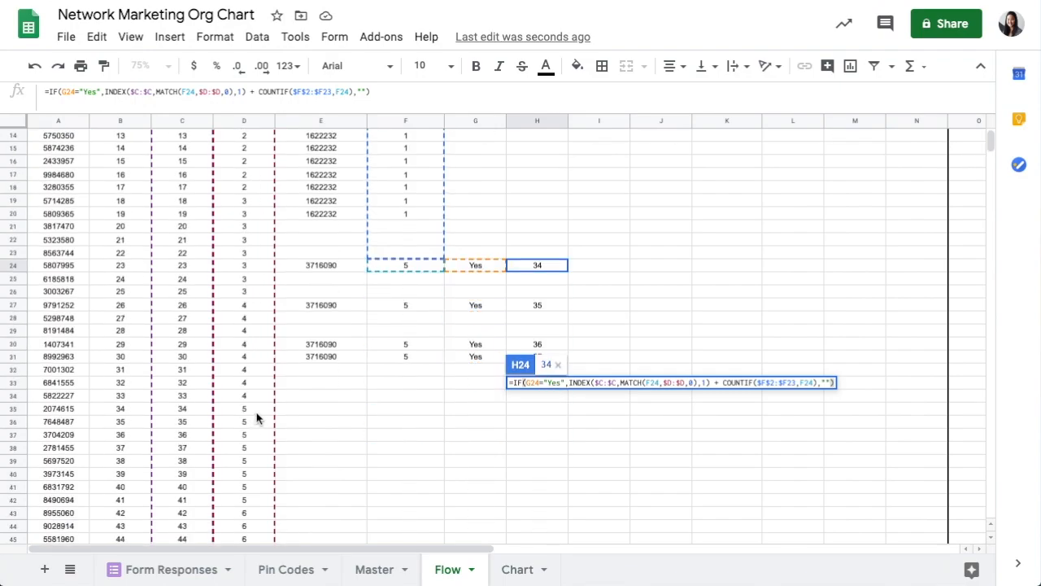
{"action": "scroll", "coordinate": [255, 420], "scroll_direction": "down", "scroll_amount": 1}
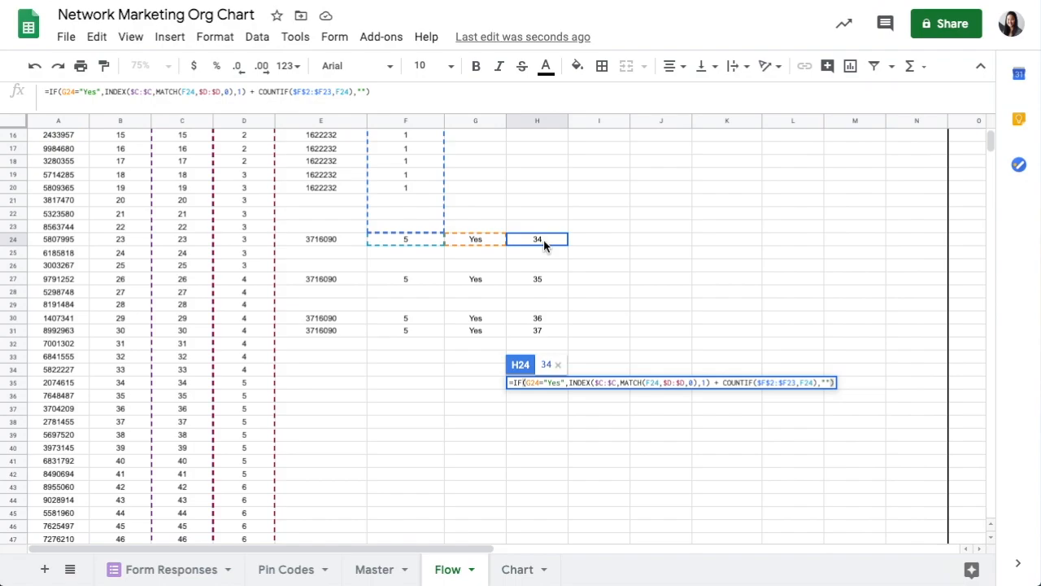
{"action": "key", "text": "Escape"}
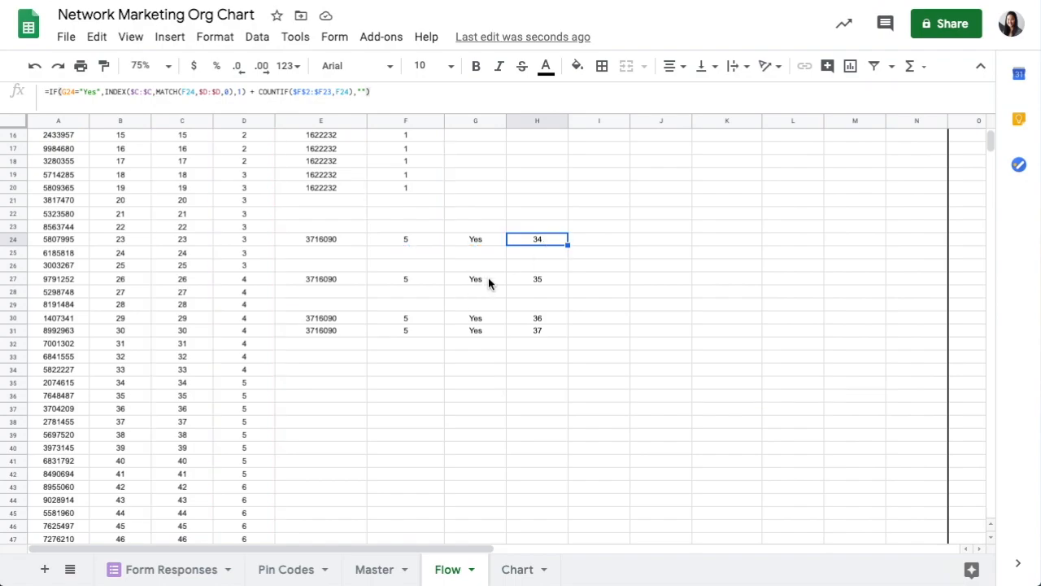
{"action": "left_click", "coordinate": [537, 279]}
{"action": "double_click", "coordinate": [548, 280]}
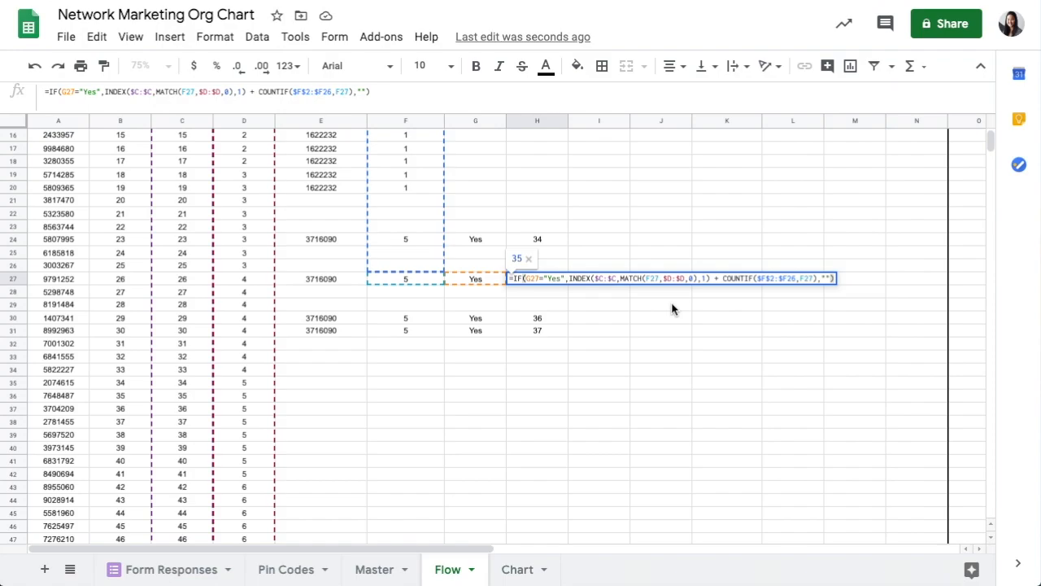
{"action": "key", "text": "Escape"}
Compare Order to Skip in rows 24, 27, 30 and 31 with the sponsor index cells and the Order cells C35 to C38.
{"action": "left_click", "coordinate": [548, 242]}
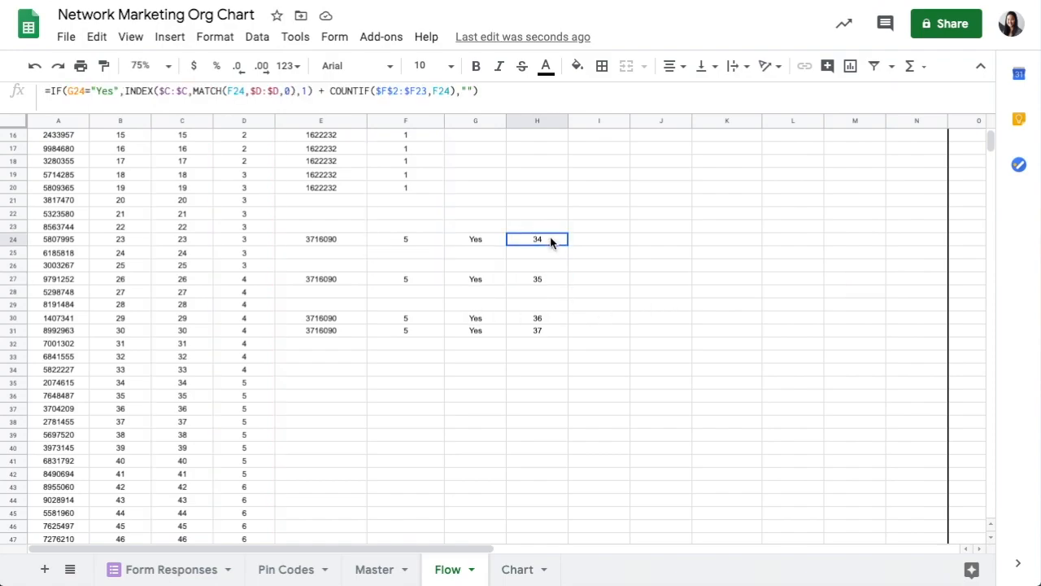
{"action": "left_click_drag", "start_coordinate": [406, 239], "coordinate": [407, 332]}
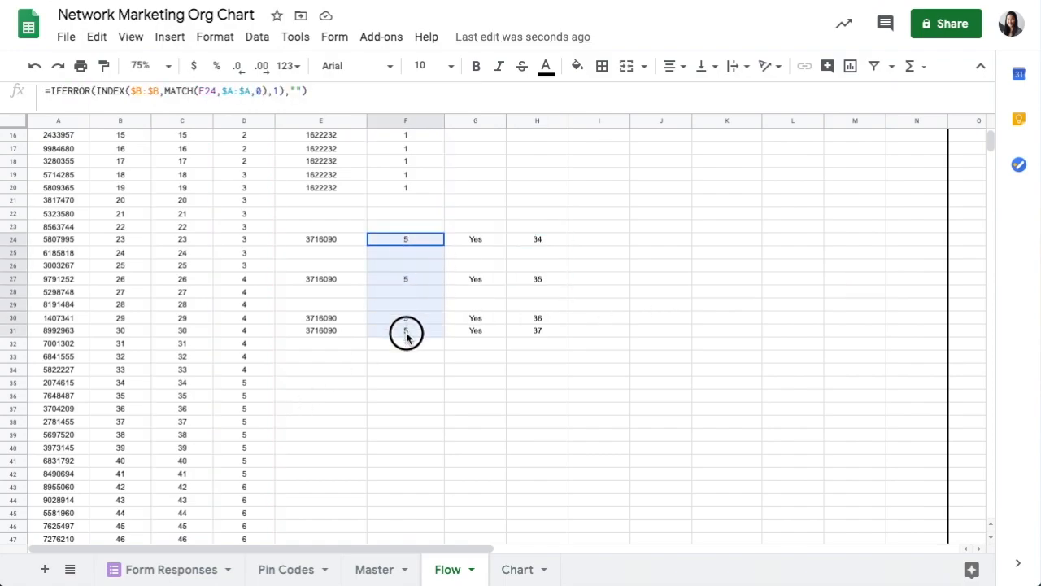
{"action": "left_click_drag", "start_coordinate": [257, 381], "coordinate": [204, 423]}
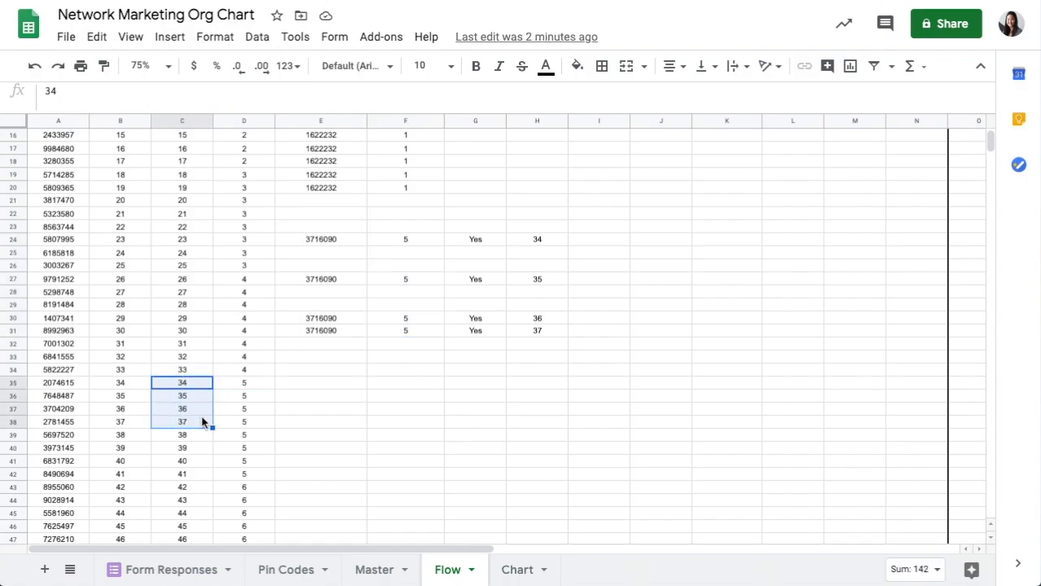
{"action": "left_click", "coordinate": [558, 239]}
{"action": "left_click", "coordinate": [549, 278]}
{"action": "left_click", "coordinate": [550, 317]}
{"action": "left_click", "coordinate": [551, 330]}
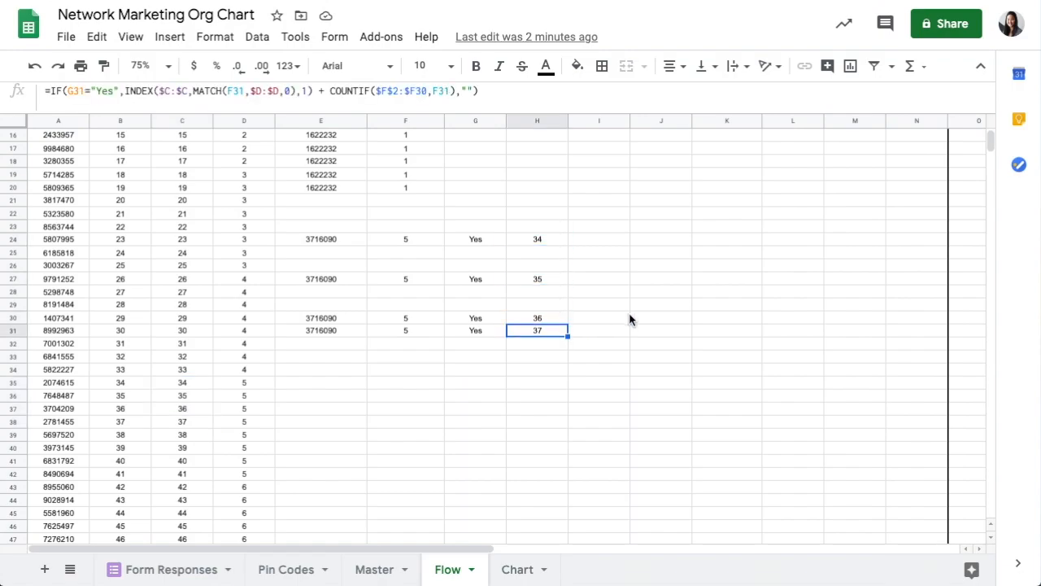
Activate the IF(COUNTIF) formula in Flow cell I3 under Filter Free Flow by removing its apostrophe, and fill it down the column.
{"action": "scroll", "coordinate": [629, 317], "scroll_direction": "up", "scroll_amount": 3}
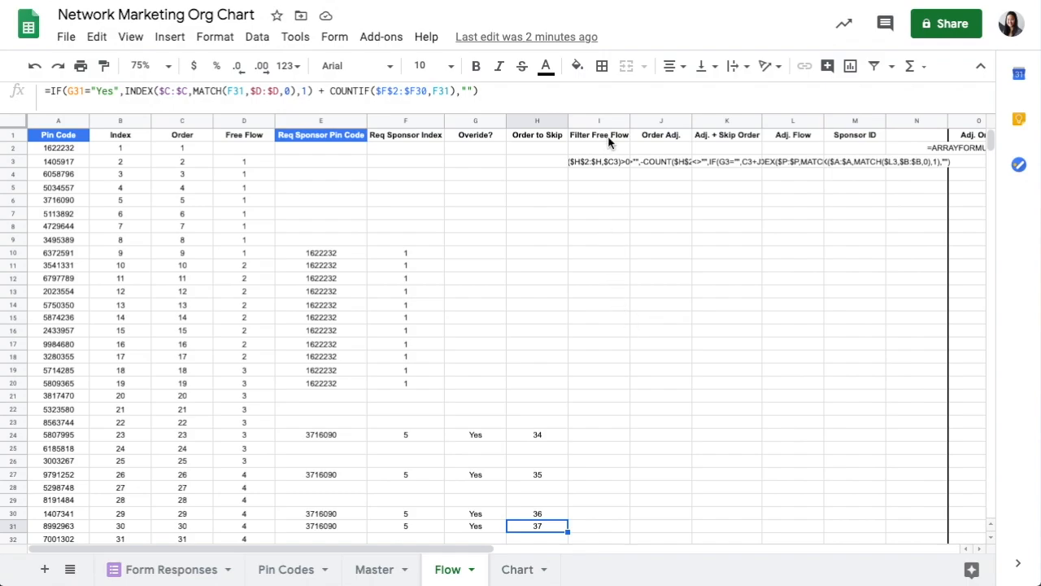
{"action": "left_click", "coordinate": [596, 161]}
{"action": "left_click", "coordinate": [49, 91]}
{"action": "type", "text": "'"}
{"action": "key", "text": "BackSpace"}
{"action": "key", "text": "Return"}
{"action": "key", "text": "Up"}
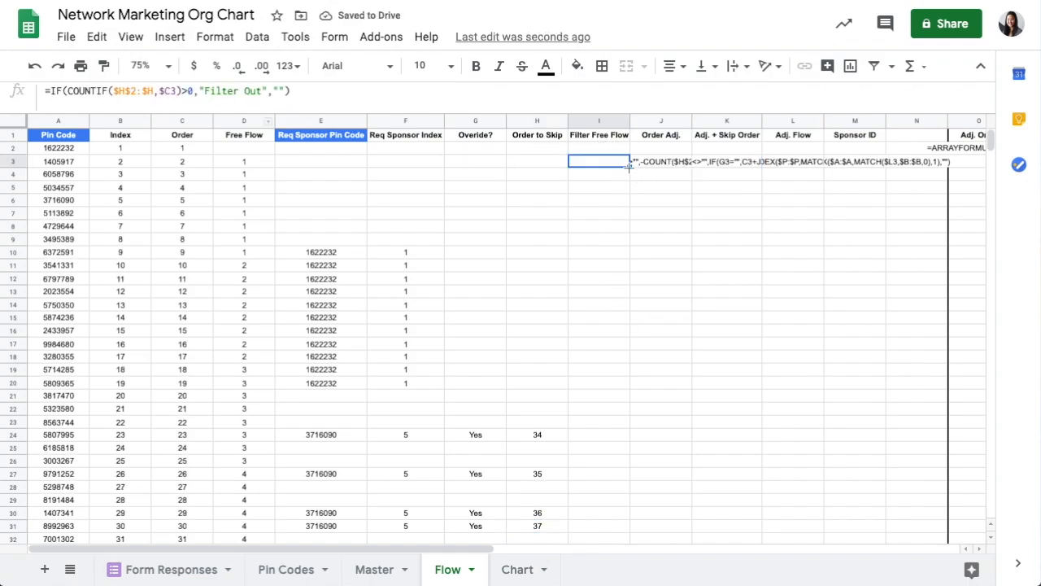
Examine the Filter Out rows 35 to 38 against their Order values and the Order to Skip cells in rows 24 to 31.
{"action": "scroll", "coordinate": [632, 171], "scroll_direction": "down", "scroll_amount": 5}
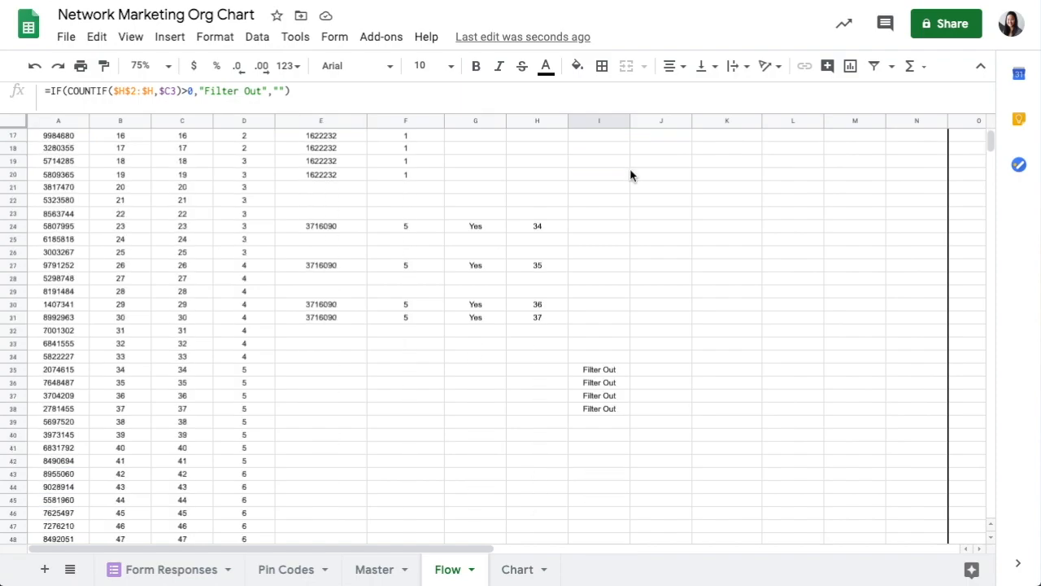
{"action": "left_click_drag", "start_coordinate": [599, 373], "coordinate": [174, 415]}
{"action": "left_click", "coordinate": [584, 372]}
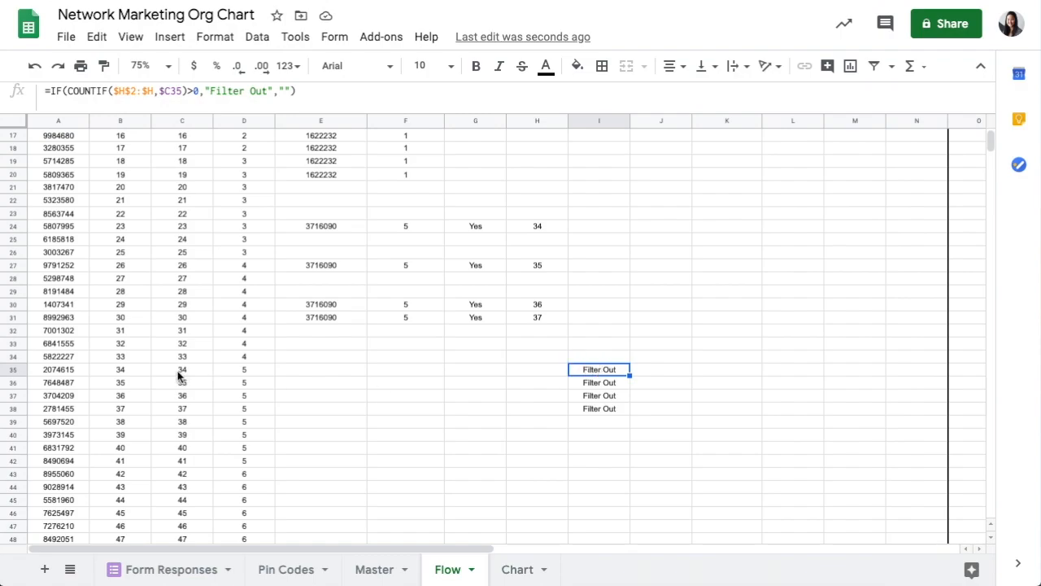
{"action": "left_click", "coordinate": [549, 225]}
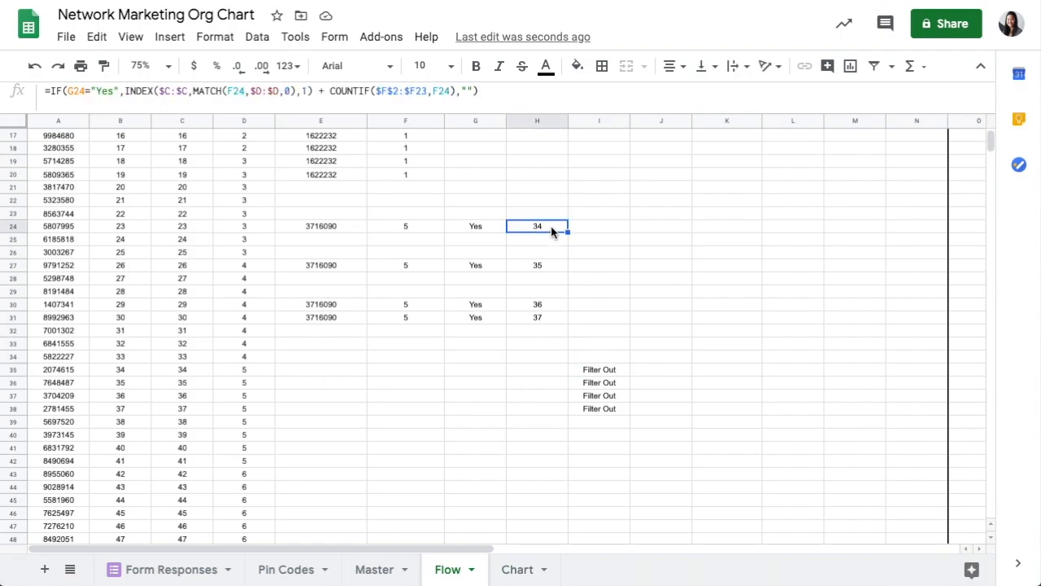
{"action": "left_click", "coordinate": [411, 227]}
{"action": "left_click", "coordinate": [558, 229]}
{"action": "left_click", "coordinate": [563, 266]}
{"action": "left_click", "coordinate": [559, 306]}
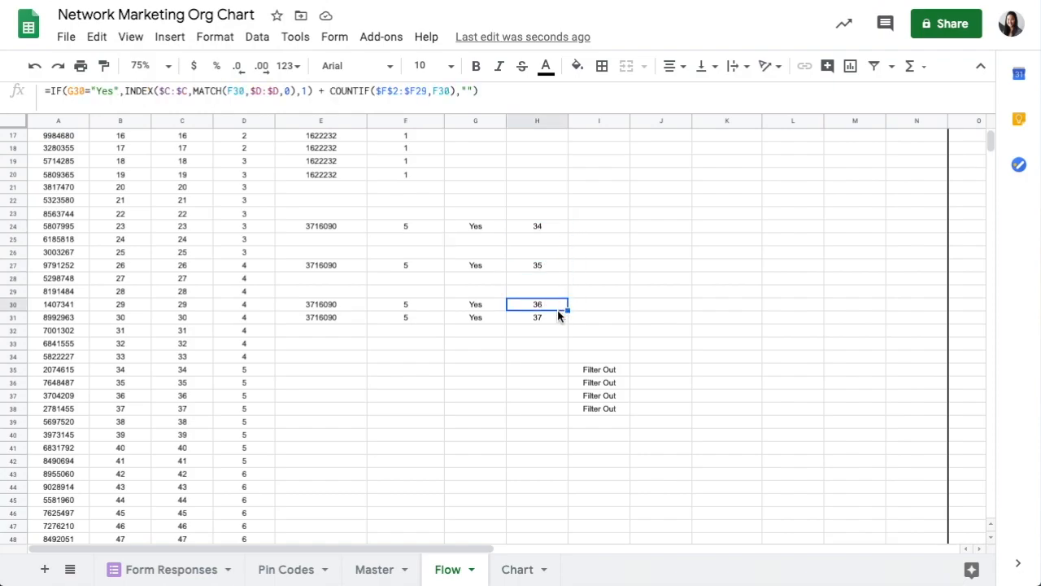
{"action": "left_click", "coordinate": [555, 318]}
Review the requested sponsor data in E24:G31, the Filter Out cells I35:I38, and the formula references in I35.
{"action": "left_click_drag", "start_coordinate": [311, 225], "coordinate": [438, 317]}
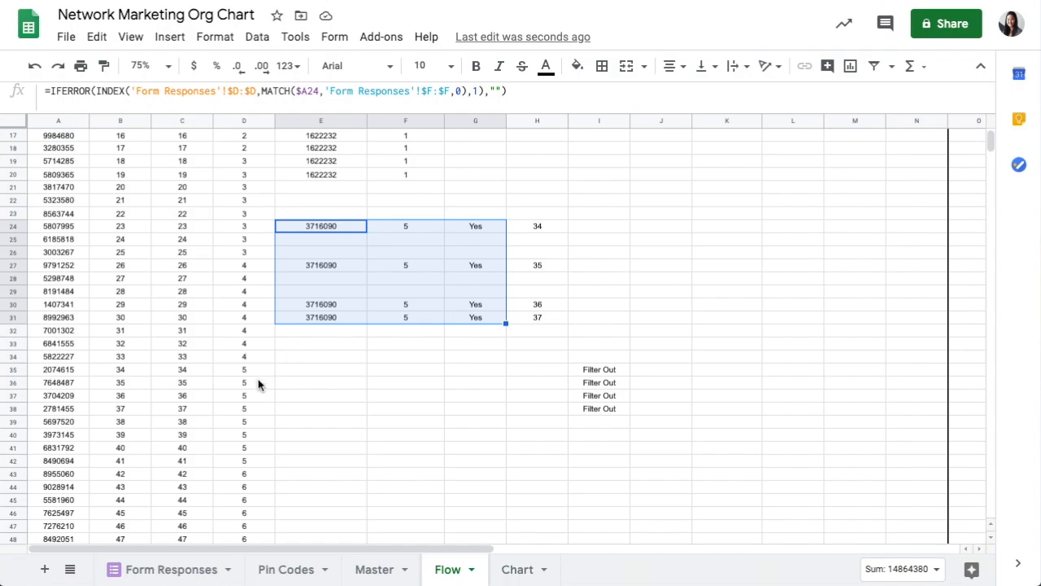
{"action": "left_click_drag", "start_coordinate": [256, 368], "coordinate": [618, 372]}
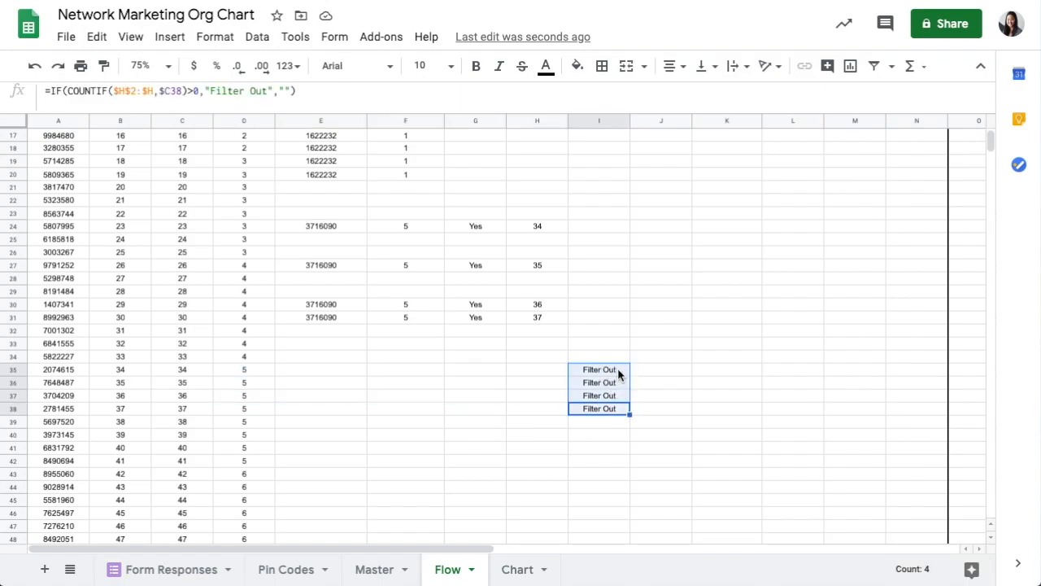
{"action": "left_click", "coordinate": [617, 370]}
{"action": "double_click", "coordinate": [617, 369]}
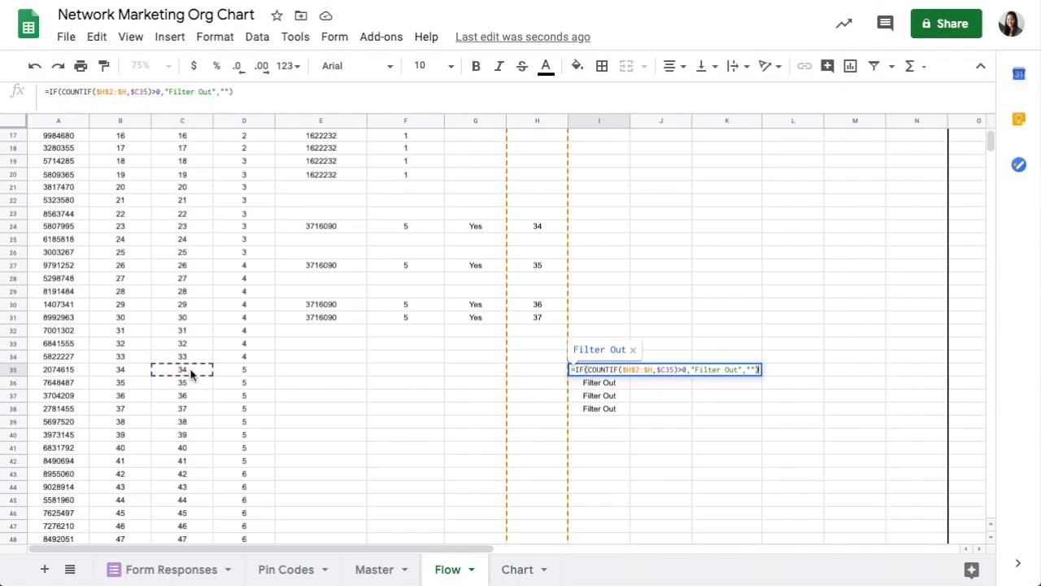
{"action": "scroll", "coordinate": [552, 281], "scroll_direction": "up", "scroll_amount": 5}
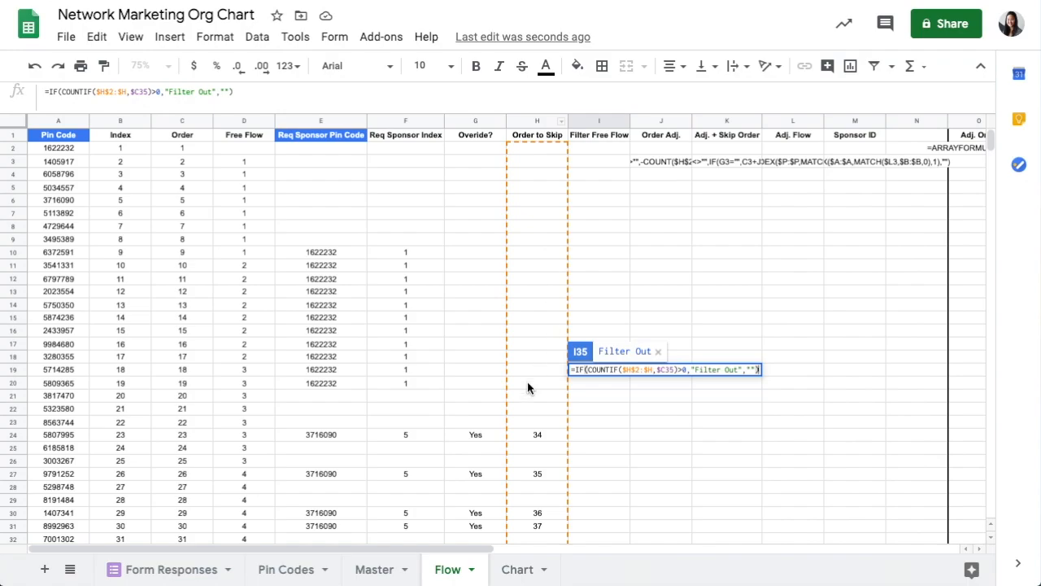
{"action": "scroll", "coordinate": [560, 317], "scroll_direction": "down", "scroll_amount": 5}
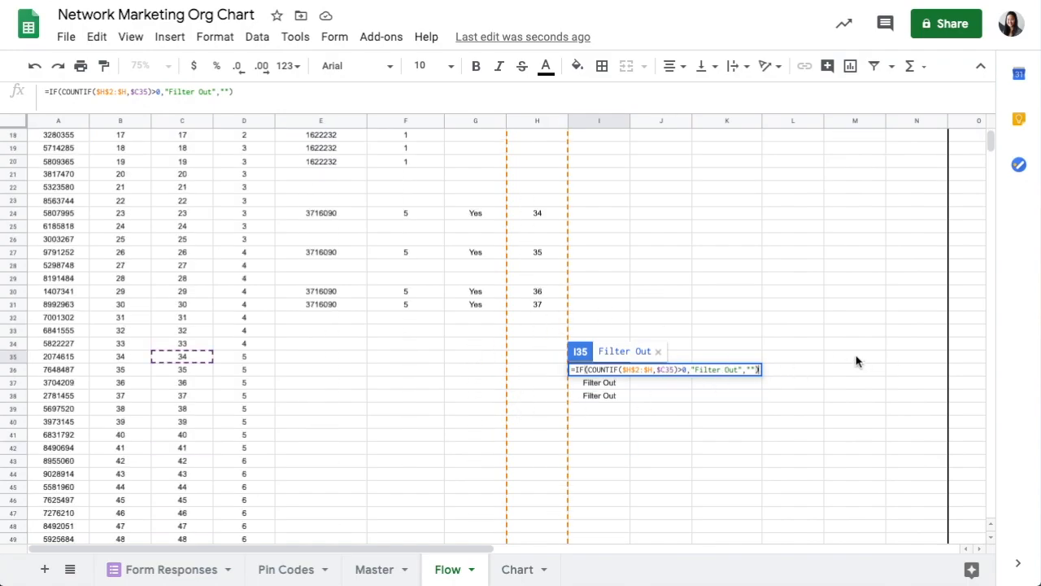
Activate the -COUNT formula in Flow cell J3 under Order Adj. by removing its apostrophe, and fill it down the column.
{"action": "key", "text": "Escape"}
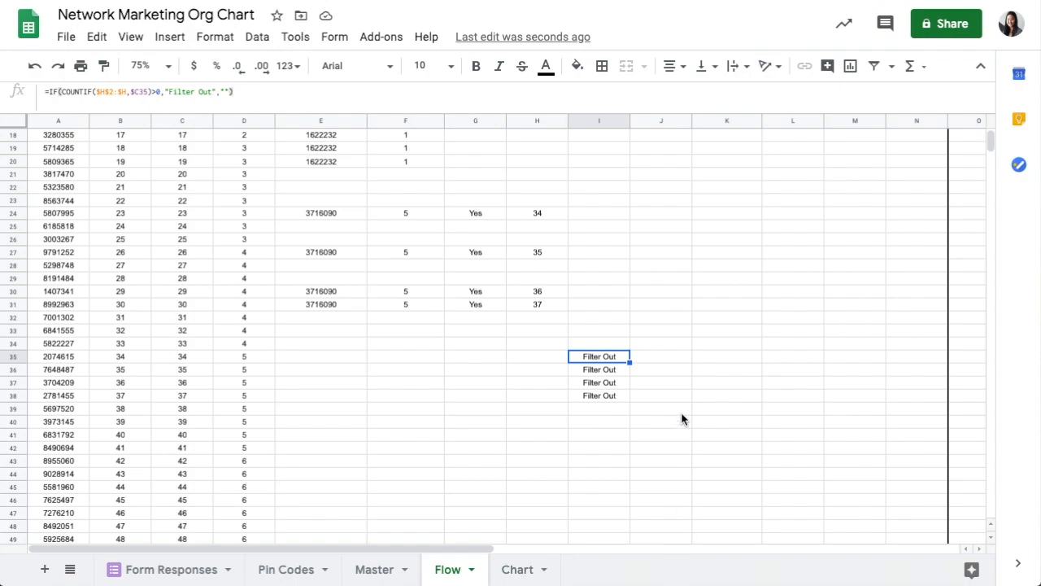
{"action": "scroll", "coordinate": [681, 419], "scroll_direction": "up", "scroll_amount": 5}
{"action": "left_click", "coordinate": [660, 163]}
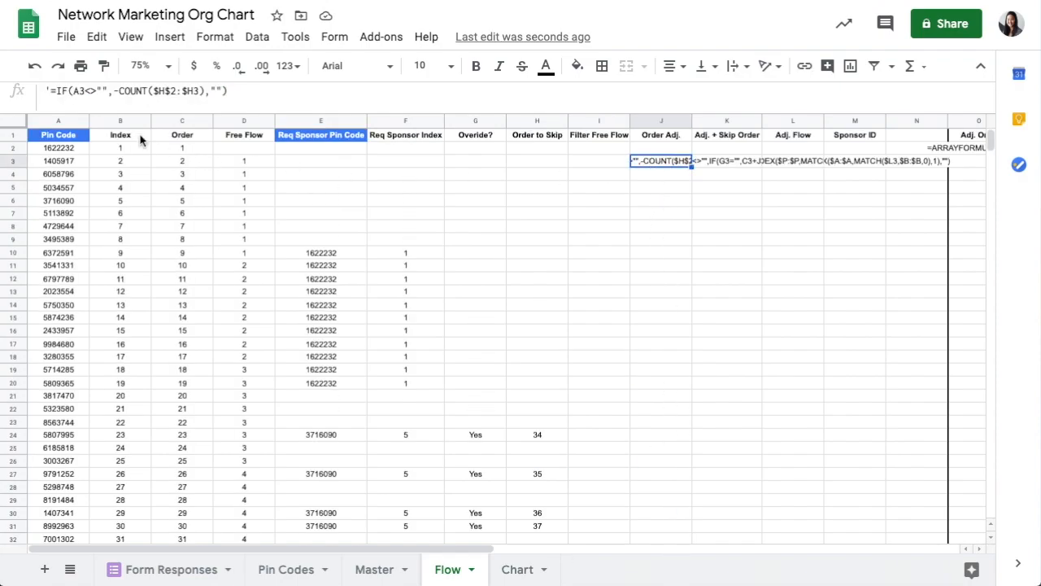
{"action": "left_click", "coordinate": [51, 90]}
{"action": "type", "text": "'"}
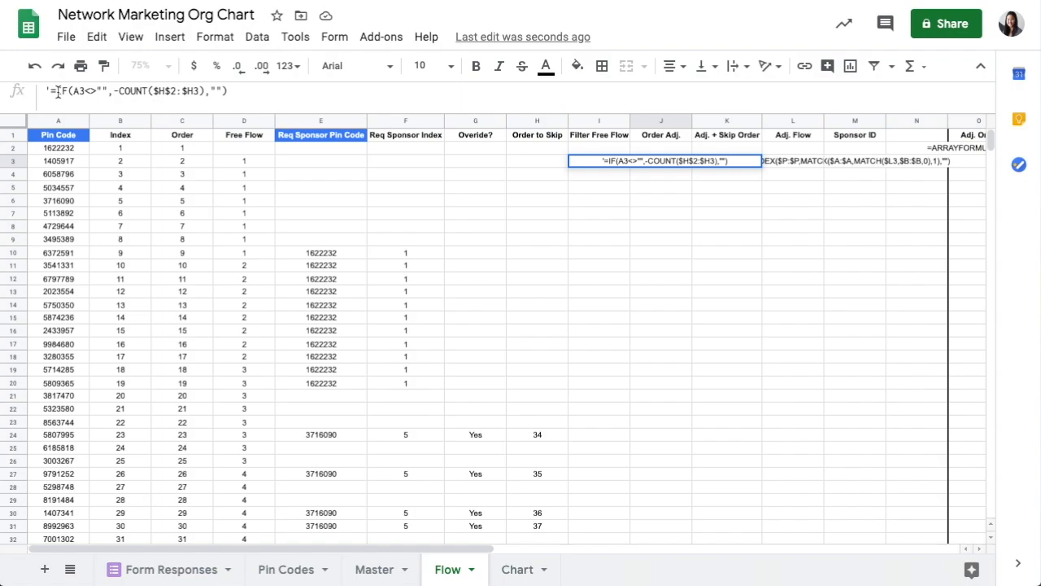
{"action": "key", "text": "BackSpace"}
{"action": "key", "text": "Return"}
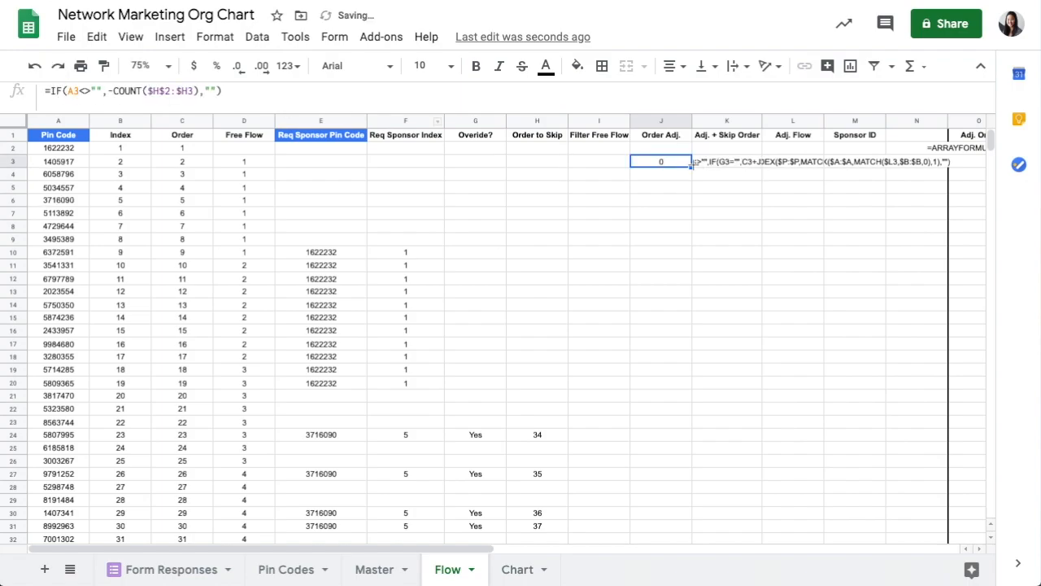
{"action": "double_click", "coordinate": [691, 166]}
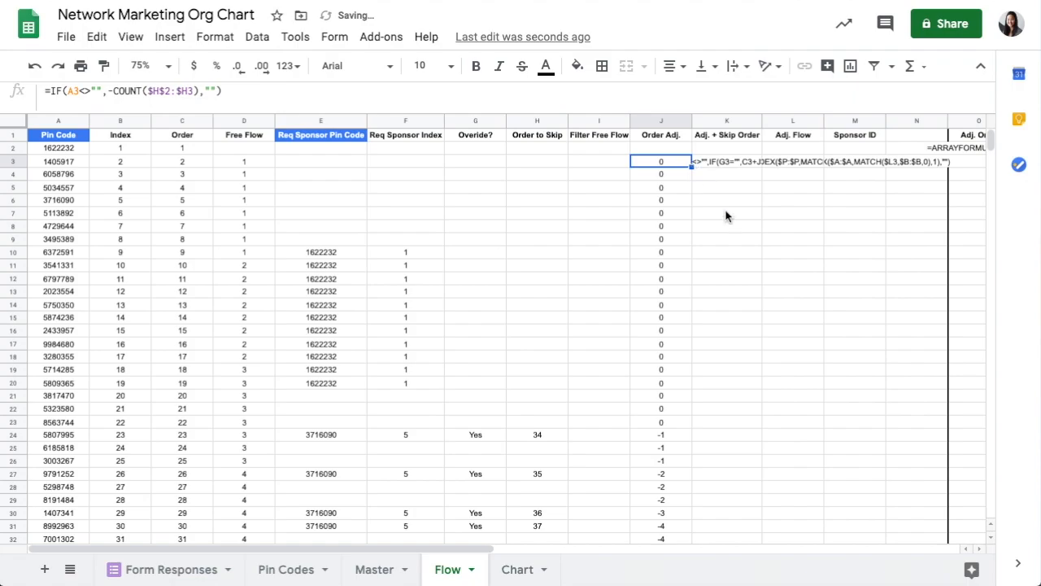
Examine the Order Adj. values from J3 to J23 and compare them with the override data in row 24.
{"action": "scroll", "coordinate": [683, 389], "scroll_direction": "down", "scroll_amount": 1}
{"action": "scroll", "coordinate": [682, 389], "scroll_direction": "down", "scroll_amount": 1}
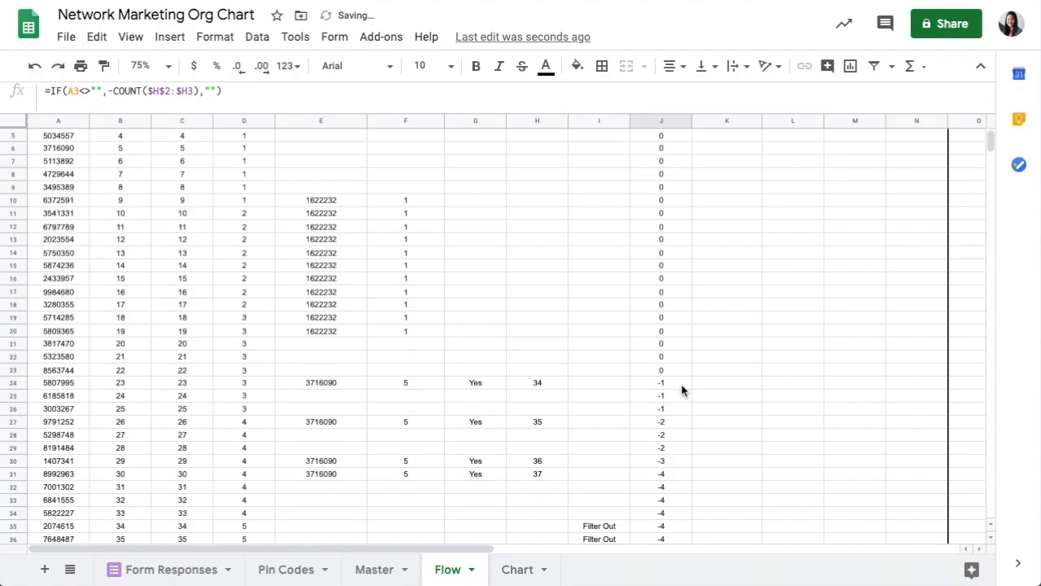
{"action": "scroll", "coordinate": [682, 387], "scroll_direction": "down", "scroll_amount": 5}
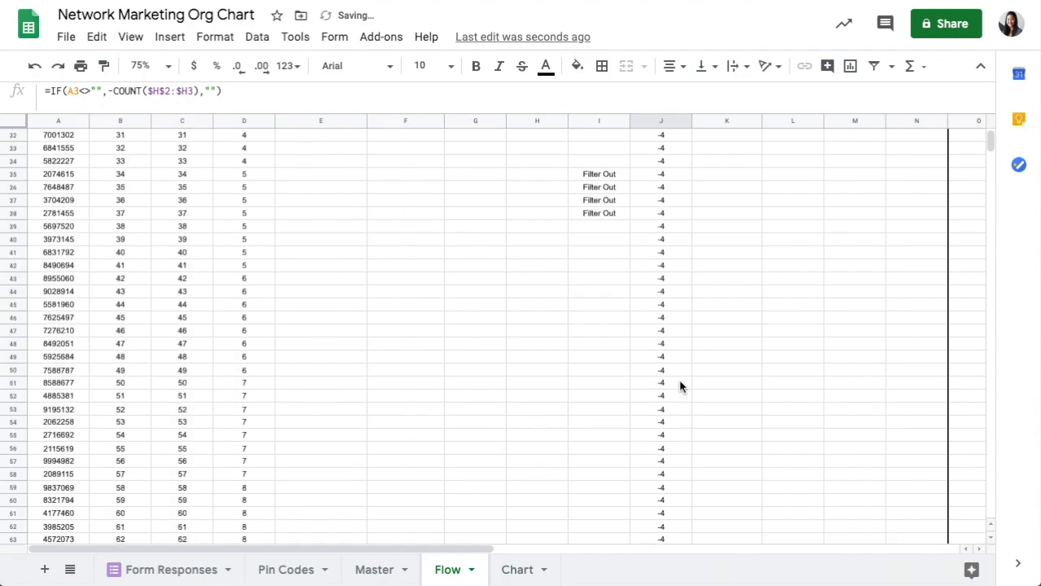
{"action": "scroll", "coordinate": [682, 387], "scroll_direction": "up", "scroll_amount": 6}
{"action": "left_click_drag", "start_coordinate": [674, 158], "coordinate": [671, 437]}
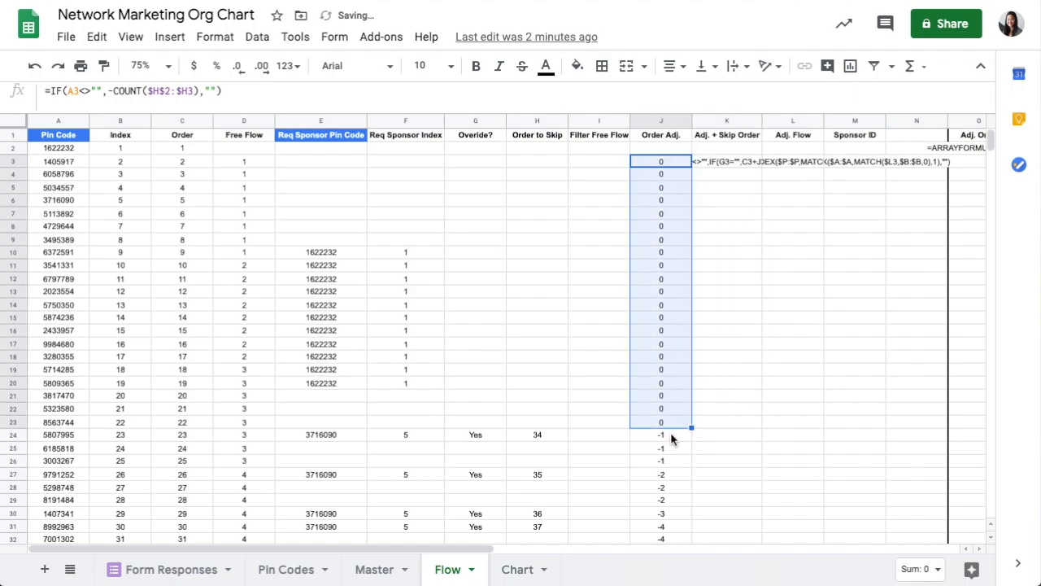
{"action": "left_click_drag", "start_coordinate": [669, 162], "coordinate": [674, 426]}
{"action": "left_click", "coordinate": [314, 434]}
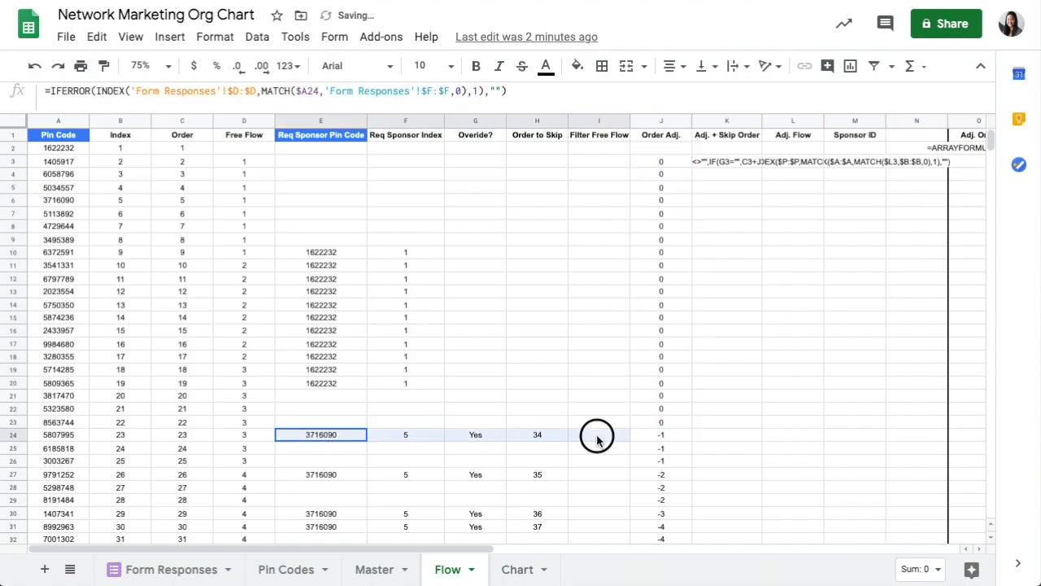
{"action": "left_click", "coordinate": [704, 444], "text": "shift"}
{"action": "scroll", "coordinate": [748, 323], "scroll_direction": "down", "scroll_amount": 2}
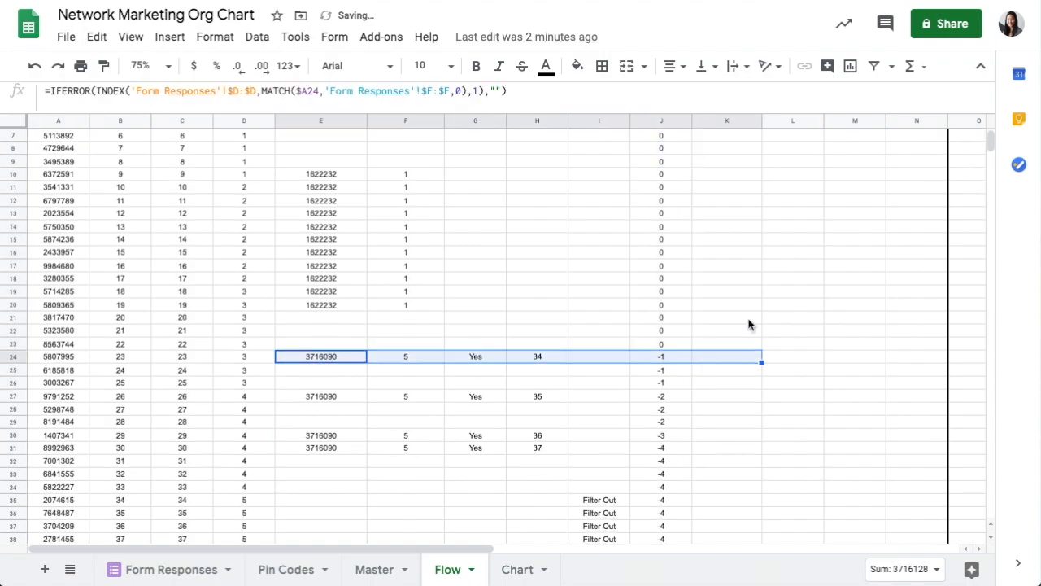
Check how the Order Adj. values in J24:J31 change at the rows with an Order to Skip entry.
{"action": "left_click", "coordinate": [669, 356]}
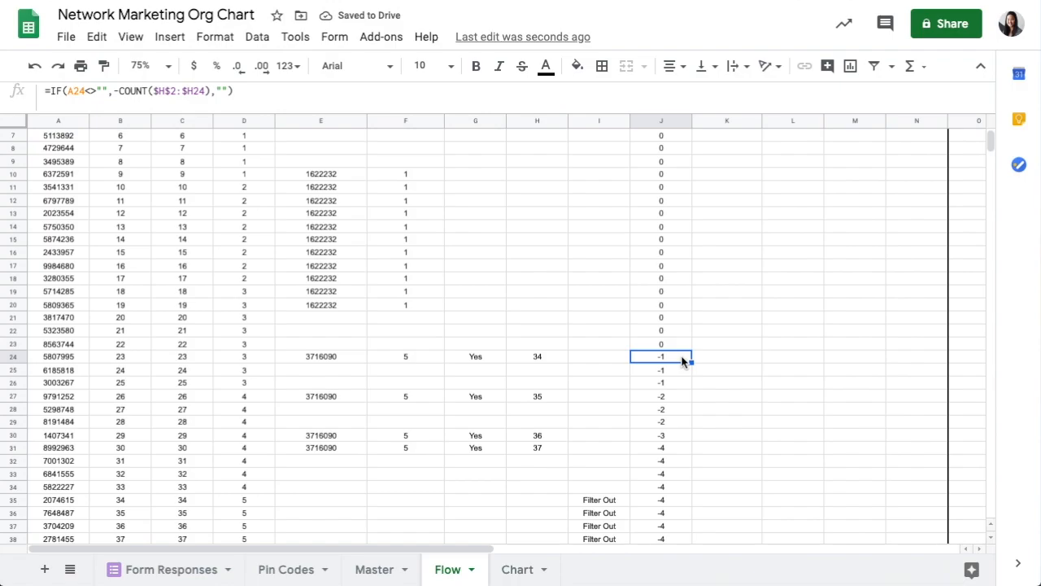
{"action": "key", "text": "Down"}
{"action": "key", "text": "Down"}
{"action": "left_click", "coordinate": [526, 397]}
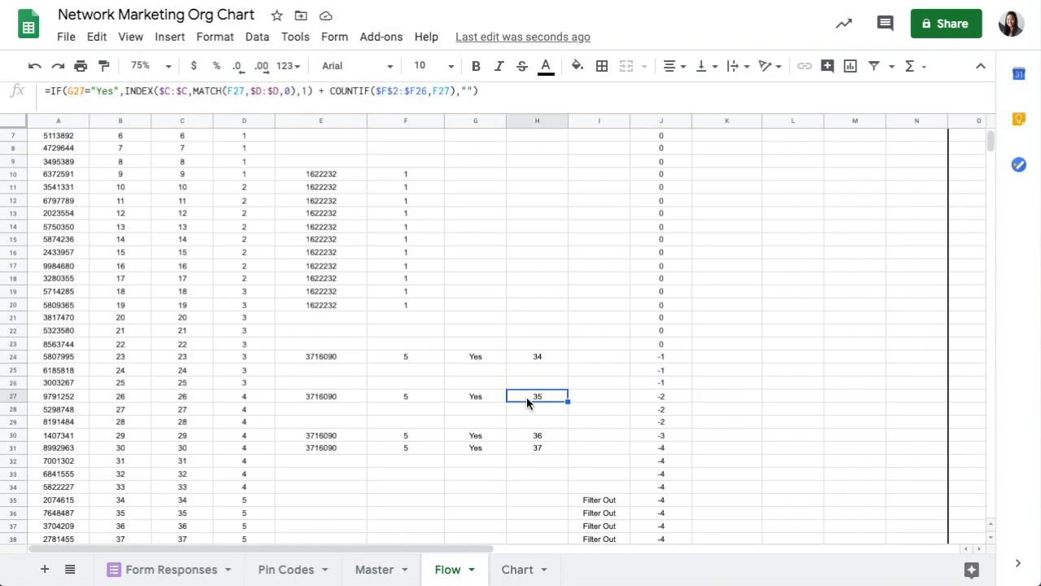
{"action": "left_click", "coordinate": [680, 398]}
{"action": "left_click", "coordinate": [665, 426]}
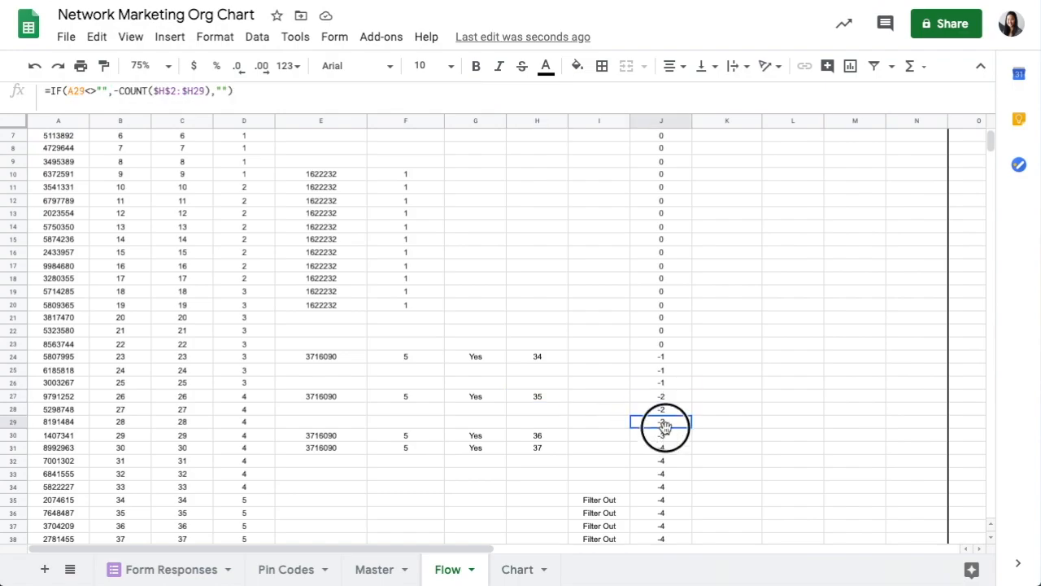
{"action": "left_click_drag", "start_coordinate": [675, 437], "coordinate": [674, 454]}
Activate the nested IF formula in K3 under Adj. + Skip Order by removing its apostrophe, and fill it down the column.
{"action": "scroll", "coordinate": [674, 450], "scroll_direction": "up", "scroll_amount": 2}
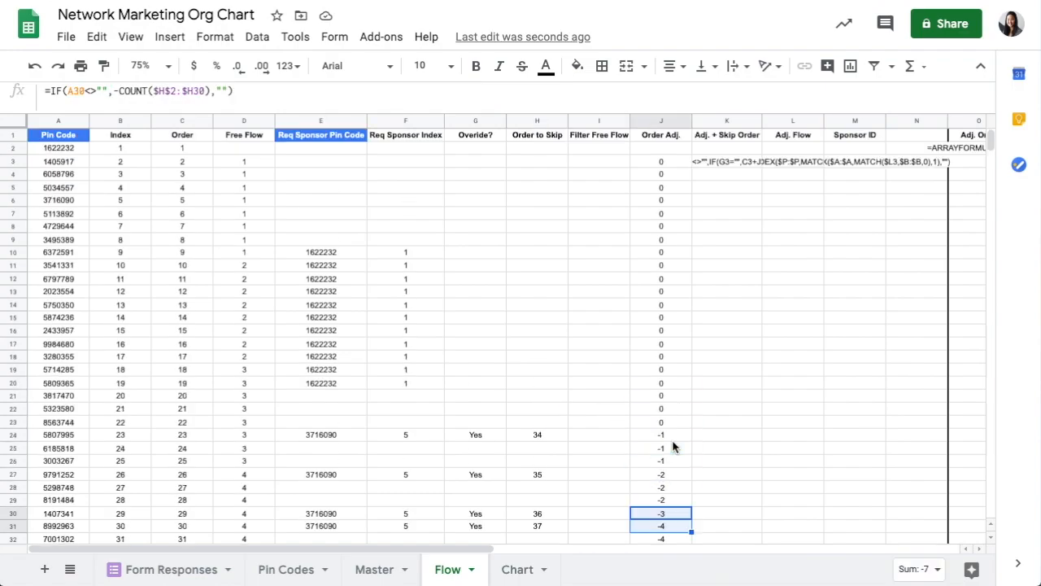
{"action": "left_click", "coordinate": [726, 163]}
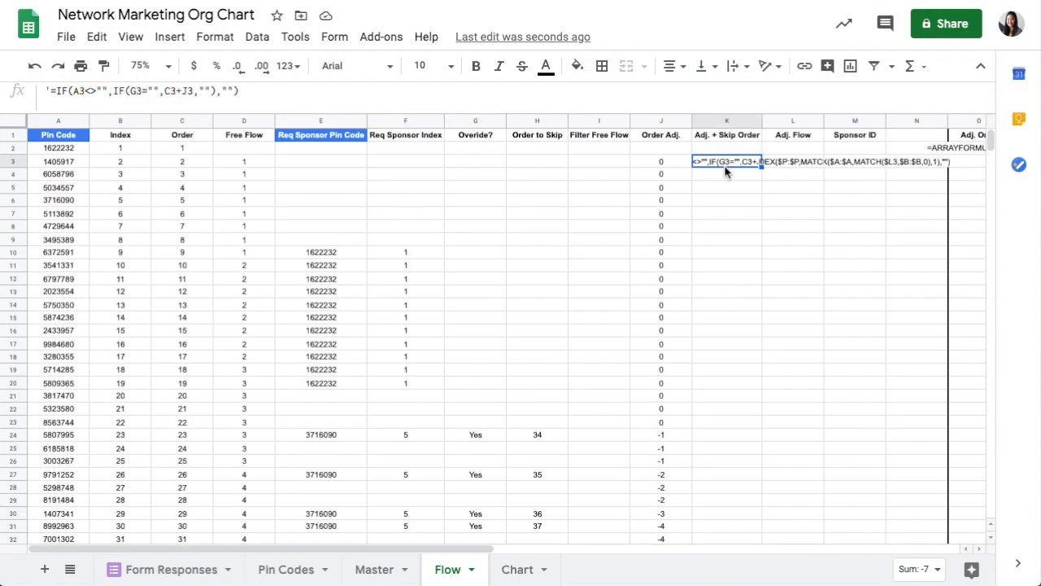
{"action": "left_click", "coordinate": [47, 90]}
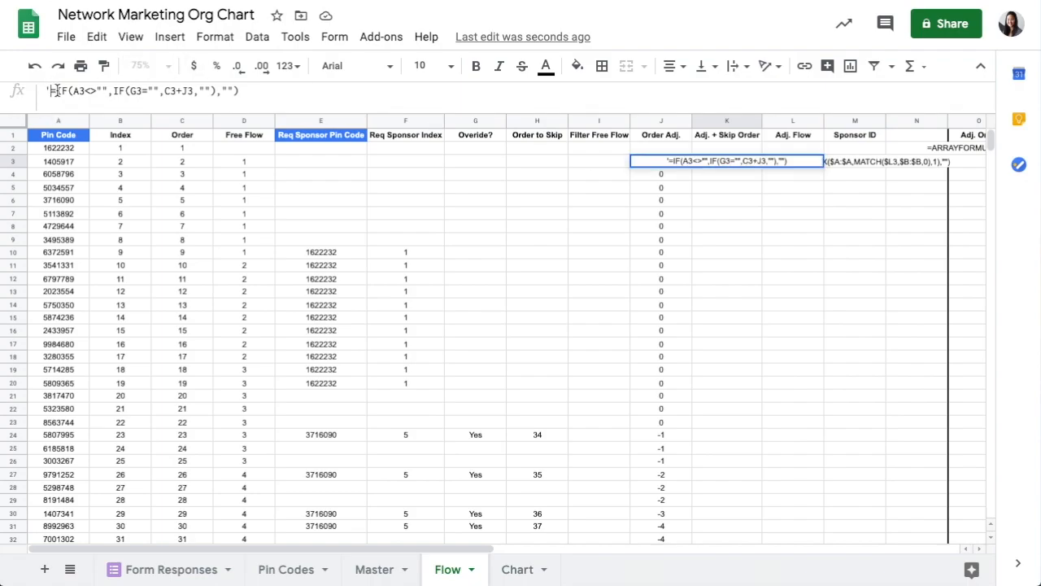
{"action": "key", "text": "BackSpace"}
{"action": "key", "text": "Return"}
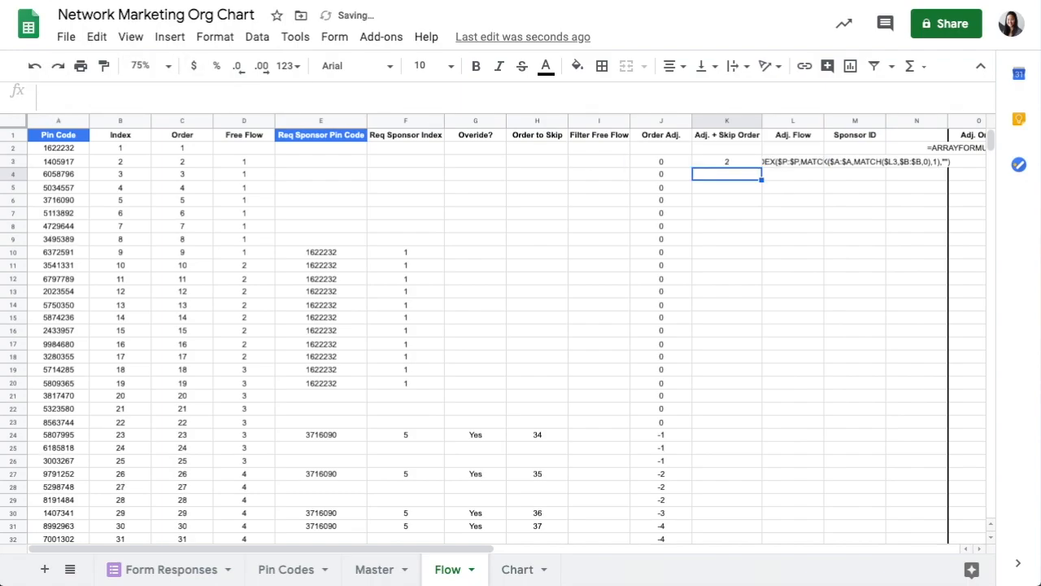
{"action": "left_click", "coordinate": [727, 162]}
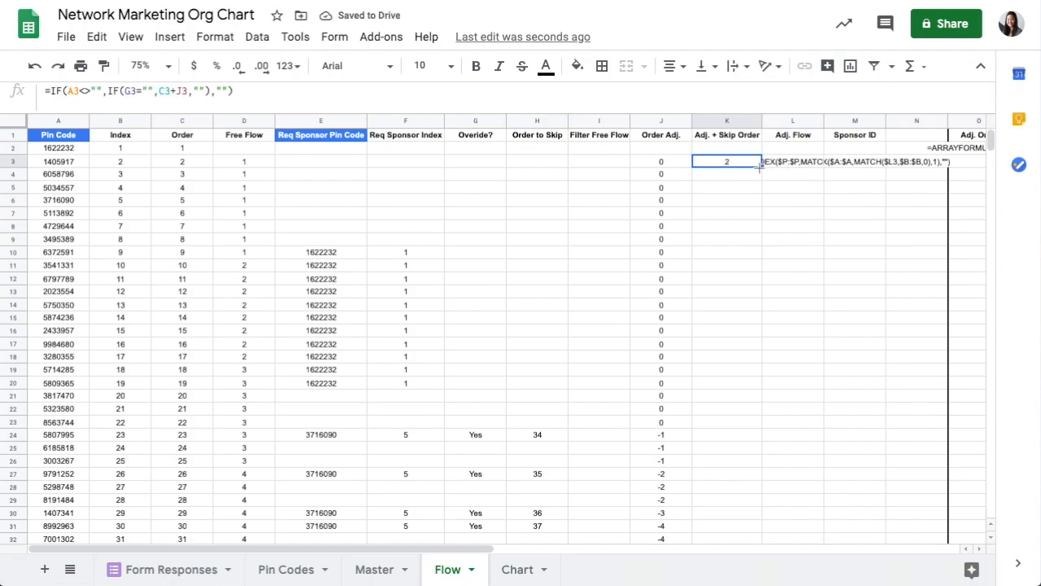
{"action": "double_click", "coordinate": [760, 166]}
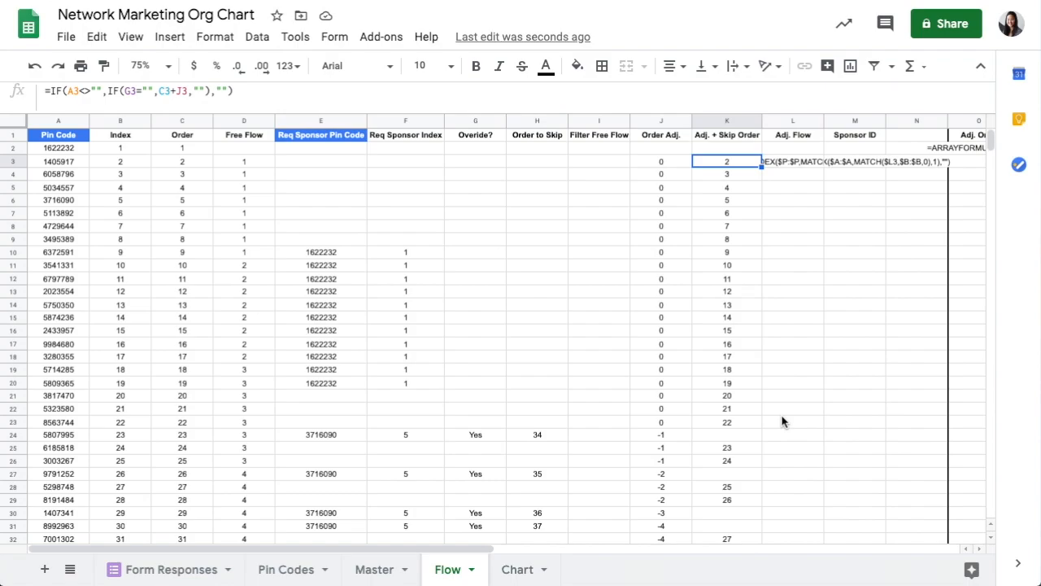
Examine the Adj. + Skip Order values in K3:K25 against the override data in row 24.
{"action": "left_click_drag", "start_coordinate": [735, 165], "coordinate": [729, 432]}
{"action": "left_click", "coordinate": [730, 431]}
{"action": "left_click_drag", "start_coordinate": [312, 440], "coordinate": [759, 433]}
{"action": "scroll", "coordinate": [844, 316], "scroll_direction": "down", "scroll_amount": 3}
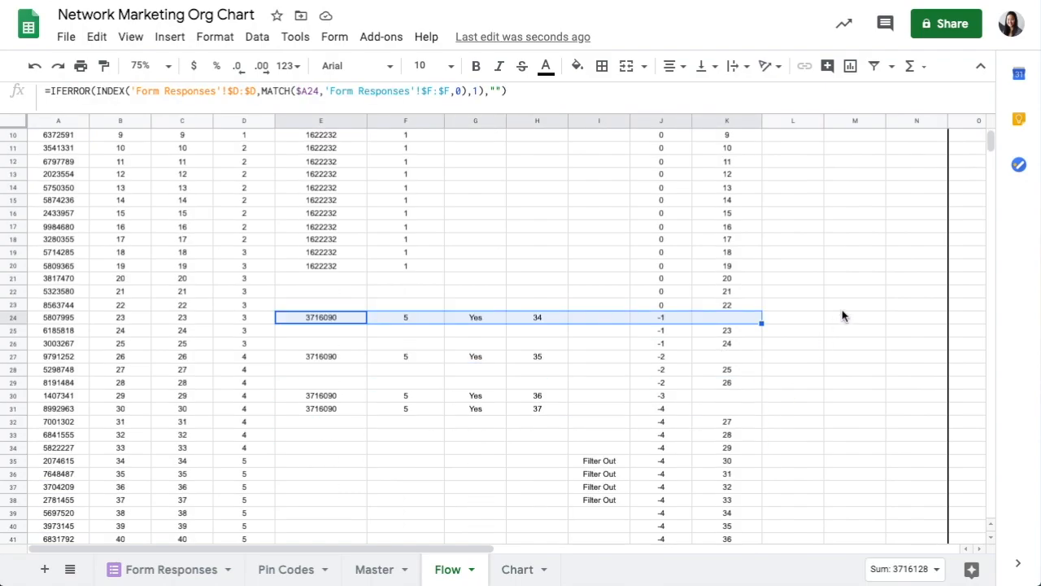
{"action": "left_click", "coordinate": [749, 330]}
{"action": "left_click", "coordinate": [747, 306]}
{"action": "left_click", "coordinate": [742, 326]}
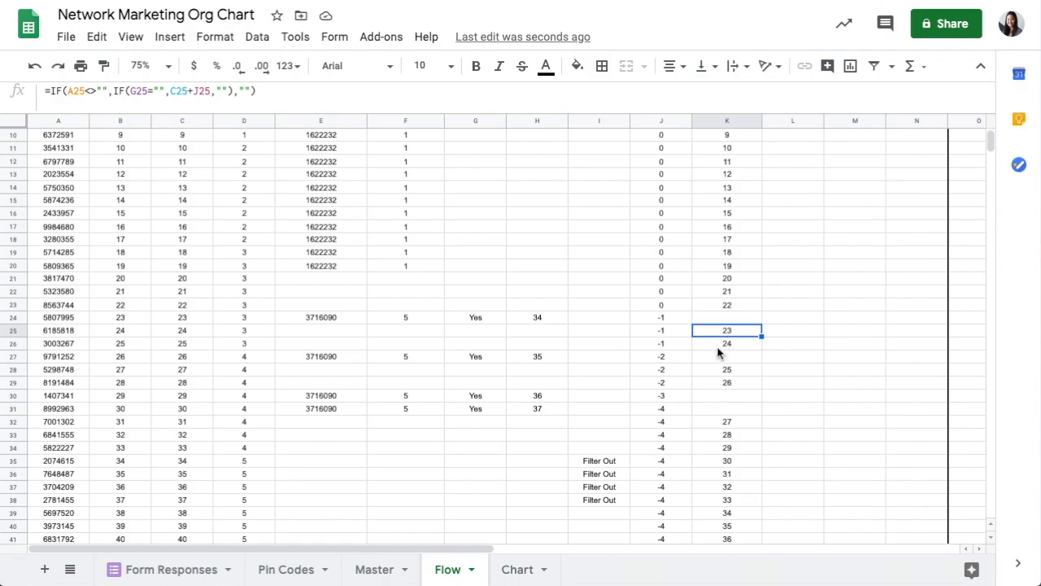
Compare the override rows 27, 30 and 31 with the Adj. + Skip Order sequence in K28:K36.
{"action": "left_click_drag", "start_coordinate": [534, 363], "coordinate": [760, 358]}
{"action": "left_click_drag", "start_coordinate": [542, 404], "coordinate": [774, 410]}
{"action": "left_click_drag", "start_coordinate": [750, 371], "coordinate": [751, 383]}
{"action": "left_click_drag", "start_coordinate": [749, 422], "coordinate": [746, 464]}
{"action": "left_click", "coordinate": [744, 475]}
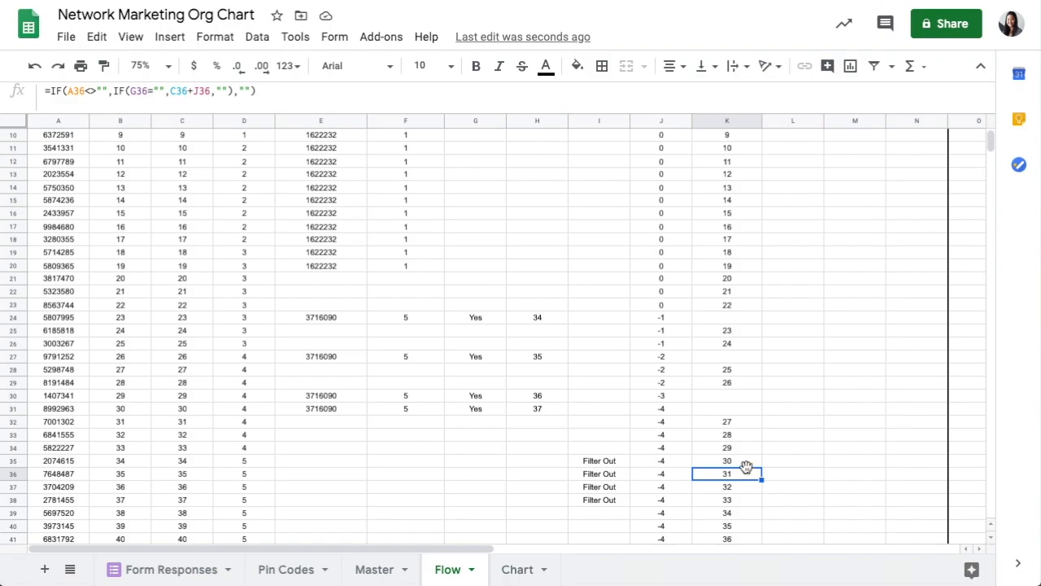
Activate the ARRAYFORMULA($B$2:$B) formula in O2 under Adj. Order by removing its apostrophe, and check the resulting column.
{"action": "scroll", "coordinate": [745, 469], "scroll_direction": "up", "scroll_amount": 3}
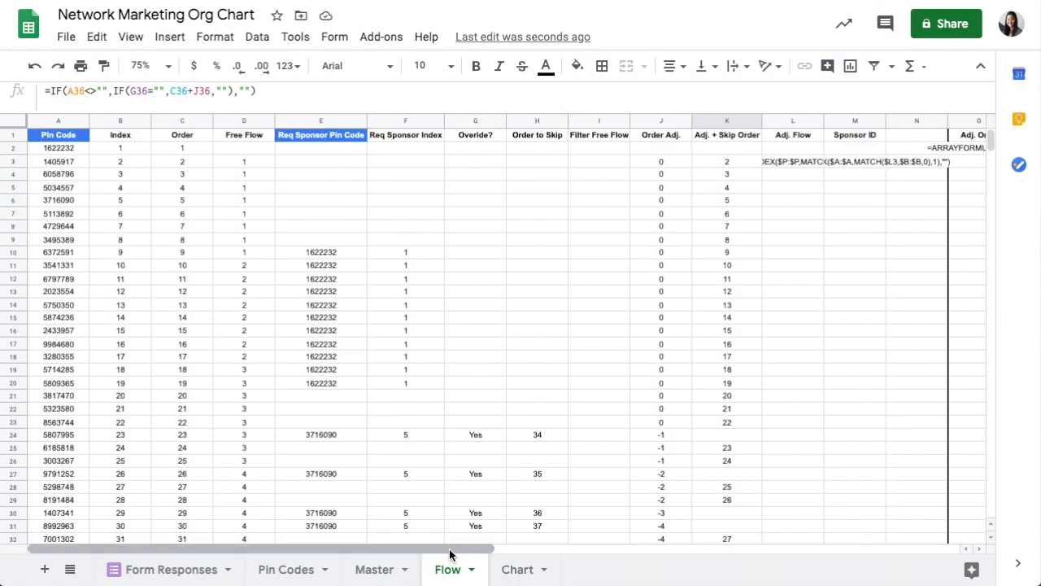
{"action": "left_click_drag", "start_coordinate": [452, 546], "coordinate": [629, 544]}
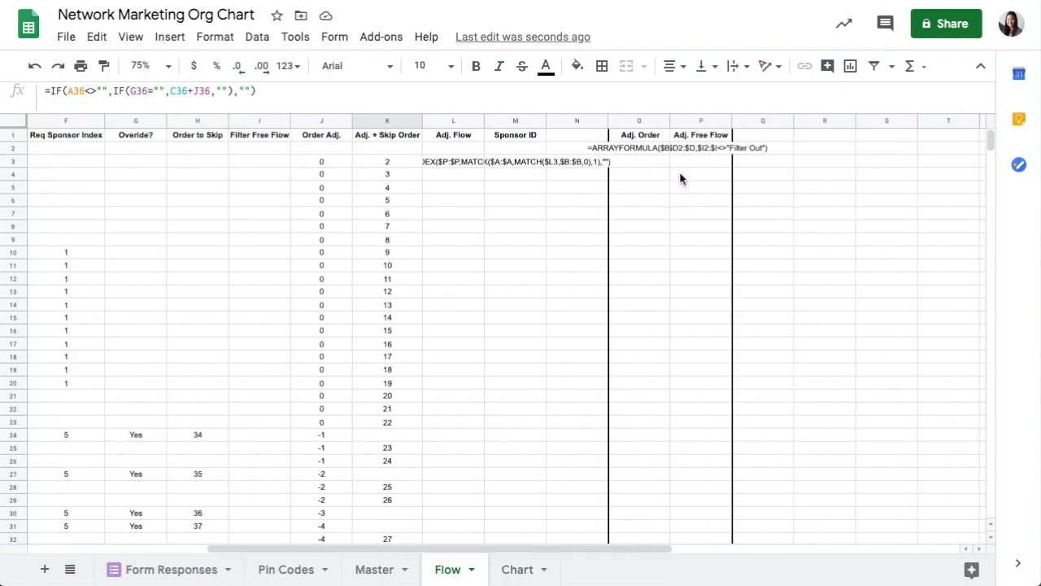
{"action": "left_click", "coordinate": [627, 149]}
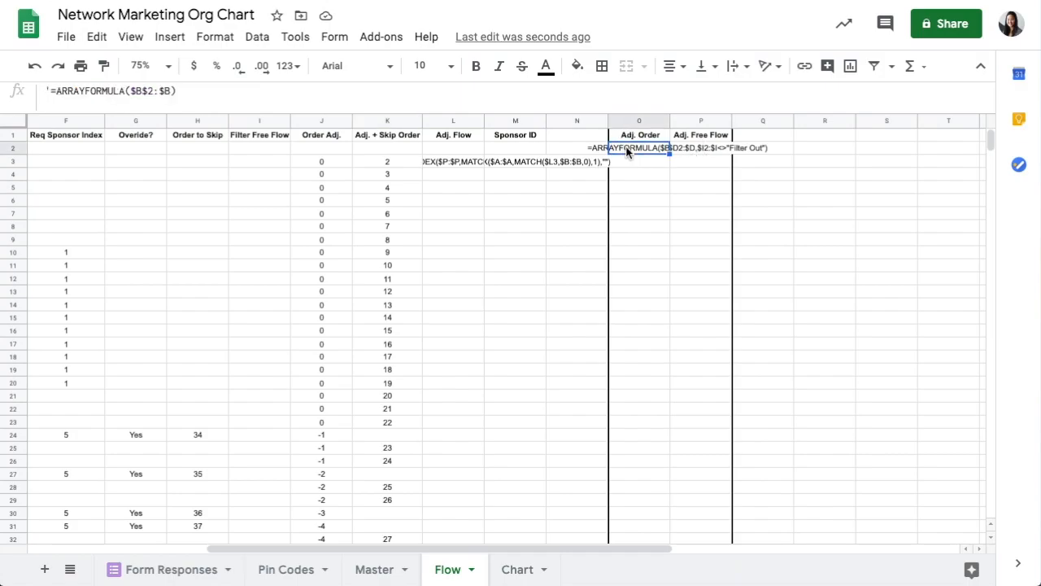
{"action": "left_click", "coordinate": [51, 91]}
{"action": "key", "text": "BackSpace"}
{"action": "key", "text": "Return"}
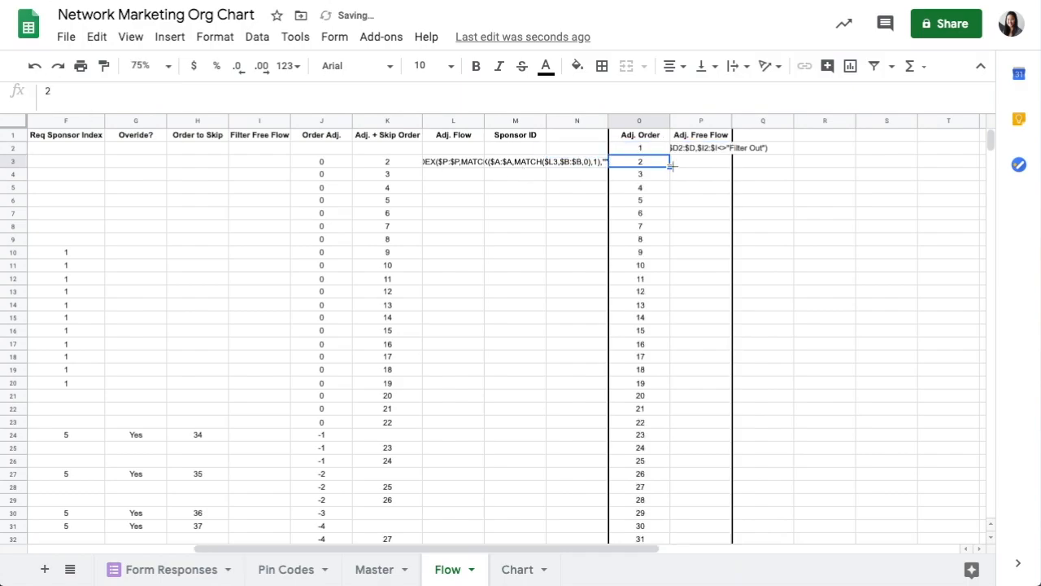
{"action": "scroll", "coordinate": [660, 212], "scroll_direction": "down", "scroll_amount": 10}
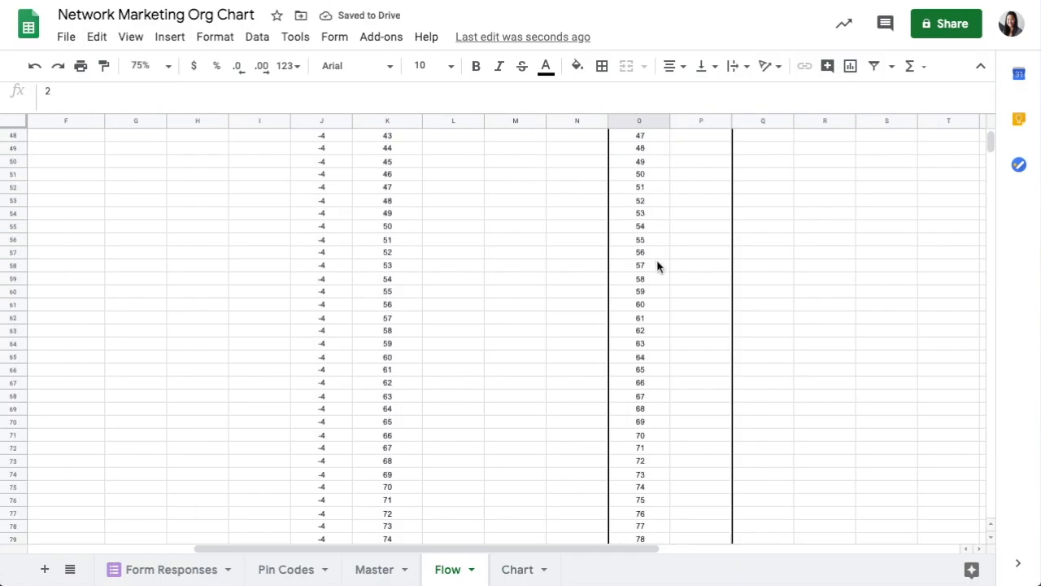
Activate the FILTER formula in P2 under Adj. Free Flow by removing its apostrophe, reviewing its Free Flow and Filter Free Flow ranges before confirming.
{"action": "scroll", "coordinate": [656, 262], "scroll_direction": "up", "scroll_amount": 10}
{"action": "left_click", "coordinate": [691, 150]}
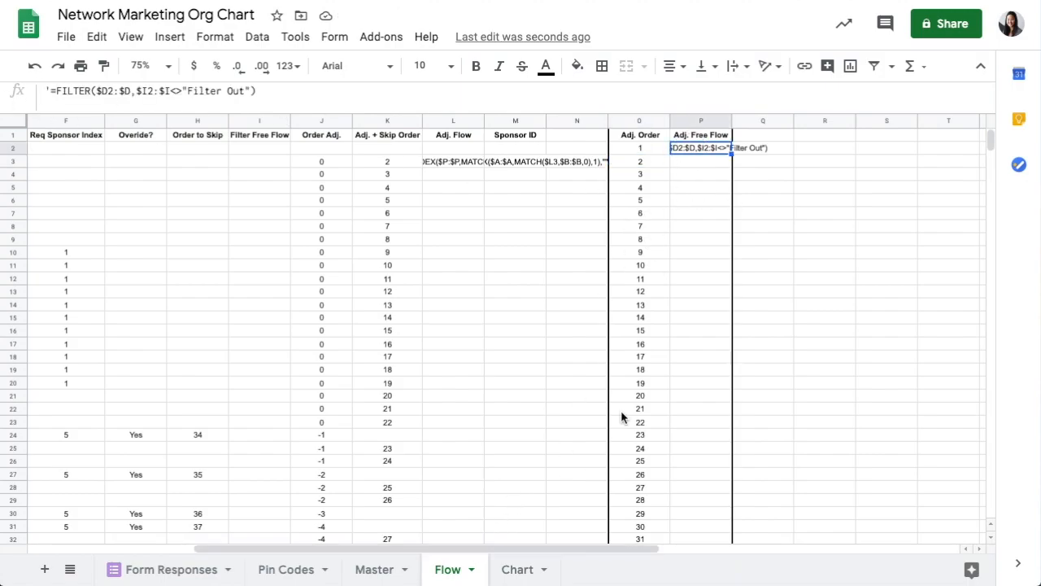
{"action": "double_click", "coordinate": [702, 148]}
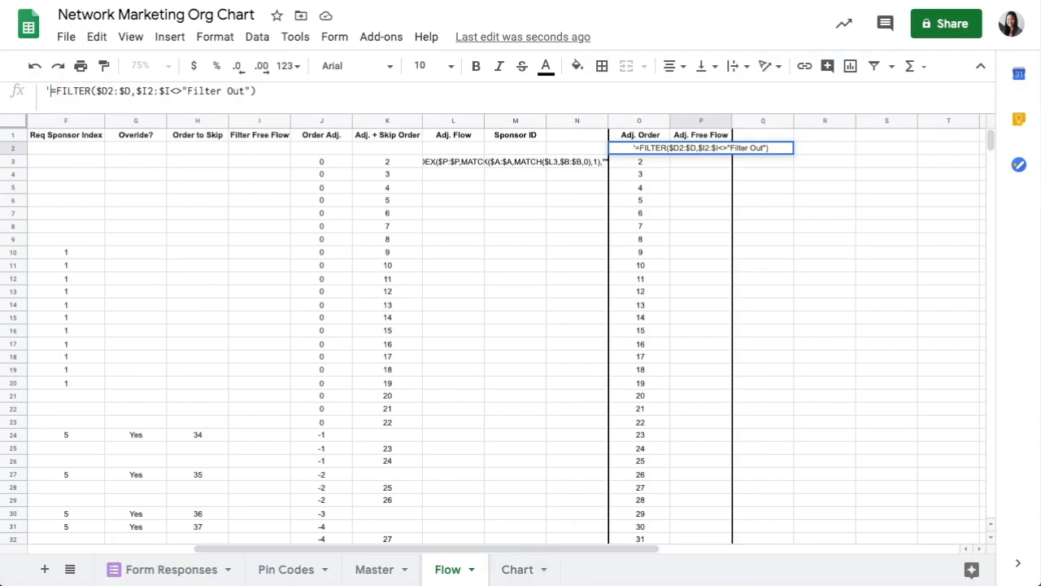
{"action": "key", "text": "BackSpace"}
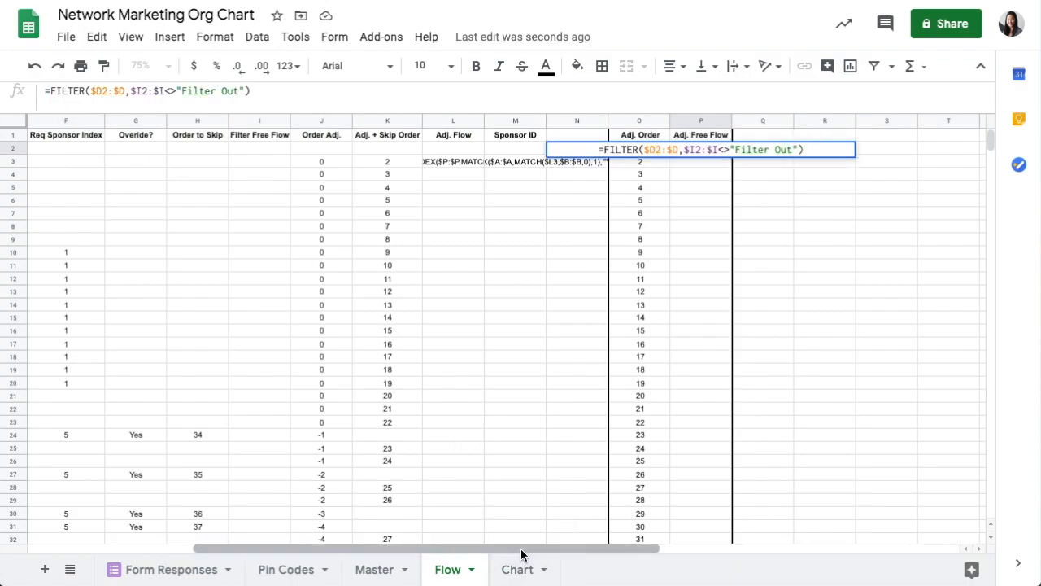
{"action": "left_click_drag", "start_coordinate": [523, 549], "coordinate": [325, 546]}
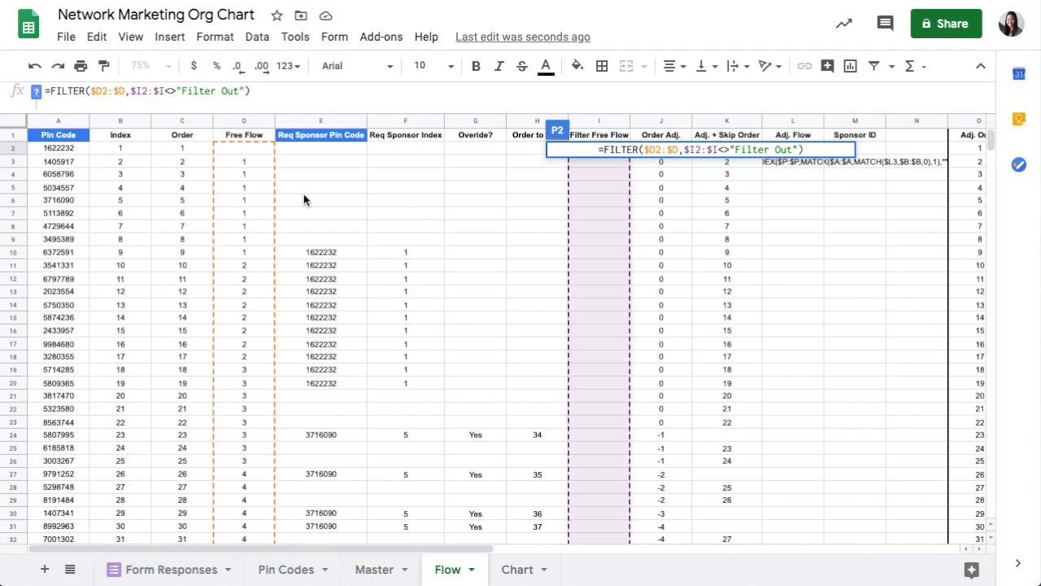
{"action": "scroll", "coordinate": [248, 365], "scroll_direction": "down", "scroll_amount": 3}
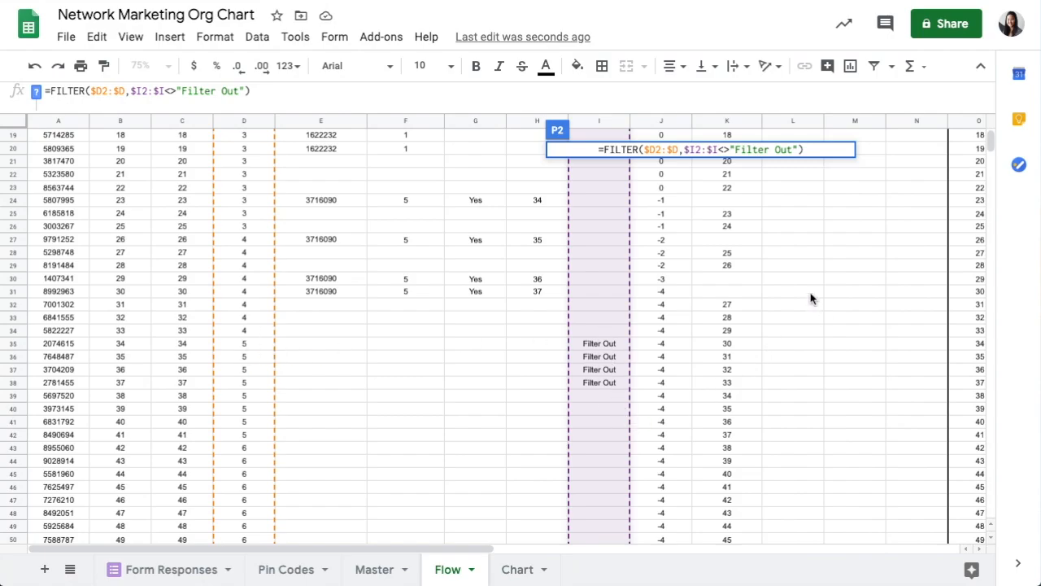
{"action": "key", "text": "Return"}
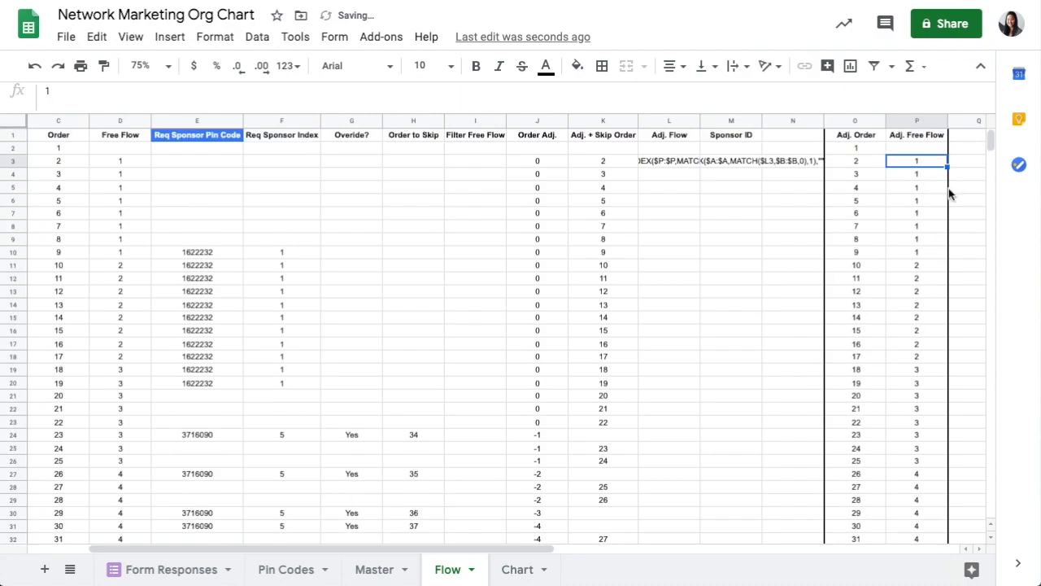
Examine the Adj. Free Flow values from P3 down to the rows beside the Filter Out entries.
{"action": "left_click_drag", "start_coordinate": [928, 161], "coordinate": [922, 480]}
{"action": "scroll", "coordinate": [925, 480], "scroll_direction": "down", "scroll_amount": 5}
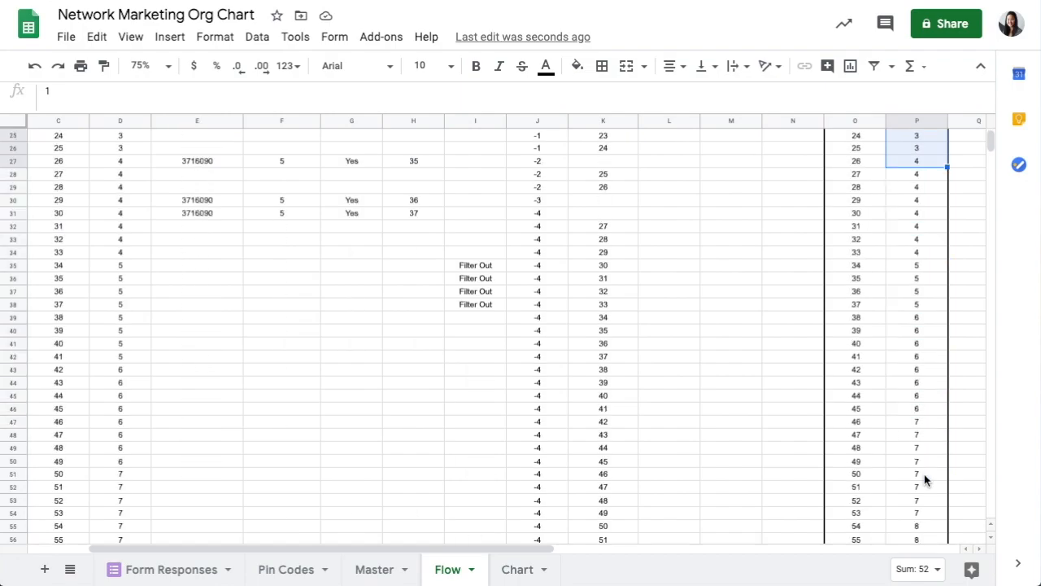
{"action": "left_click", "coordinate": [937, 267]}
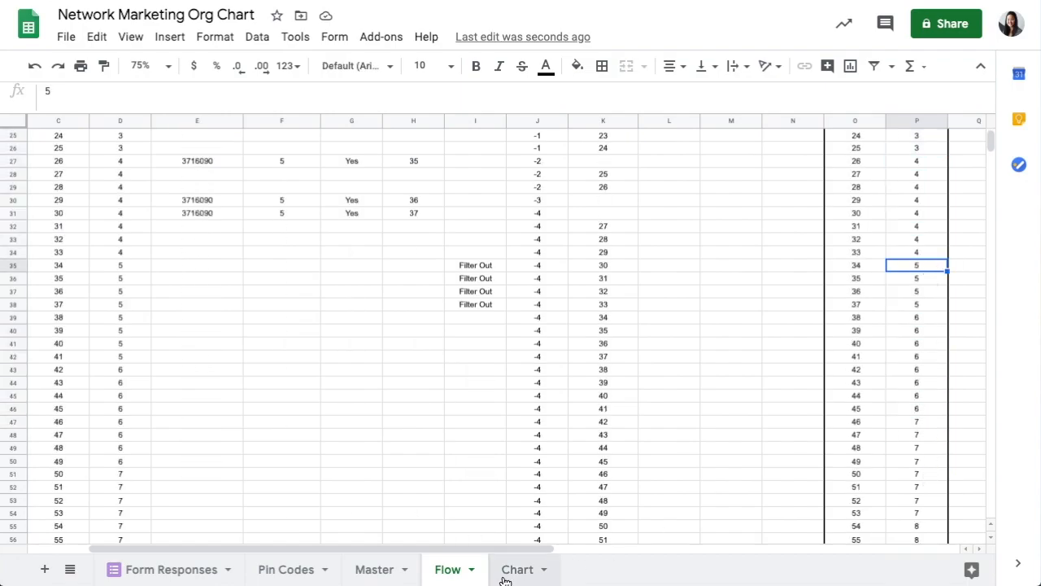
Check the Adj. Free Flow values in P35:P38 beside the Filter Out rows, and return to the column's header.
{"action": "scroll", "coordinate": [252, 187], "scroll_direction": "up", "scroll_amount": 2}
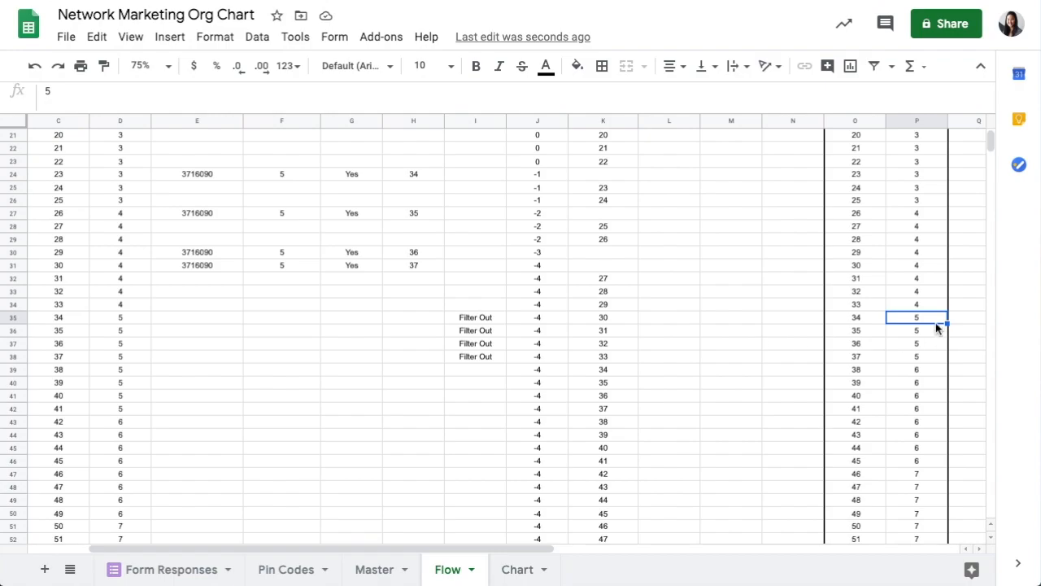
{"action": "left_click_drag", "start_coordinate": [932, 323], "coordinate": [930, 356]}
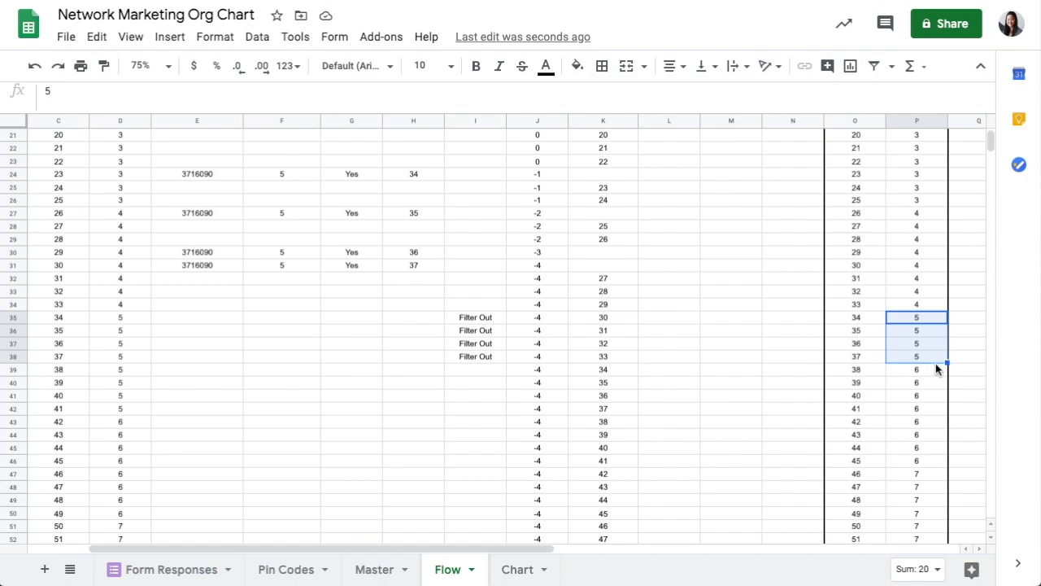
{"action": "scroll", "coordinate": [899, 307], "scroll_direction": "up", "scroll_amount": 7}
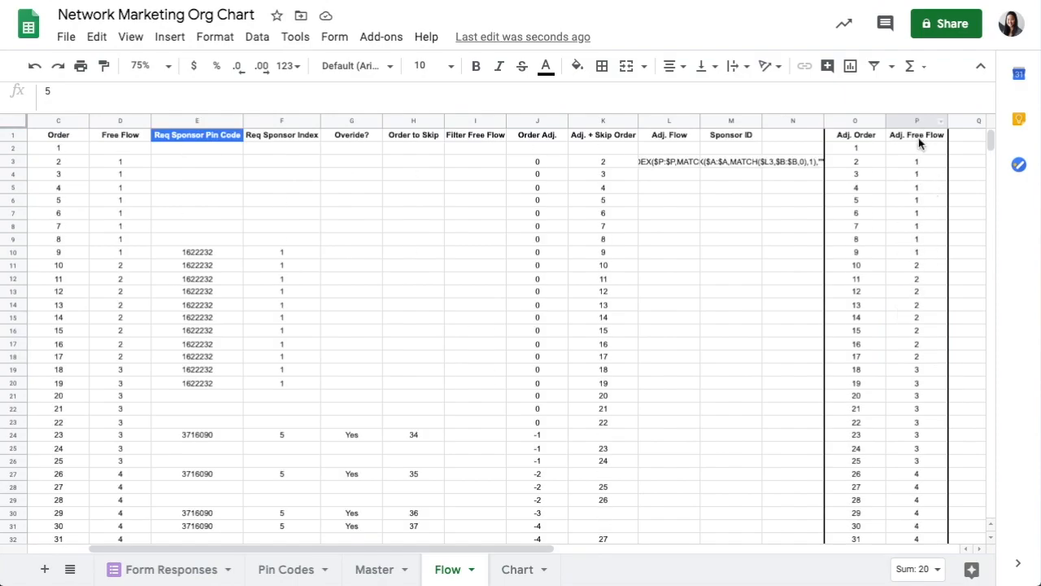
{"action": "left_click", "coordinate": [918, 139]}
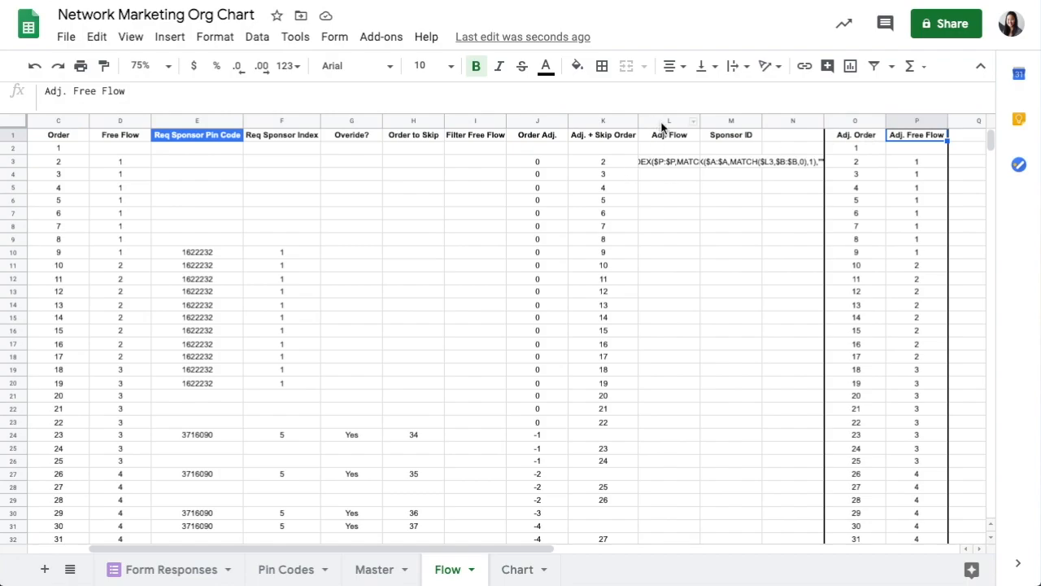
Activate the Adj. Flow formula in L3 by removing its apostrophe, and fill it down the column.
{"action": "left_click", "coordinate": [664, 161]}
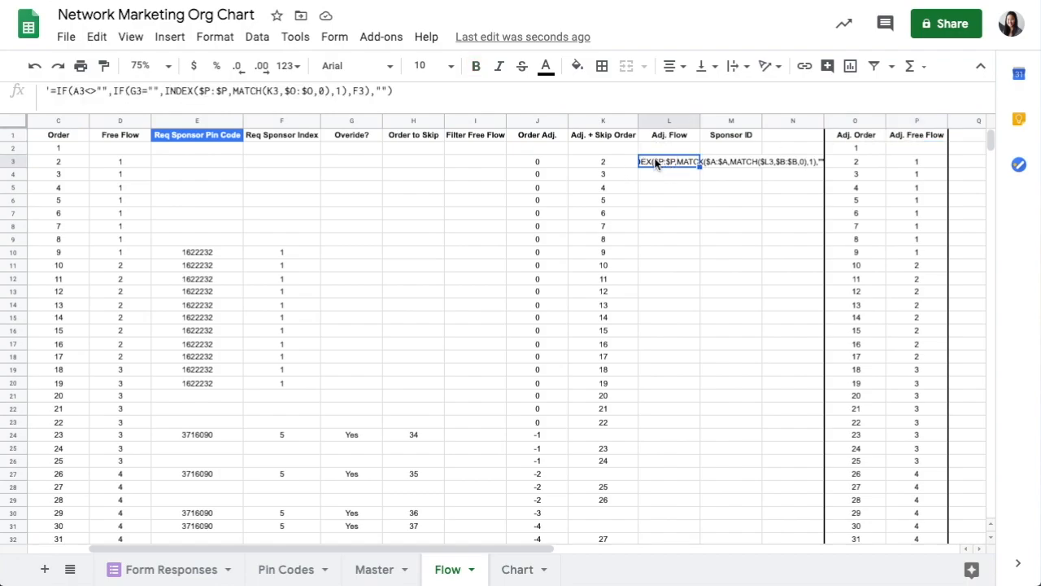
{"action": "left_click", "coordinate": [49, 90]}
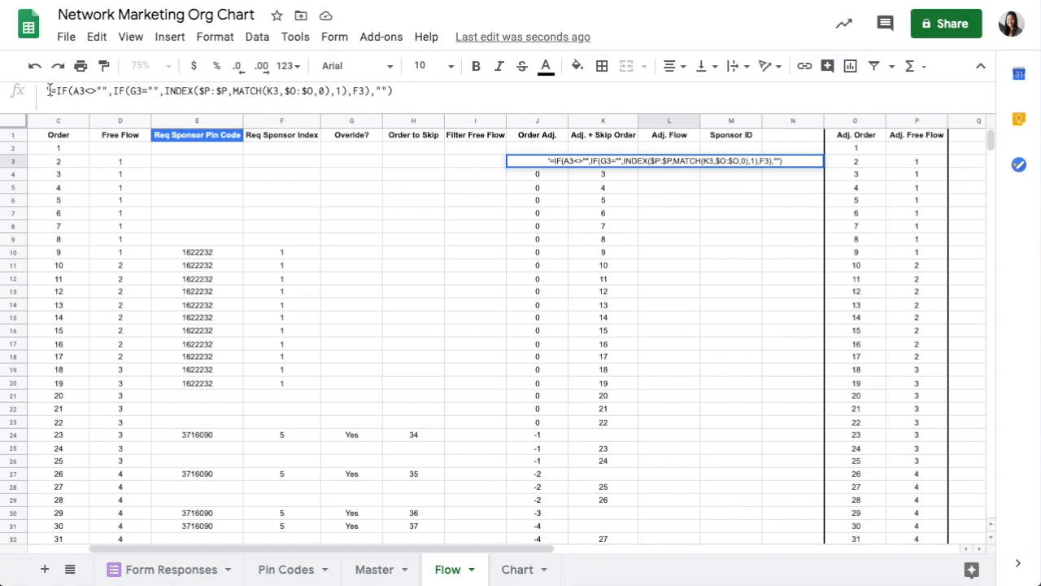
{"action": "key", "text": "BackSpace"}
{"action": "key", "text": "Return"}
{"action": "key", "text": "Up"}
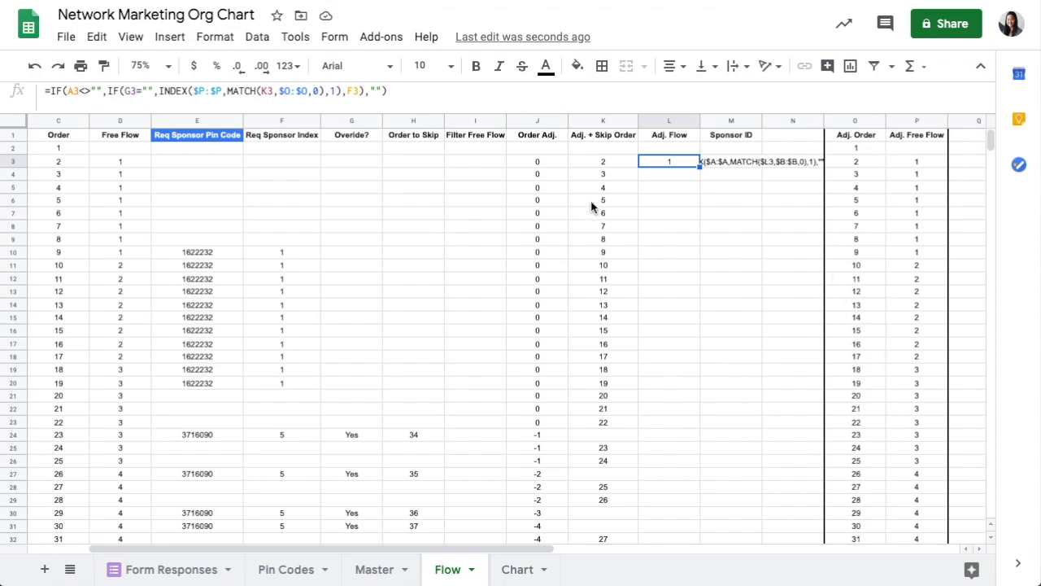
{"action": "double_click", "coordinate": [700, 166]}
Compare the Adj. Flow values in L3:L26 with the Free Flow values in D3:D26.
{"action": "left_click_drag", "start_coordinate": [681, 168], "coordinate": [668, 259]}
{"action": "left_click_drag", "start_coordinate": [121, 161], "coordinate": [121, 255]}
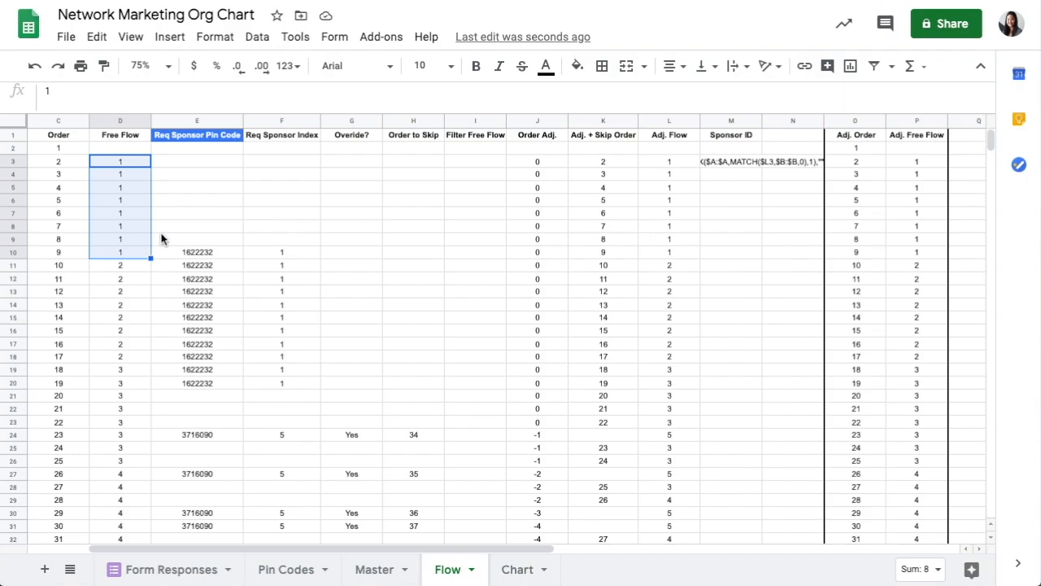
{"action": "left_click_drag", "start_coordinate": [114, 272], "coordinate": [136, 463]}
{"action": "mouse_move", "coordinate": [685, 419]}
{"action": "left_mouse_down"}
{"action": "mouse_move", "coordinate": [691, 348]}
{"action": "mouse_move", "coordinate": [679, 419]}
{"action": "left_mouse_up"}
{"action": "left_click", "coordinate": [689, 344]}
{"action": "left_click_drag", "start_coordinate": [683, 375], "coordinate": [653, 427]}
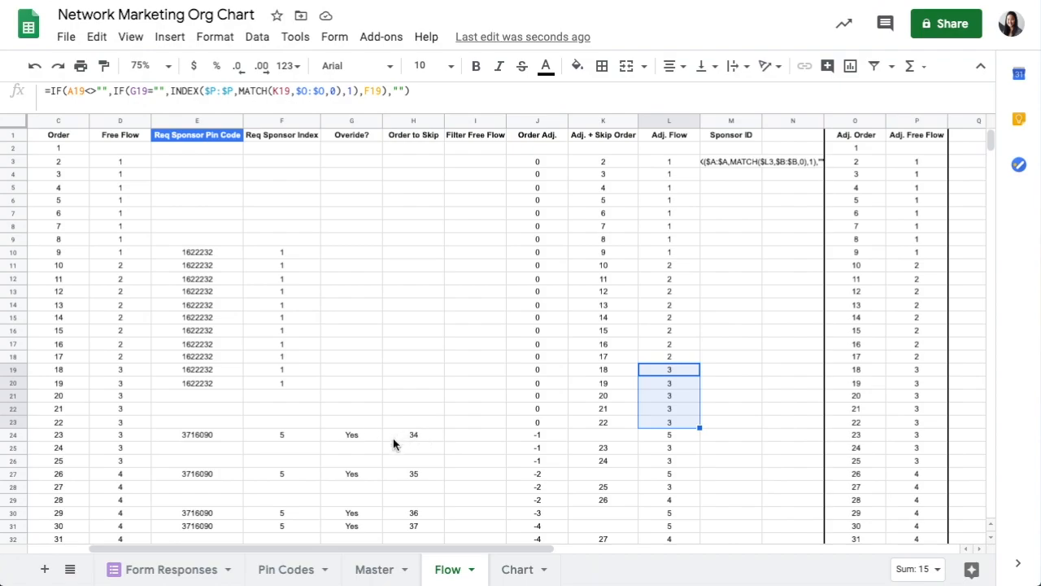
{"action": "left_click", "coordinate": [680, 436]}
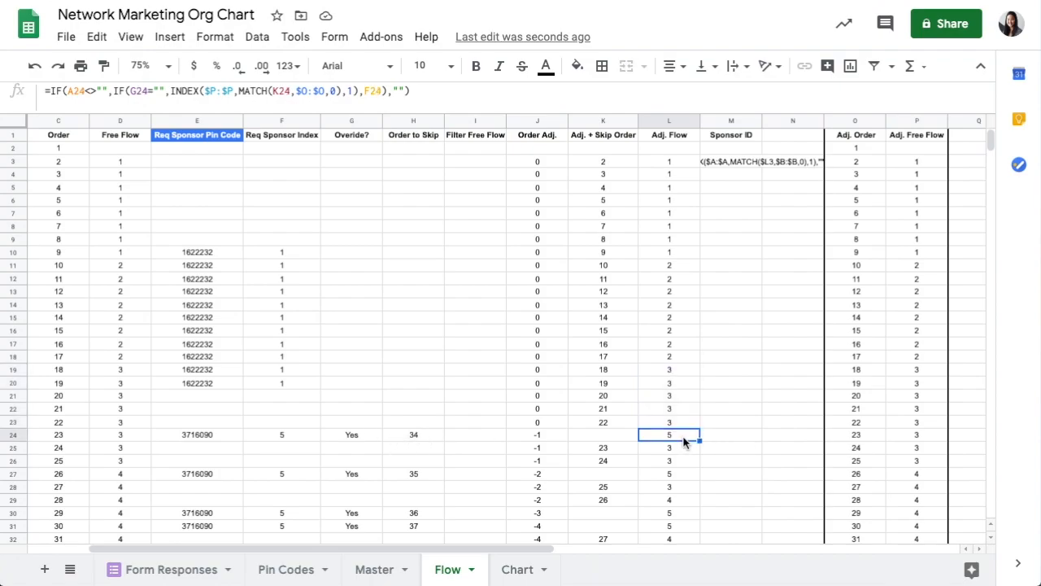
{"action": "left_click_drag", "start_coordinate": [667, 449], "coordinate": [673, 464]}
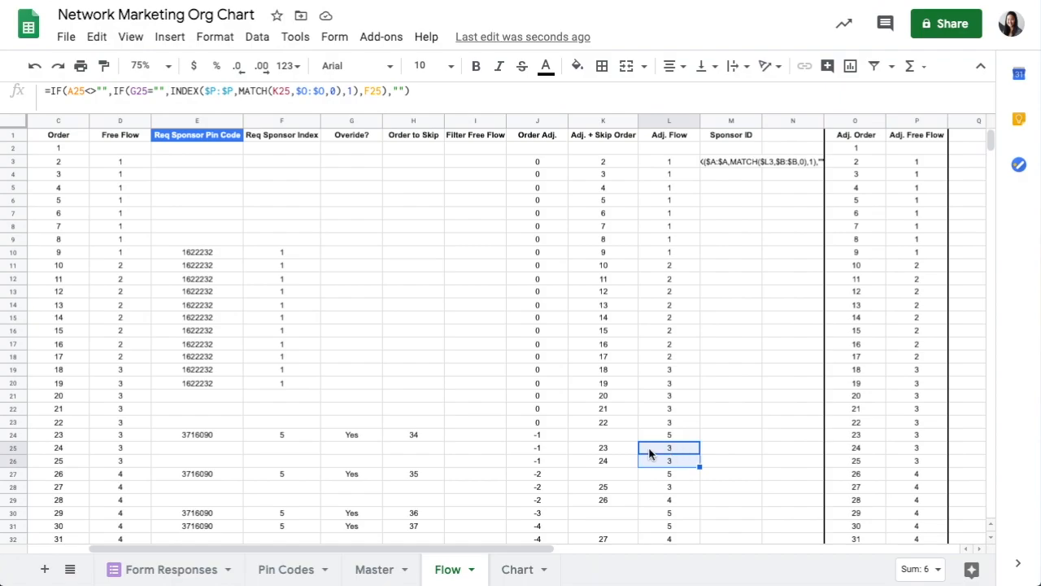
Examine the Adj. Flow values row by row from L25 to L39, including override rows 27, 30 and 31 and the Filter Out rows.
{"action": "left_click", "coordinate": [675, 447]}
{"action": "left_click", "coordinate": [689, 463]}
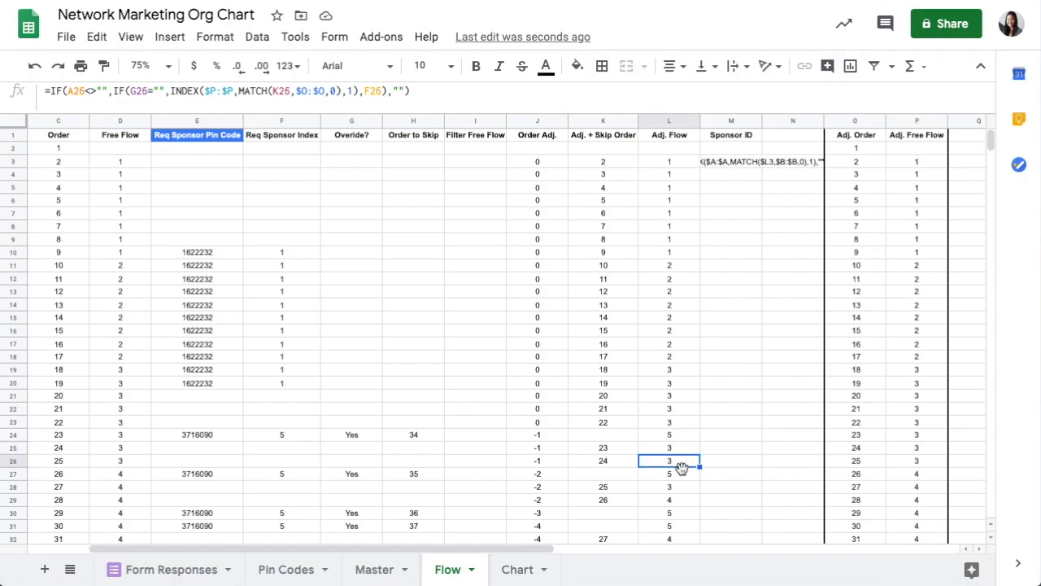
{"action": "left_click", "coordinate": [684, 472]}
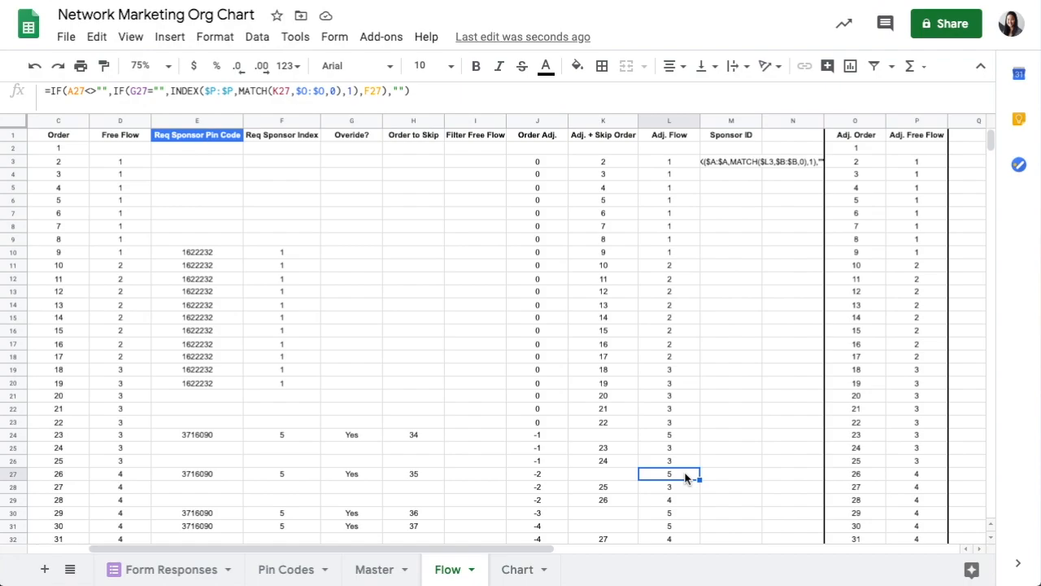
{"action": "left_click", "coordinate": [684, 489]}
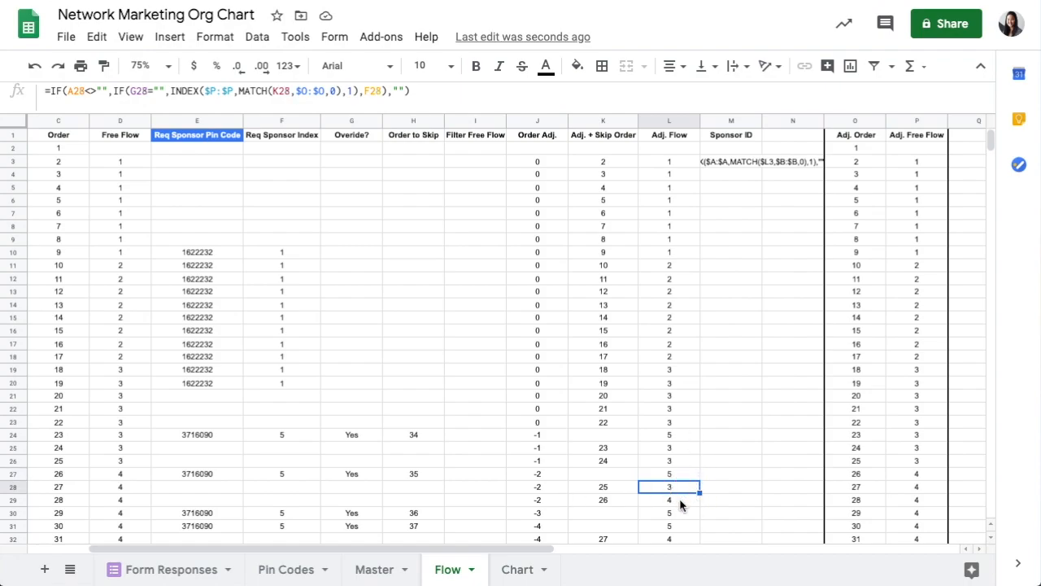
{"action": "left_click", "coordinate": [679, 497]}
{"action": "scroll", "coordinate": [708, 342], "scroll_direction": "down", "scroll_amount": 3}
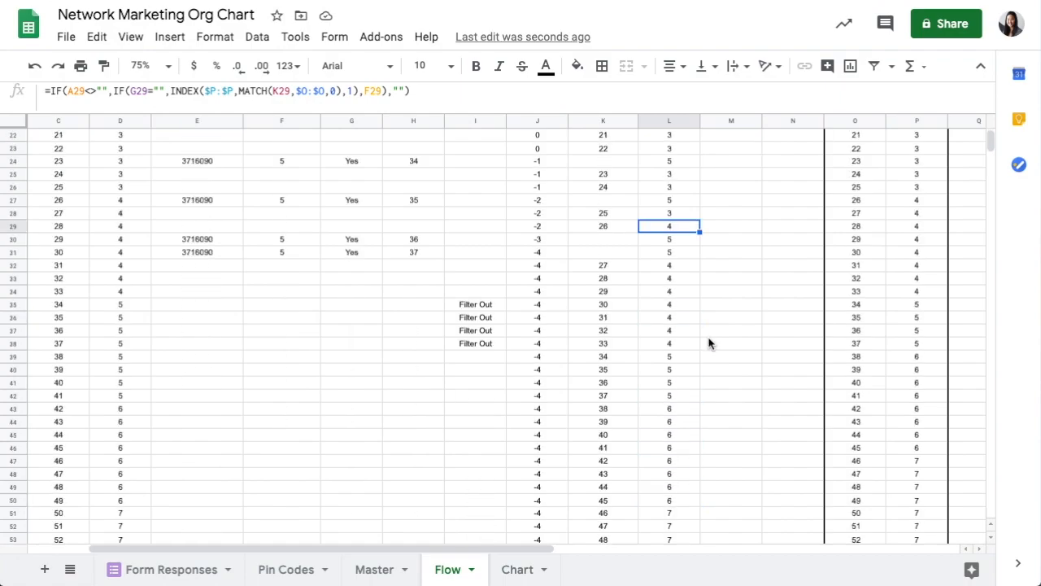
{"action": "left_click_drag", "start_coordinate": [669, 239], "coordinate": [231, 253]}
{"action": "left_click_drag", "start_coordinate": [679, 264], "coordinate": [680, 352]}
{"action": "scroll", "coordinate": [756, 320], "scroll_direction": "down", "scroll_amount": 1}
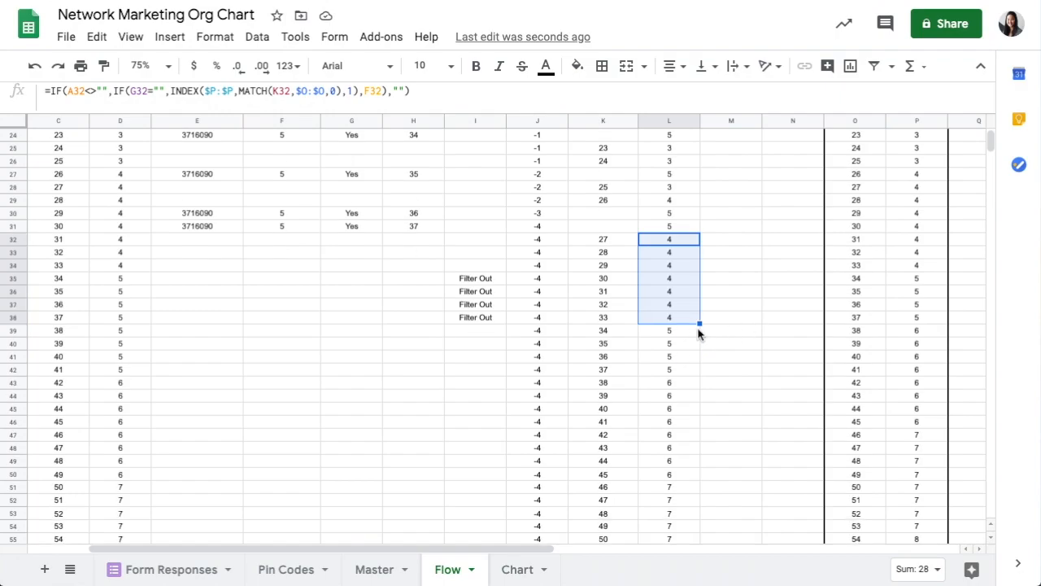
{"action": "left_click", "coordinate": [692, 334]}
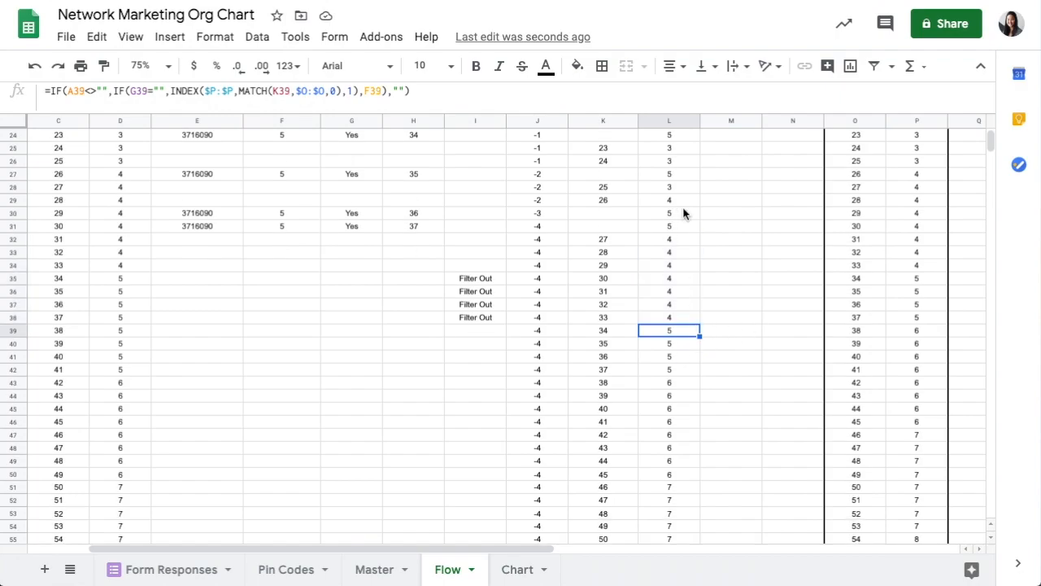
Review the Adj. Flow values in L39:L42 and the rows below, then the whole column L from its header.
{"action": "scroll", "coordinate": [690, 220], "scroll_direction": "up", "scroll_amount": 3}
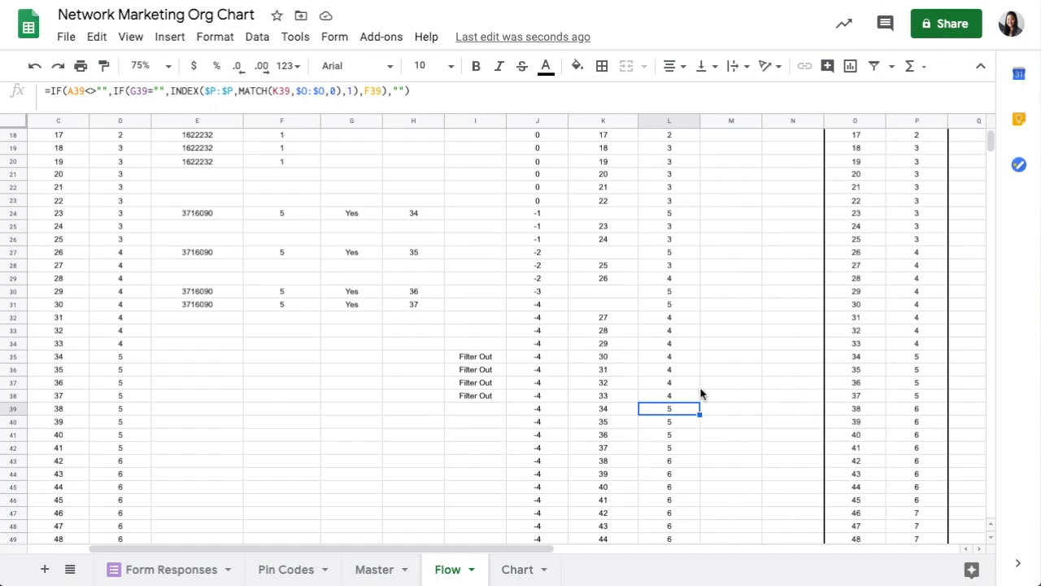
{"action": "scroll", "coordinate": [691, 397], "scroll_direction": "down", "scroll_amount": 1}
{"action": "left_click_drag", "start_coordinate": [691, 385], "coordinate": [688, 423]}
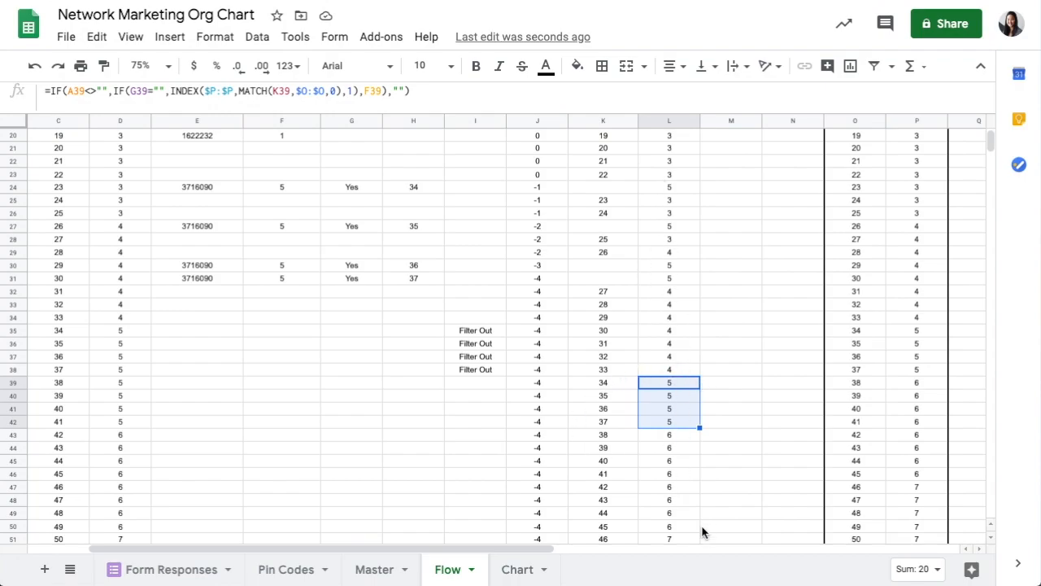
{"action": "scroll", "coordinate": [693, 252], "scroll_direction": "down", "scroll_amount": 5}
{"action": "scroll", "coordinate": [669, 244], "scroll_direction": "down", "scroll_amount": 9}
{"action": "scroll", "coordinate": [683, 301], "scroll_direction": "up", "scroll_amount": 18}
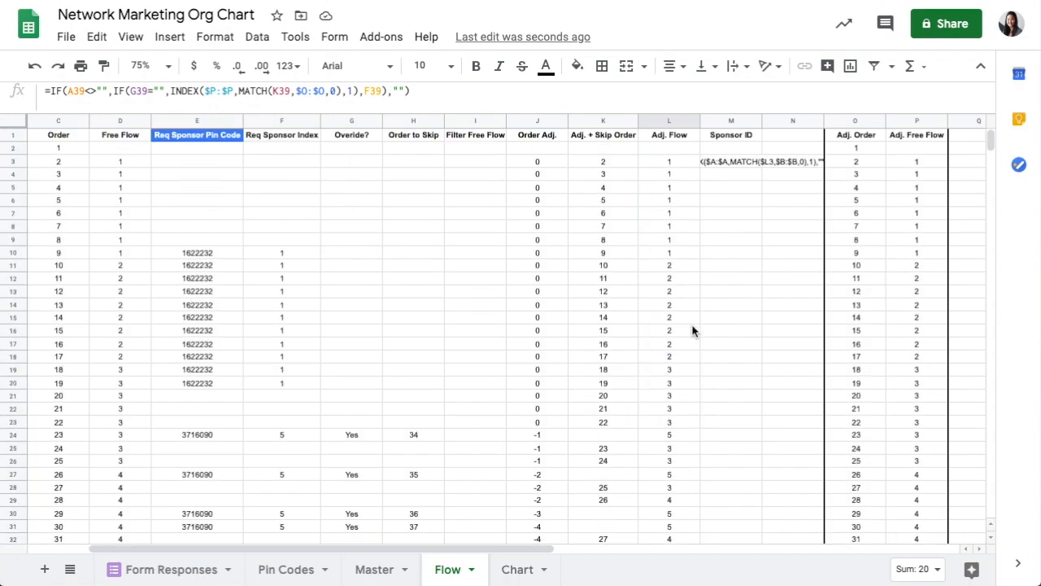
{"action": "left_click", "coordinate": [688, 134]}
{"action": "left_click", "coordinate": [678, 120]}
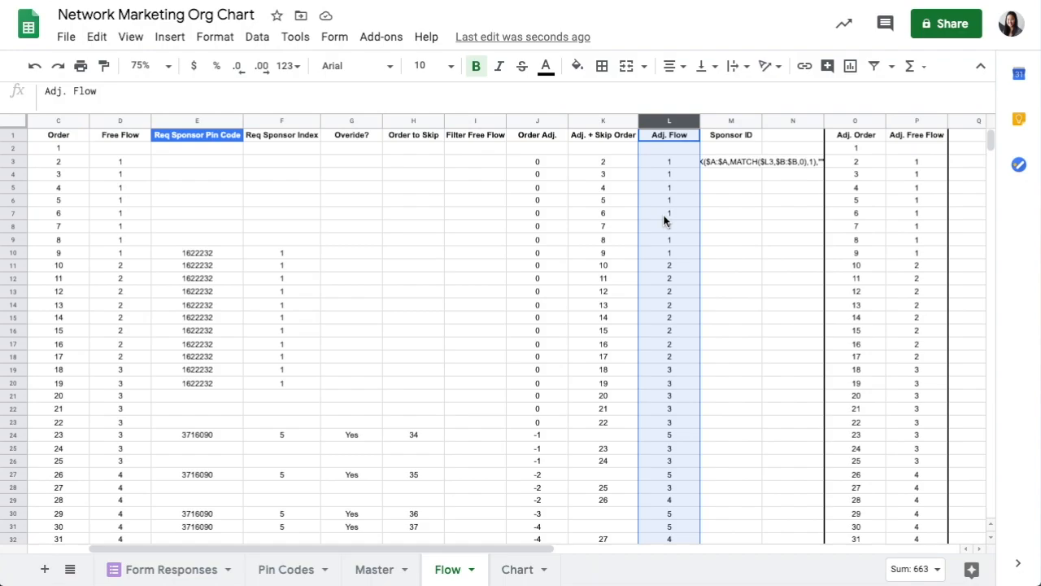
{"action": "left_click", "coordinate": [663, 140]}
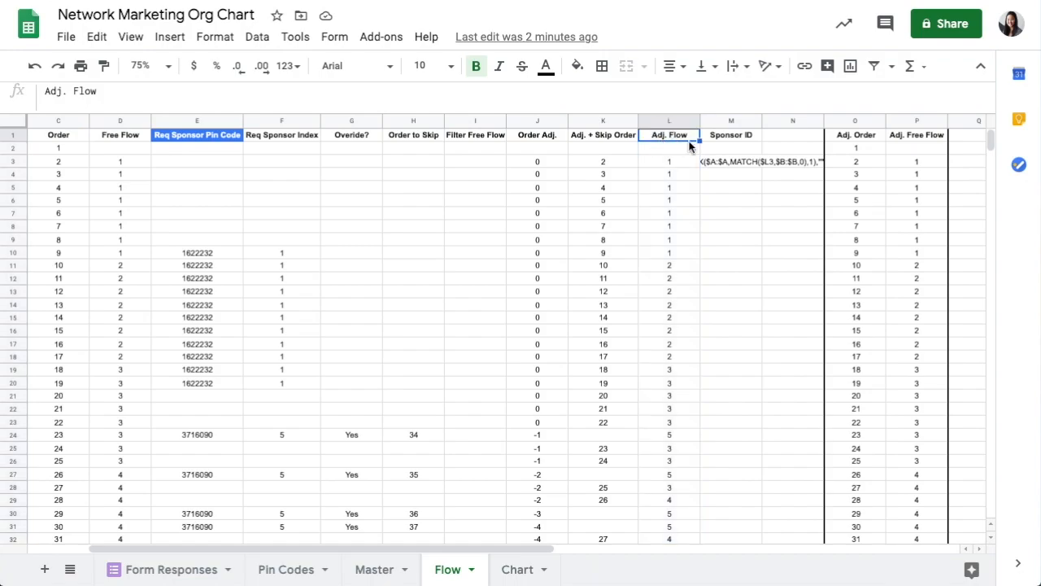
Activate the IFERROR(INDEX($A:$A,MATCH($L3,$B:$B,0),1),"") formula in M3 under Sponsor ID by removing its apostrophe, and fill it down.
{"action": "left_click", "coordinate": [744, 136]}
{"action": "left_click", "coordinate": [743, 162]}
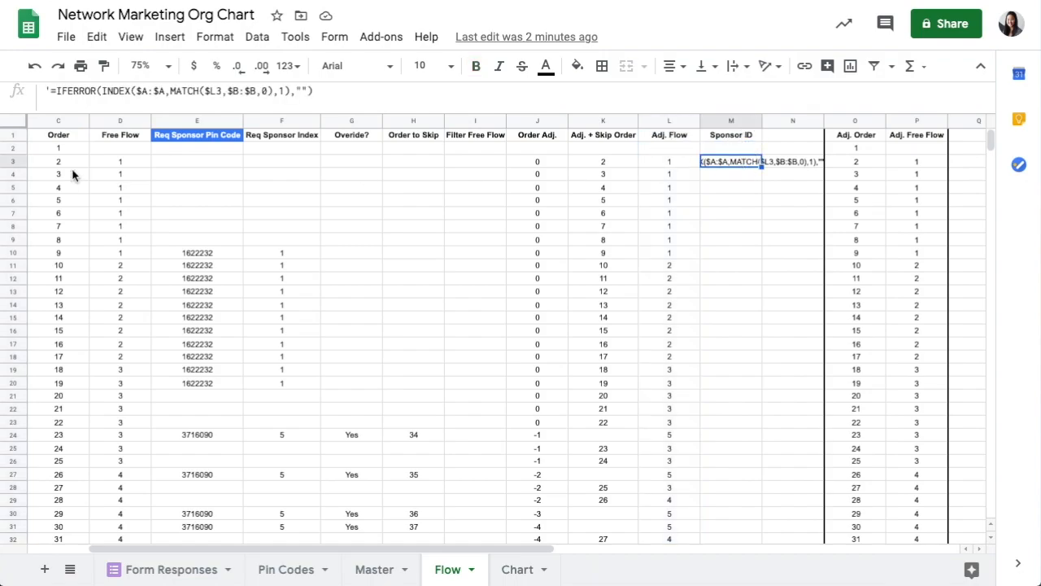
{"action": "left_click", "coordinate": [47, 90]}
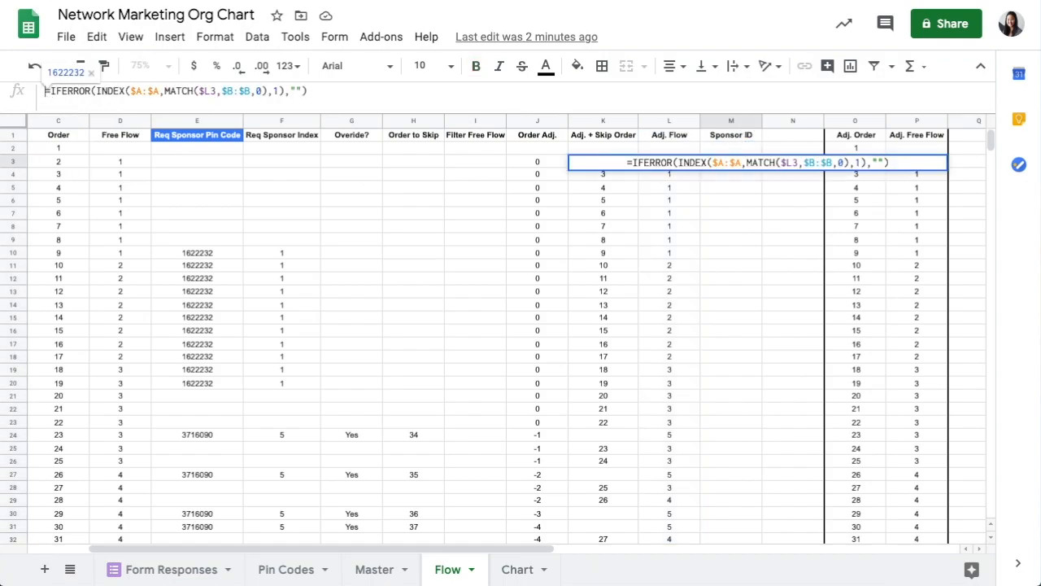
{"action": "key", "text": "Return"}
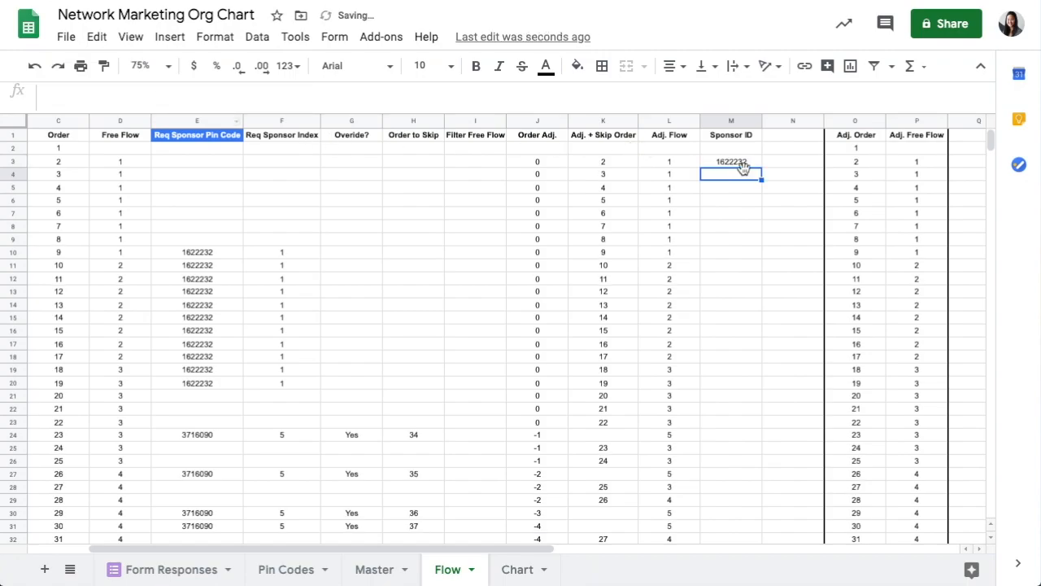
{"action": "left_click", "coordinate": [744, 164]}
{"action": "double_click", "coordinate": [762, 167]}
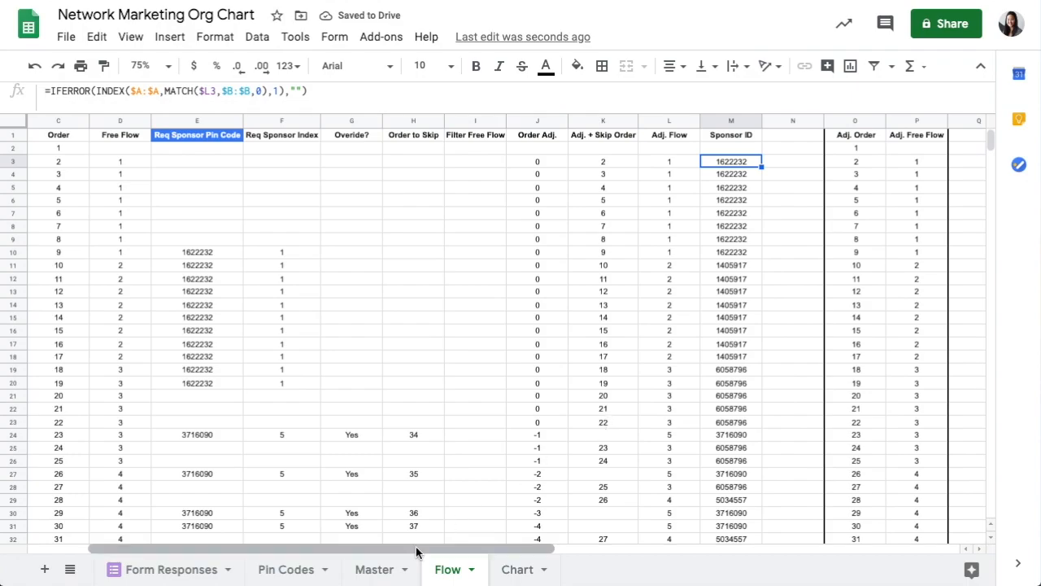
On the Master sheet, activate the Sponsor Pin Code formula in D2 that looks up Flow!$M:$M by removing its apostrophe, and fill it down.
{"action": "left_click", "coordinate": [372, 574]}
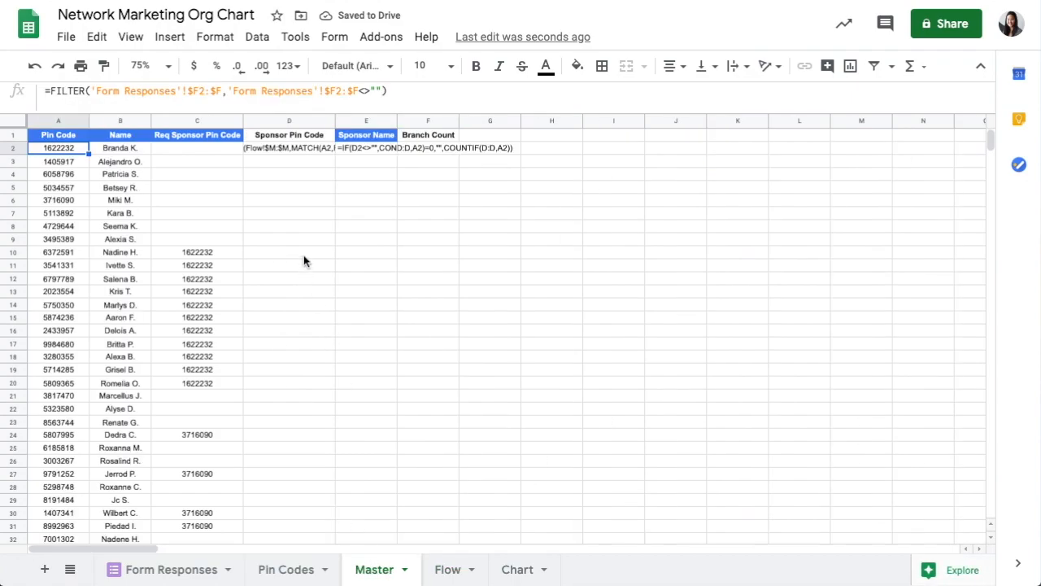
{"action": "left_click", "coordinate": [289, 138]}
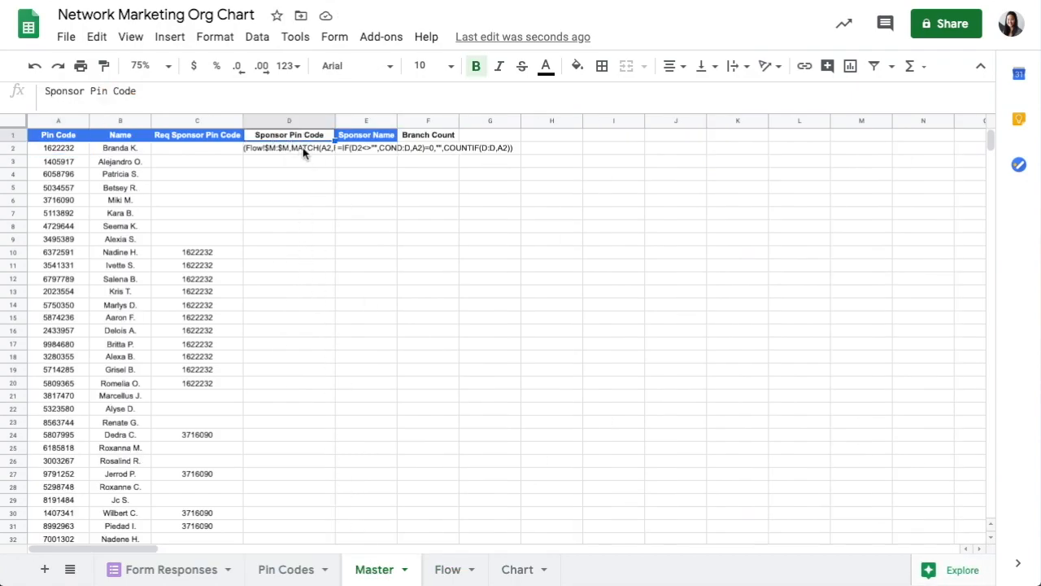
{"action": "left_click", "coordinate": [302, 147]}
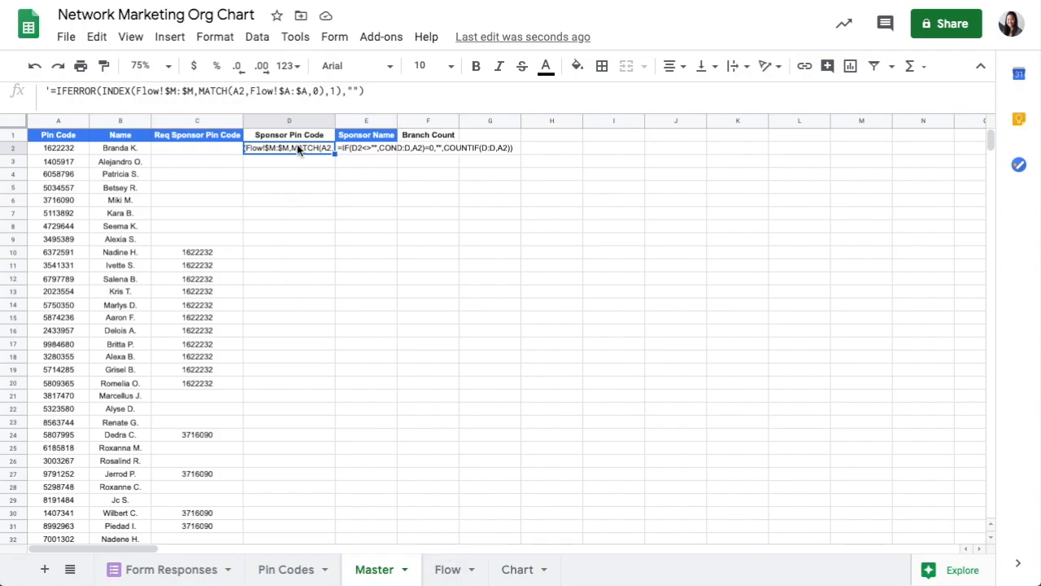
{"action": "left_click", "coordinate": [67, 149]}
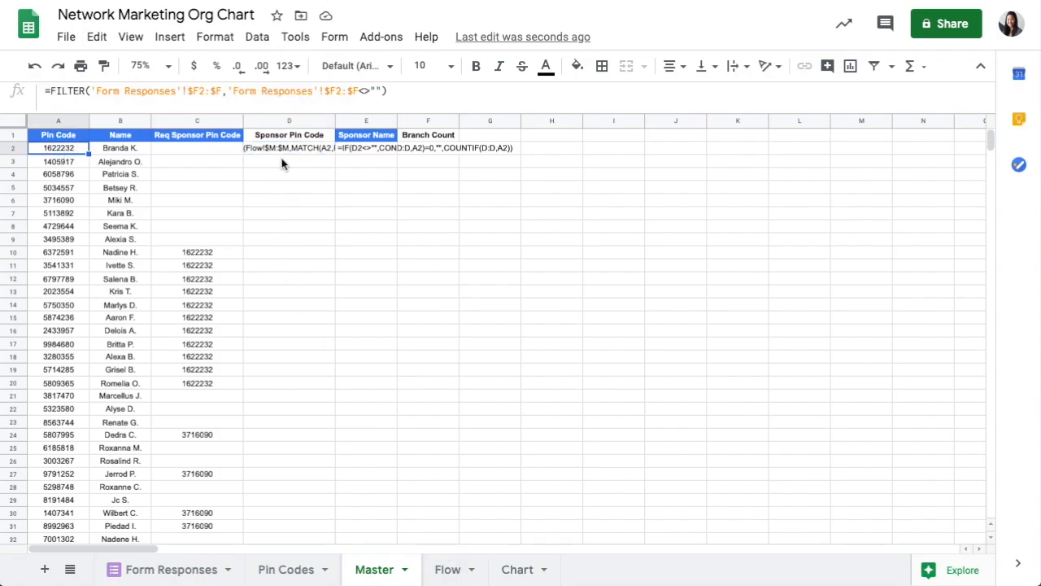
{"action": "left_click", "coordinate": [296, 147]}
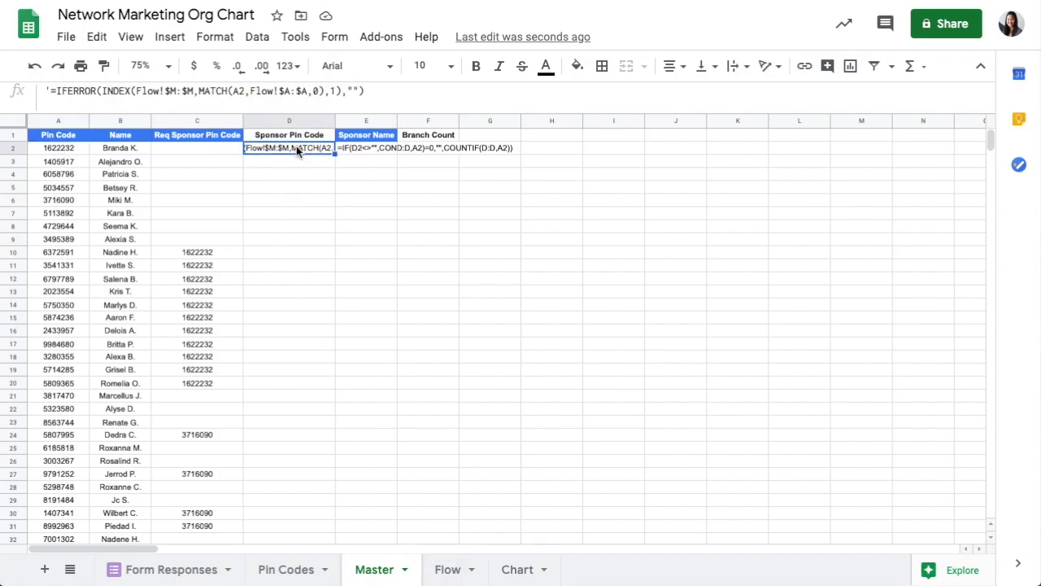
{"action": "left_click", "coordinate": [52, 91]}
{"action": "key", "text": "BackSpace"}
{"action": "key", "text": "Return"}
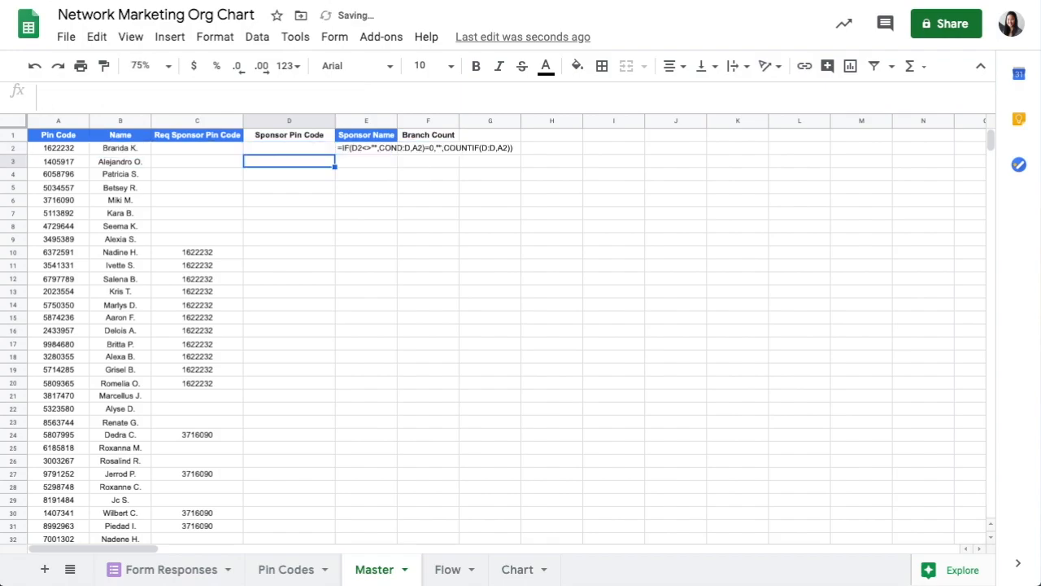
{"action": "left_click", "coordinate": [294, 149]}
{"action": "double_click", "coordinate": [334, 154]}
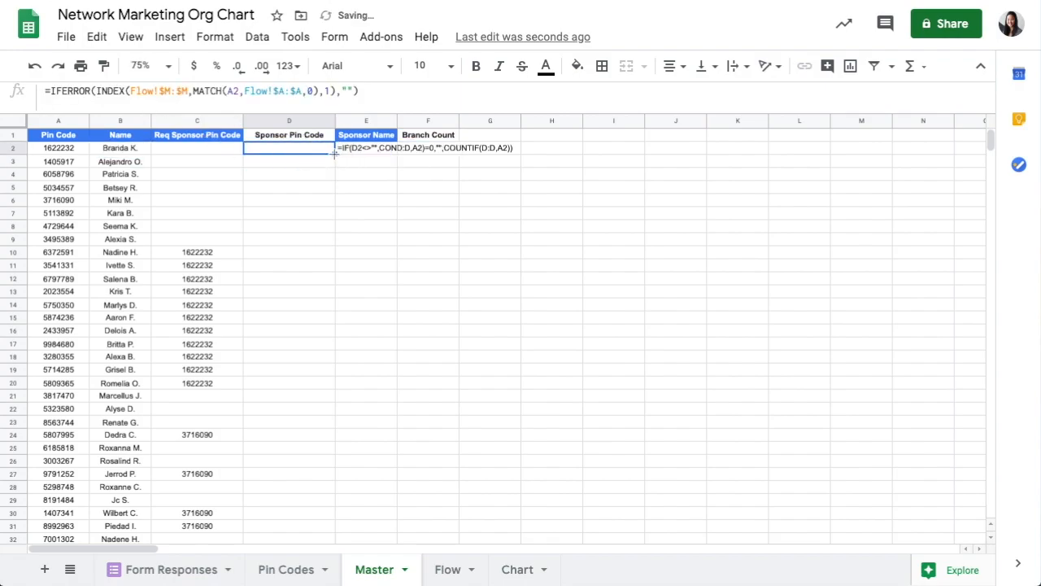
Activate the Sponsor Name formula in E2, which concatenates names from Form Responses, by removing its apostrophe, and fill it down.
{"action": "left_click", "coordinate": [374, 147]}
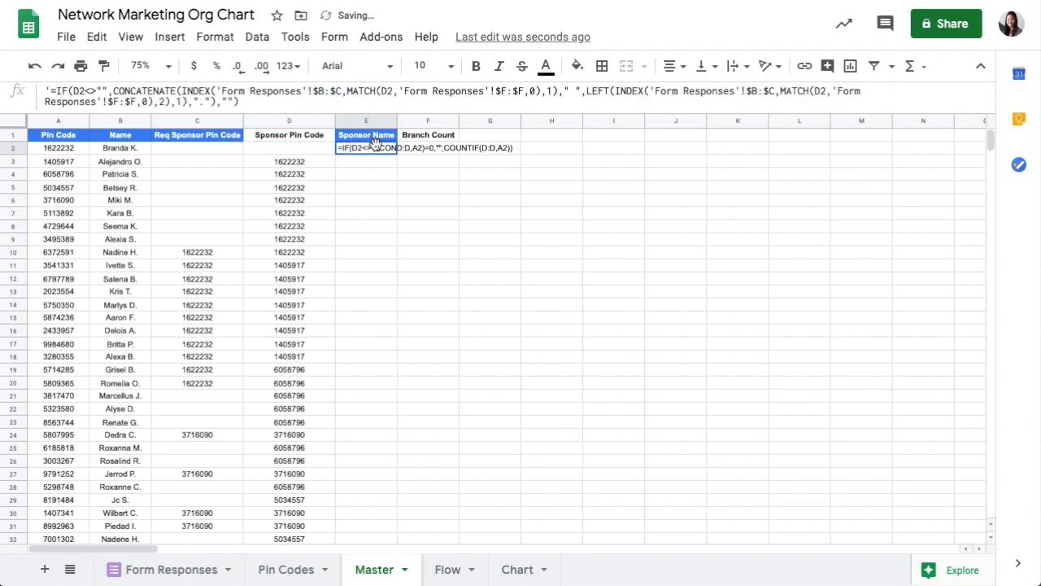
{"action": "left_click", "coordinate": [102, 94]}
{"action": "key", "text": "BackSpace"}
{"action": "key", "text": "Return"}
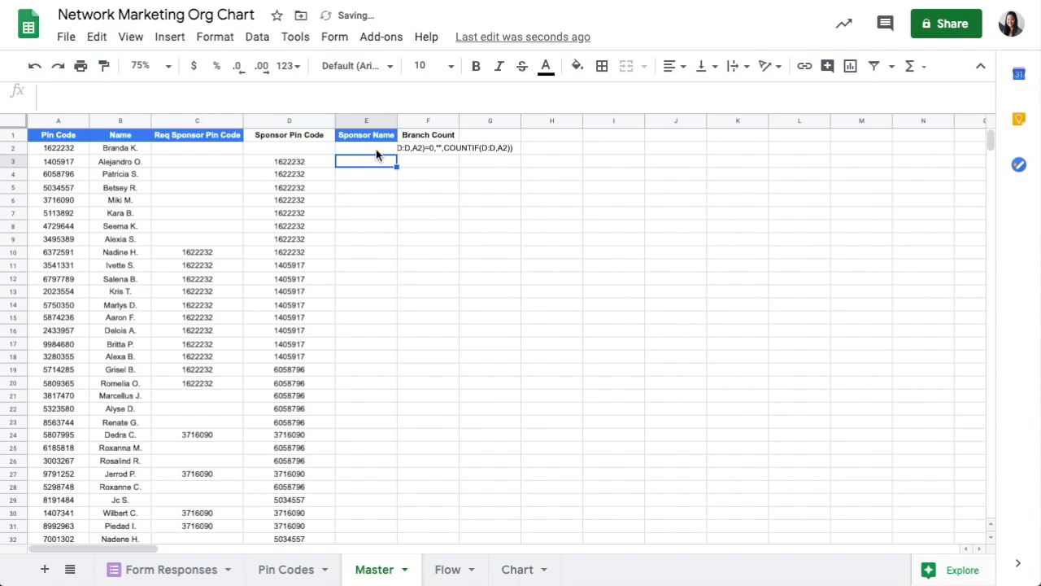
{"action": "left_click", "coordinate": [375, 149]}
{"action": "double_click", "coordinate": [397, 154]}
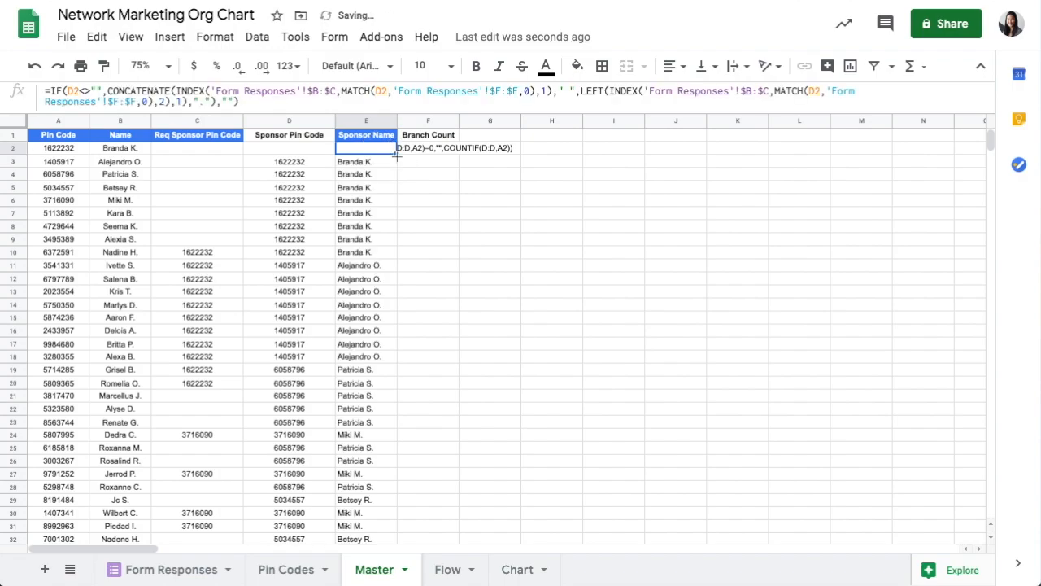
Compare the sponsor names in E3:E31 with the members' names and the requested sponsor pin codes, including rows 24, 27 and 30.
{"action": "left_click", "coordinate": [135, 152]}
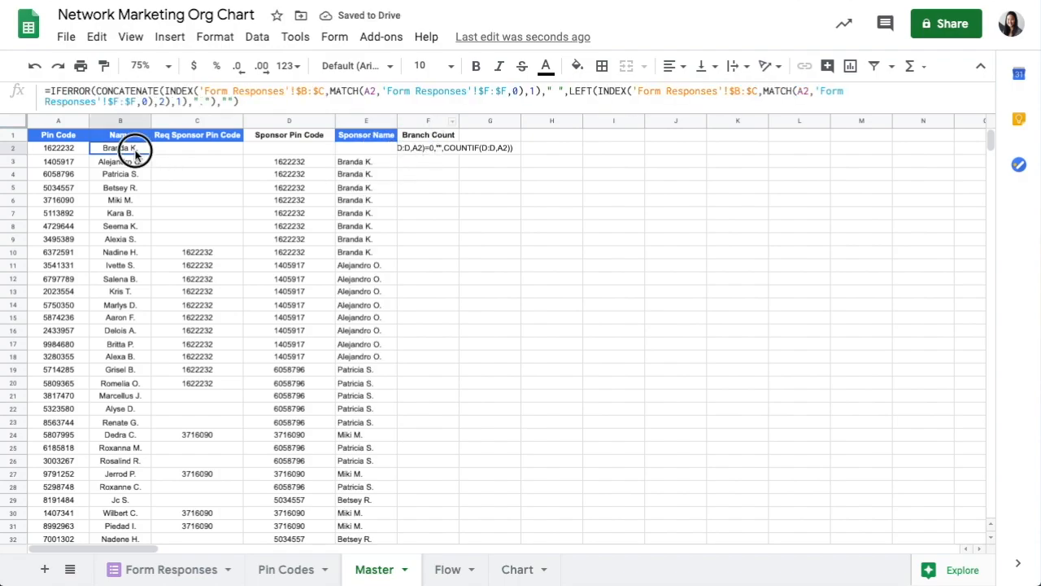
{"action": "left_click_drag", "start_coordinate": [387, 161], "coordinate": [389, 358]}
{"action": "scroll", "coordinate": [389, 358], "scroll_direction": "down", "scroll_amount": 1}
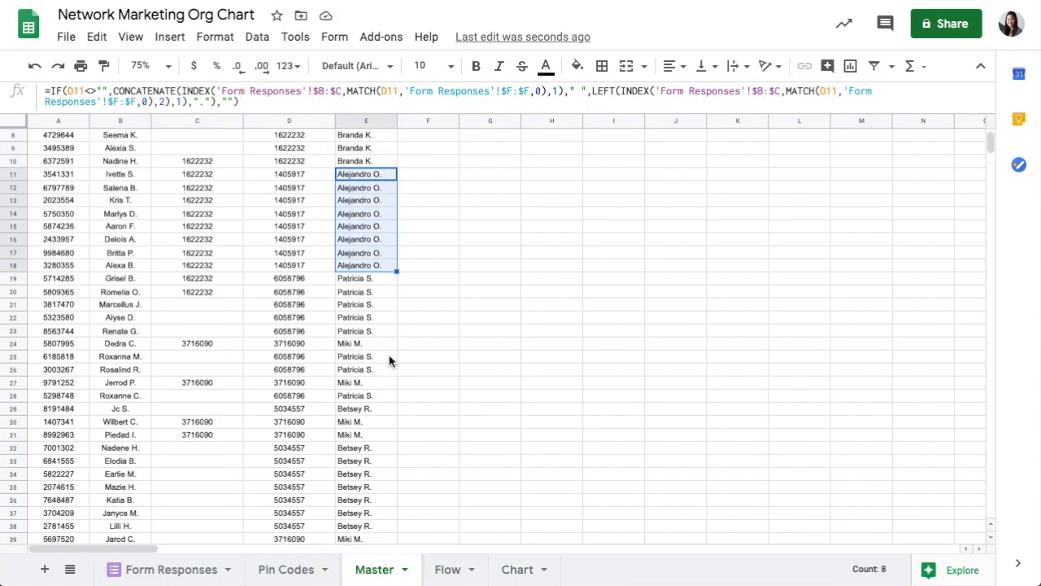
{"action": "left_click_drag", "start_coordinate": [383, 279], "coordinate": [381, 330]}
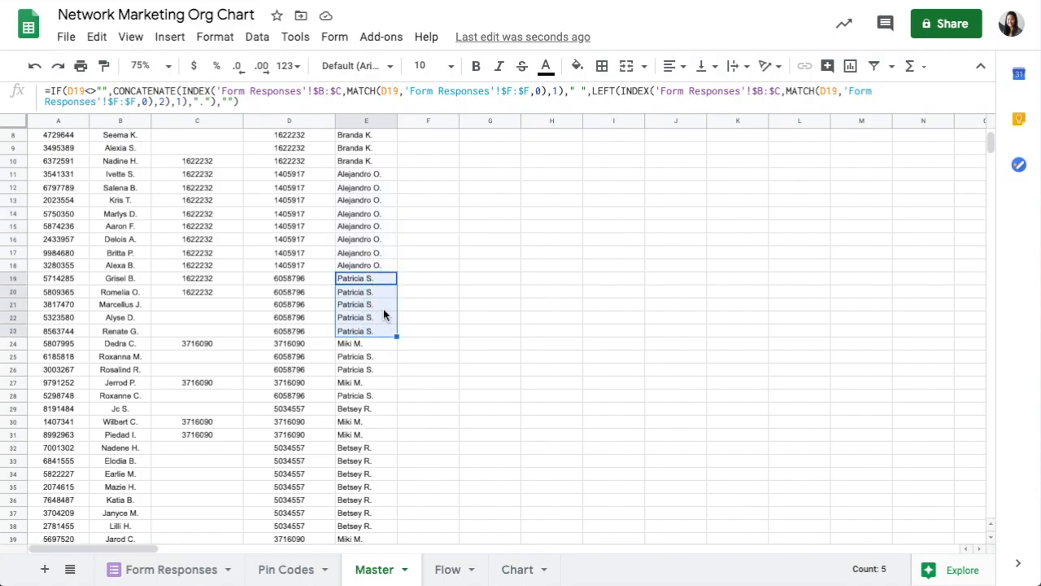
{"action": "left_click", "coordinate": [381, 347]}
{"action": "left_click", "coordinate": [221, 353]}
{"action": "left_click", "coordinate": [391, 345]}
{"action": "left_click", "coordinate": [218, 387]}
{"action": "left_click", "coordinate": [356, 384]}
{"action": "left_click", "coordinate": [216, 428]}
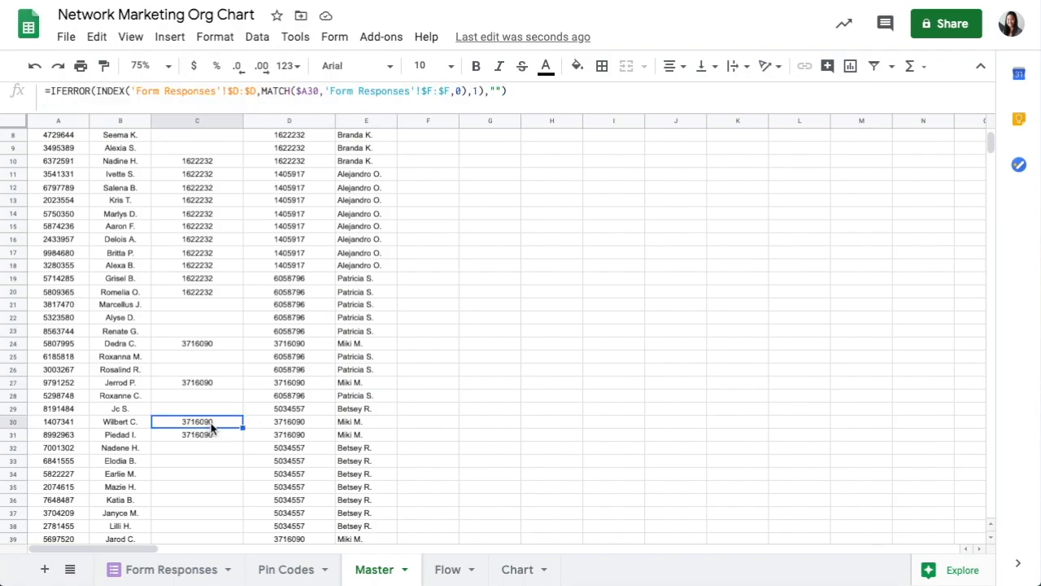
{"action": "left_click", "coordinate": [377, 397]}
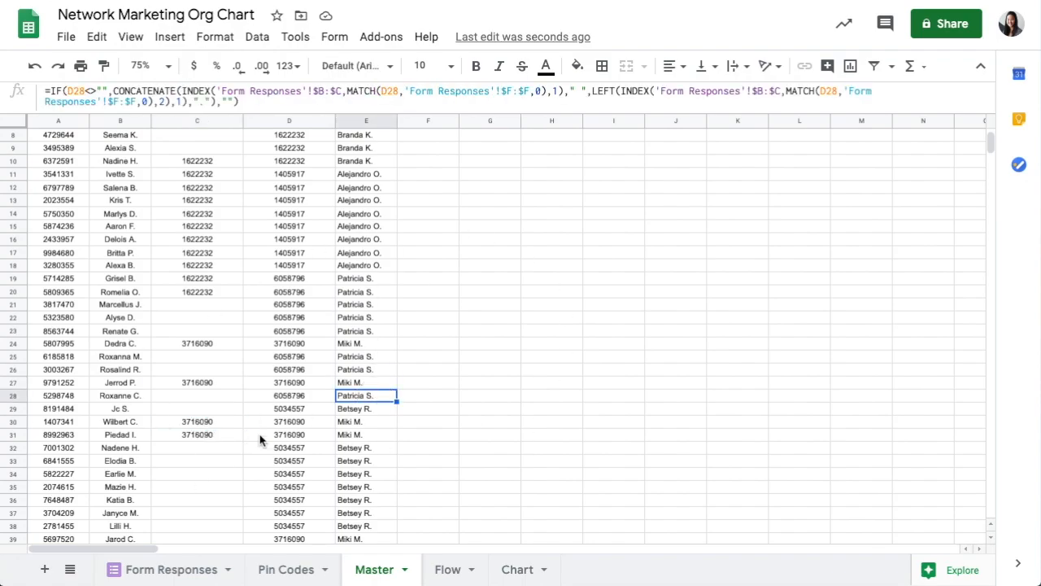
Review the sponsor names in E39:E42 and the rows further down the Master sheet.
{"action": "scroll", "coordinate": [476, 350], "scroll_direction": "down", "scroll_amount": 3}
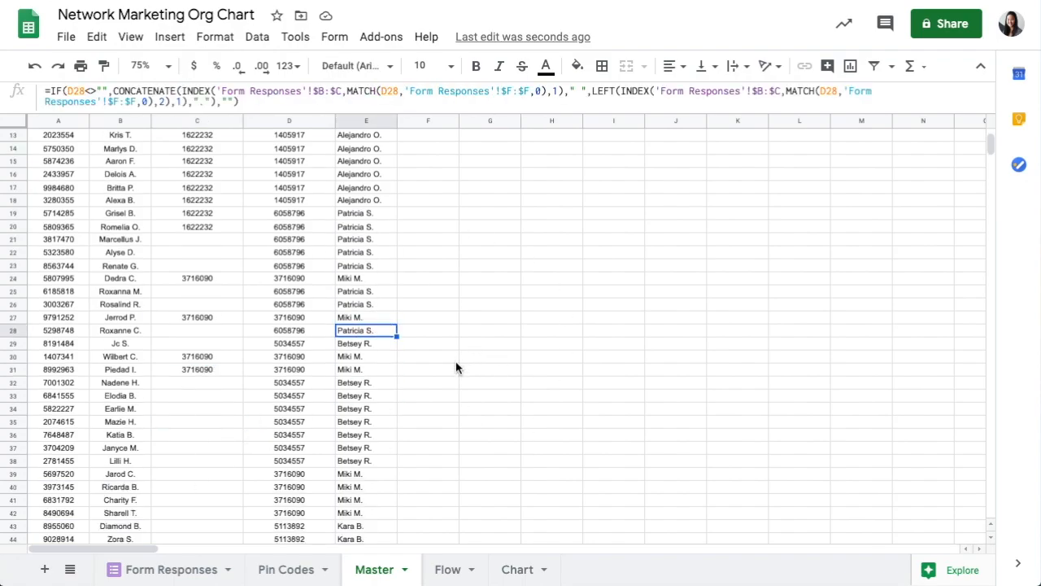
{"action": "left_click_drag", "start_coordinate": [370, 409], "coordinate": [370, 444]}
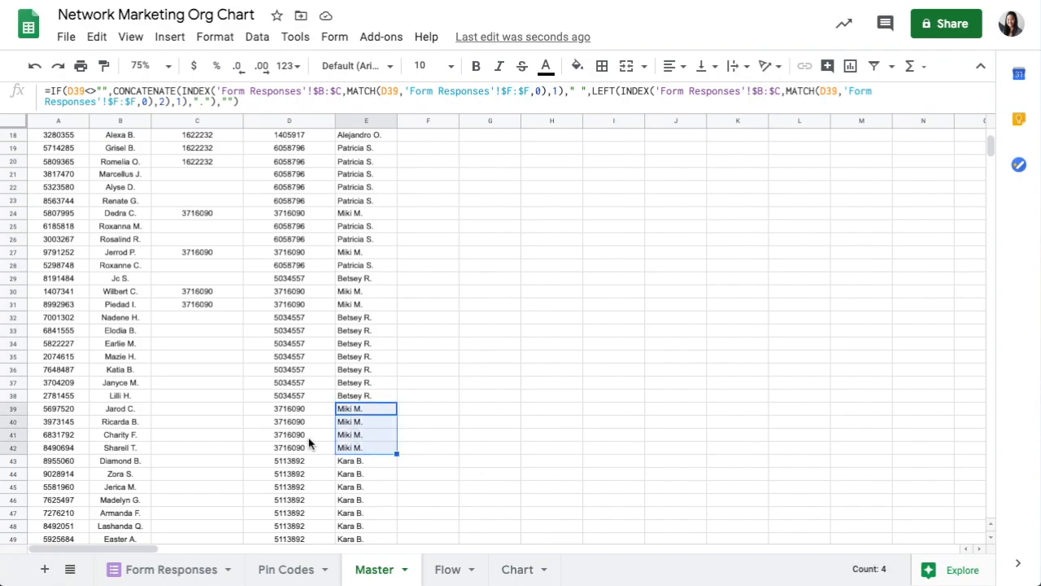
{"action": "scroll", "coordinate": [298, 443], "scroll_direction": "down", "scroll_amount": 10}
{"action": "scroll", "coordinate": [298, 445], "scroll_direction": "up", "scroll_amount": 8}
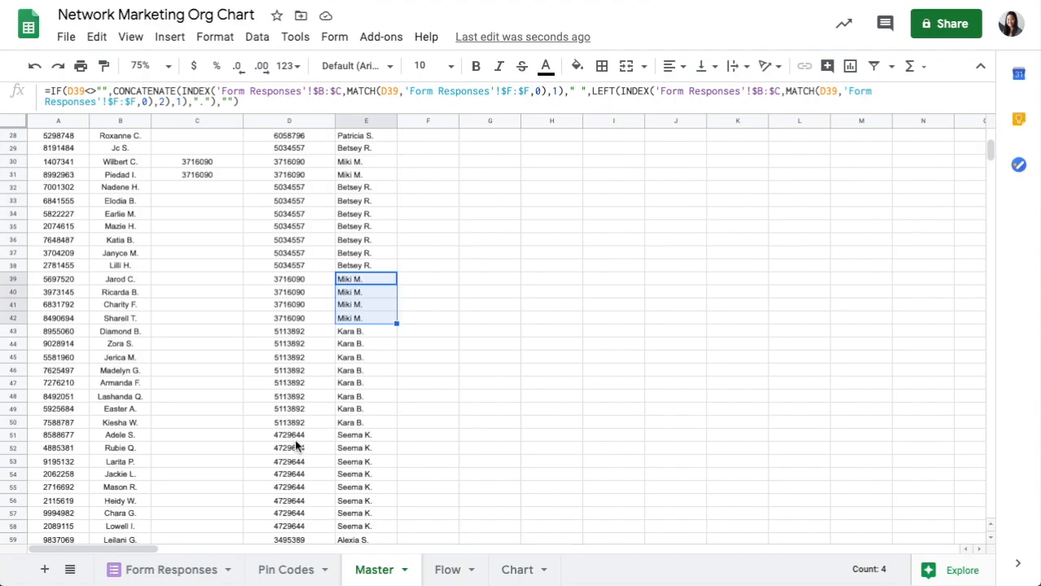
{"action": "scroll", "coordinate": [528, 365], "scroll_direction": "up", "scroll_amount": 7}
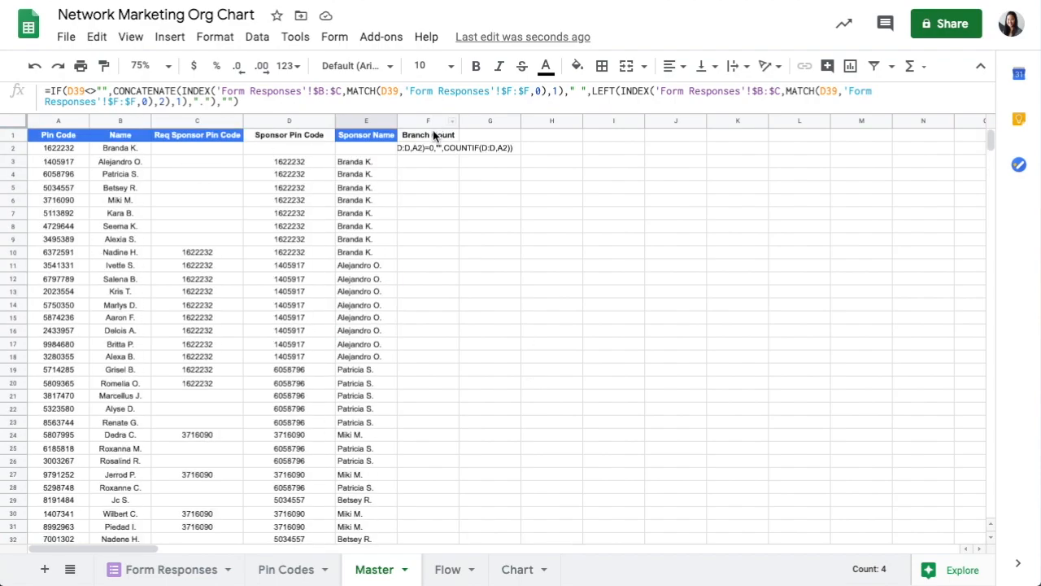
Activate the =IF(COUNTIF(D:D,A2)=0,"",COUNTIF(D:D,A2)) formula in F2 under Branch Count by removing its apostrophe, and fill it down.
{"action": "left_click", "coordinate": [425, 148]}
{"action": "left_click", "coordinate": [47, 90]}
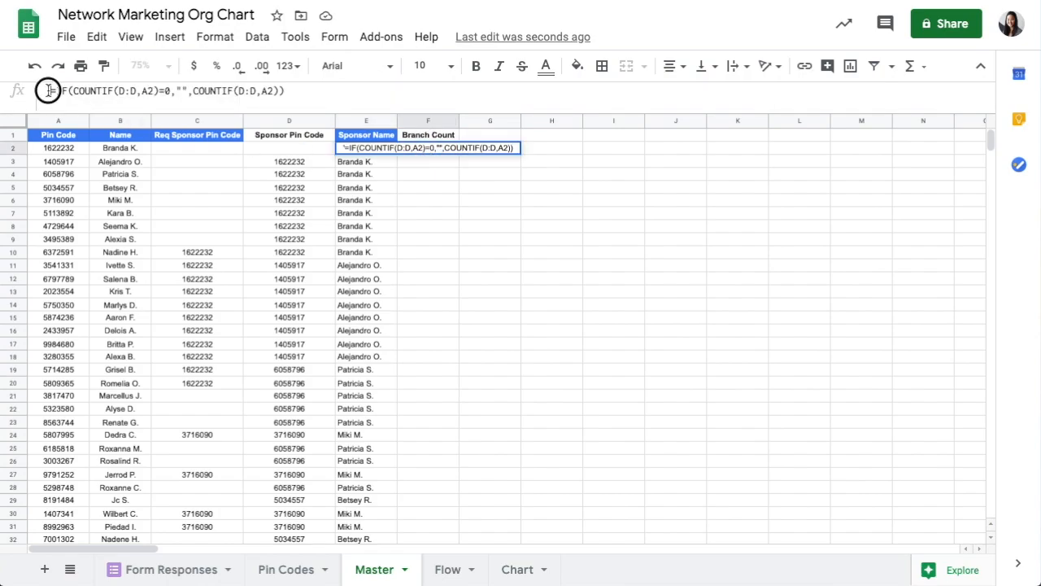
{"action": "key", "text": "BackSpace"}
{"action": "key", "text": "Return"}
{"action": "left_click", "coordinate": [435, 146]}
{"action": "double_click", "coordinate": [440, 144]}
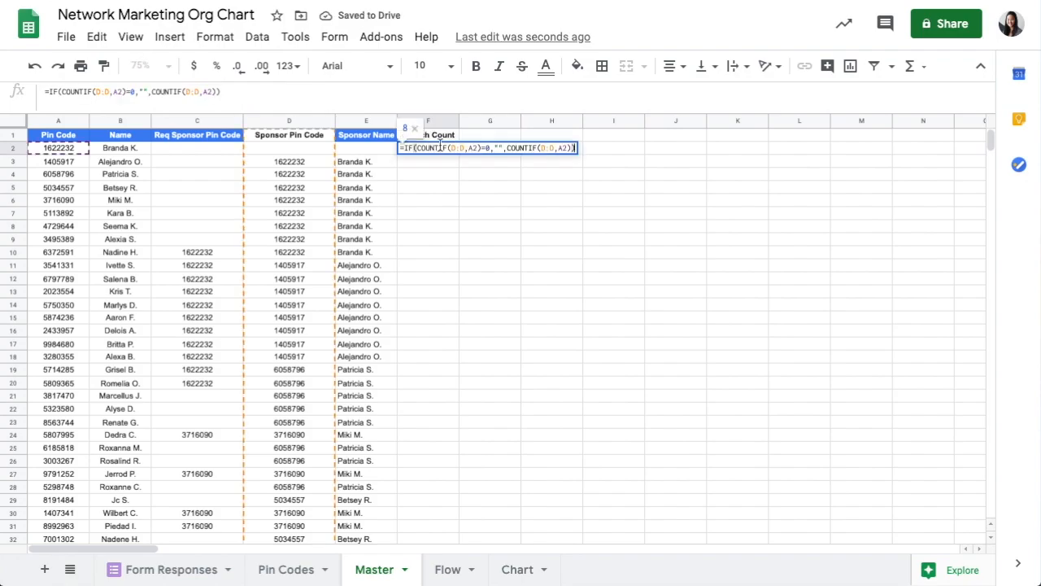
{"action": "key", "text": "Escape"}
{"action": "double_click", "coordinate": [458, 153]}
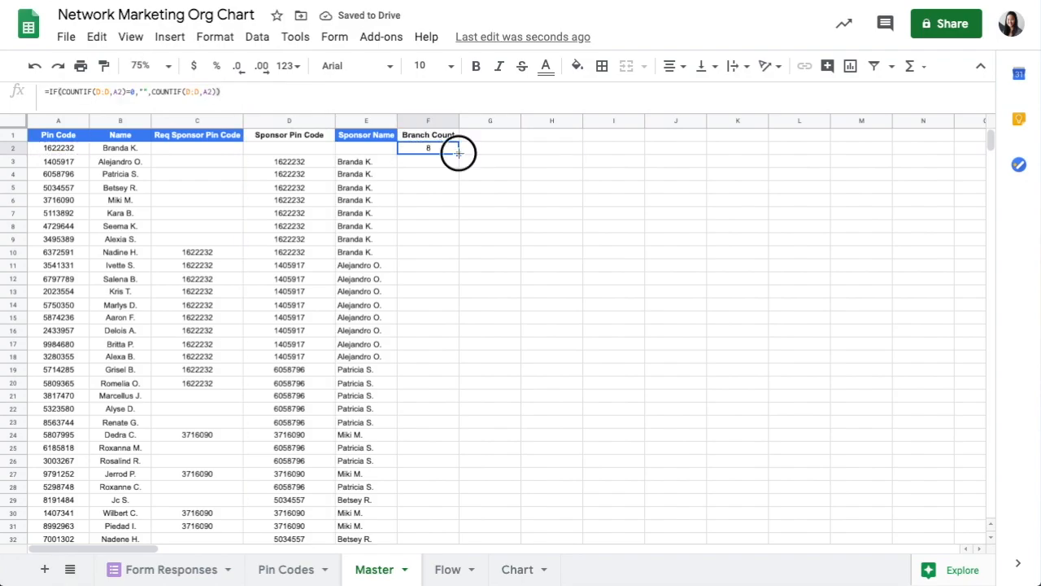
Inspect the Branch Count formula in F14 and the cells it references, plus the Branch Count and Pin Code headers.
{"action": "left_click", "coordinate": [442, 307]}
{"action": "double_click", "coordinate": [439, 306]}
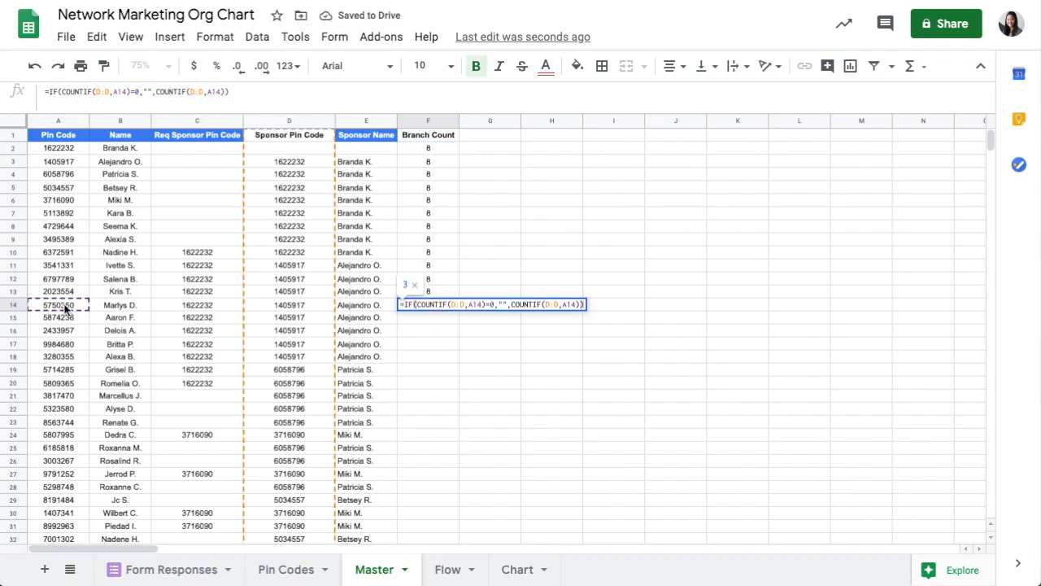
{"action": "key", "text": "Escape"}
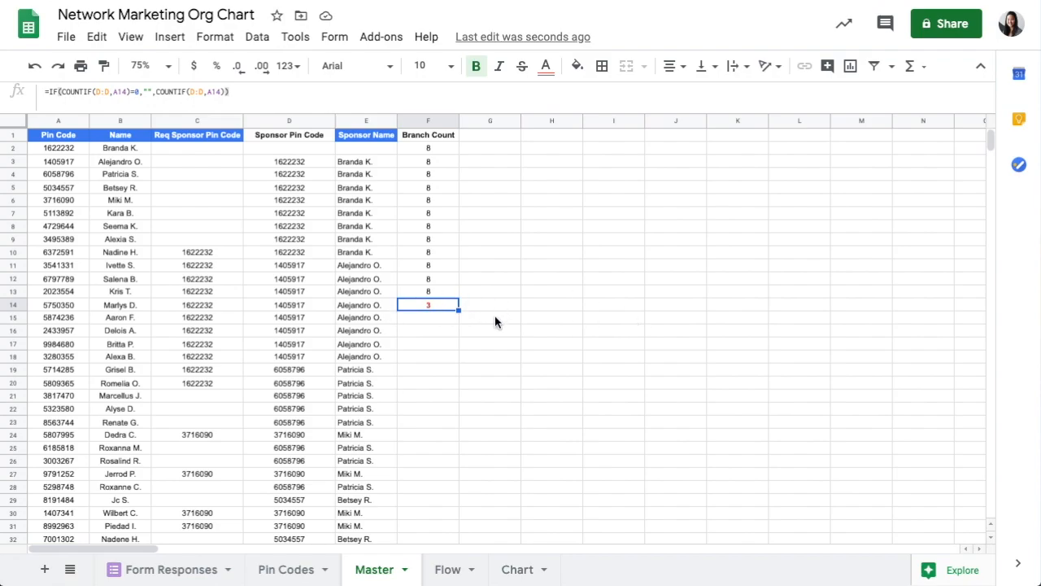
{"action": "left_click", "coordinate": [435, 137]}
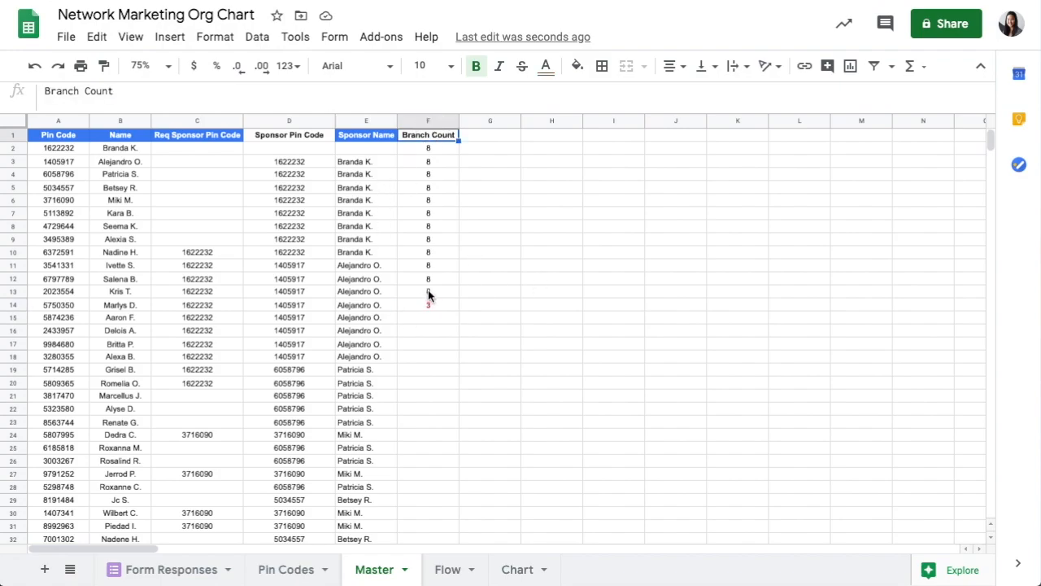
{"action": "left_click", "coordinate": [64, 138]}
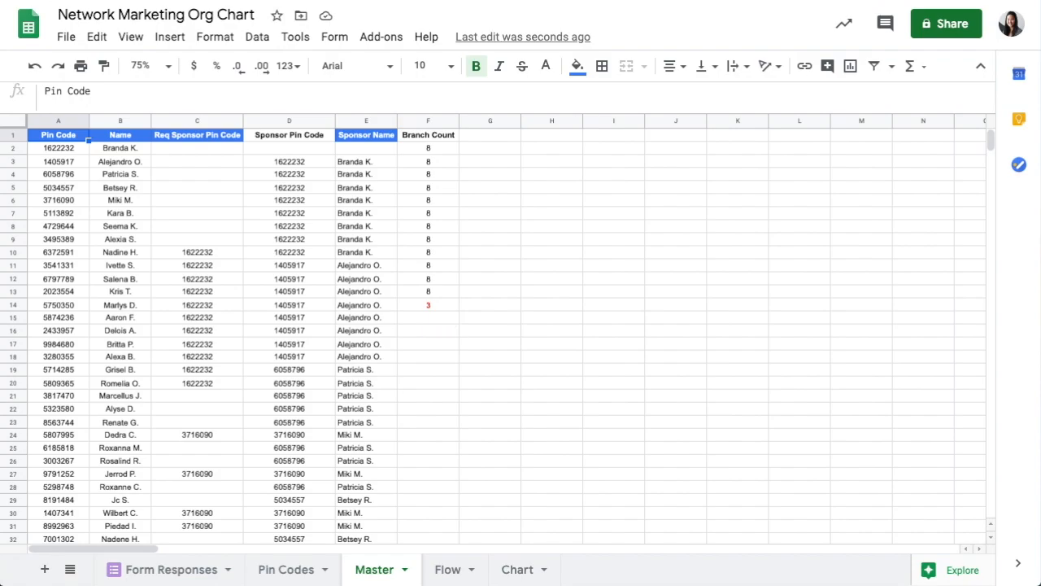
On the Chart sheet, examine the pin code input cell F6 and the yellow, orange, purple and green boxes of the org chart.
{"action": "left_click", "coordinate": [523, 569]}
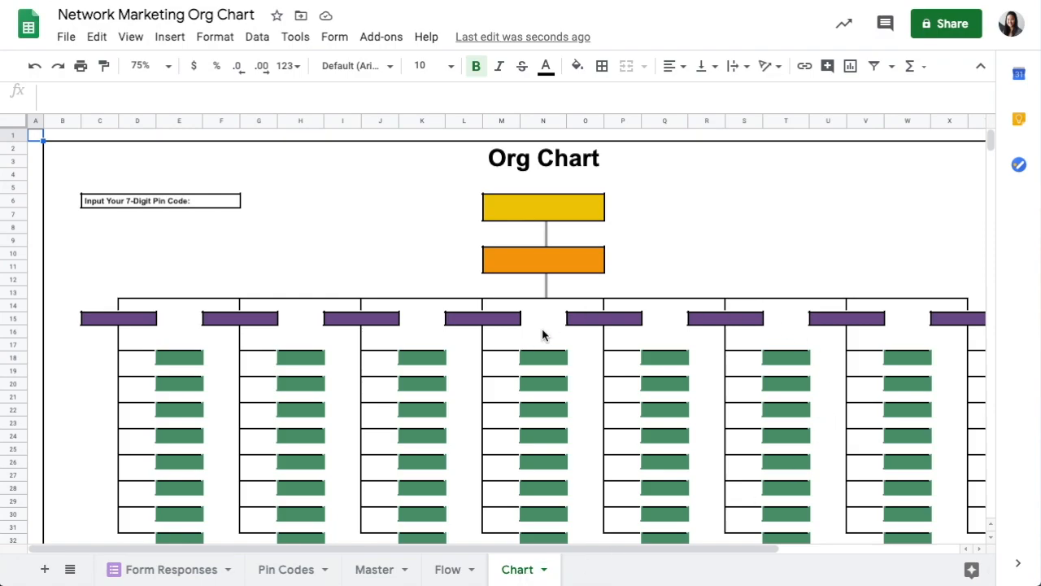
{"action": "scroll", "coordinate": [800, 346], "scroll_direction": "down", "scroll_amount": 1}
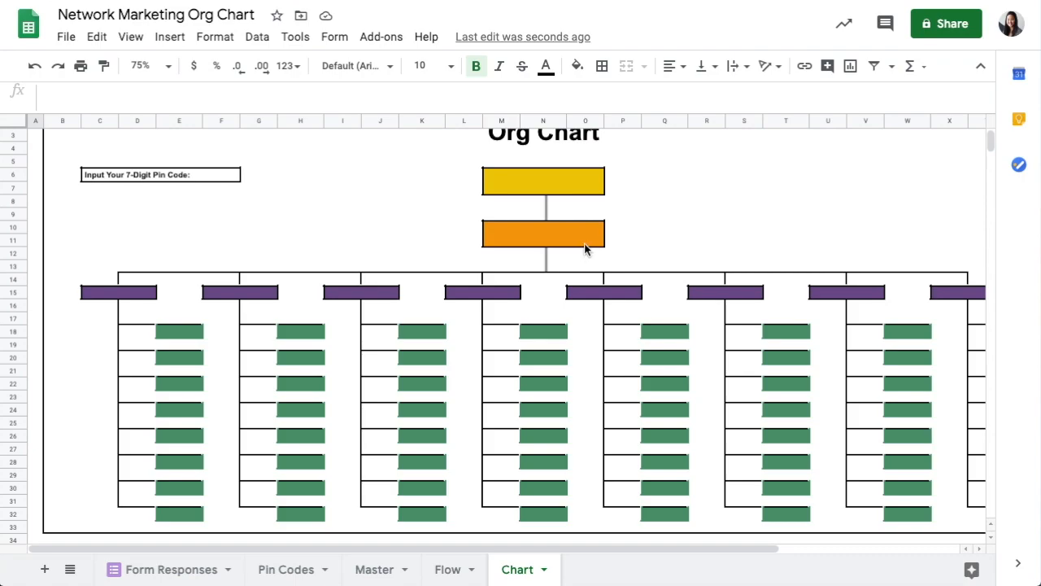
{"action": "left_click", "coordinate": [235, 176]}
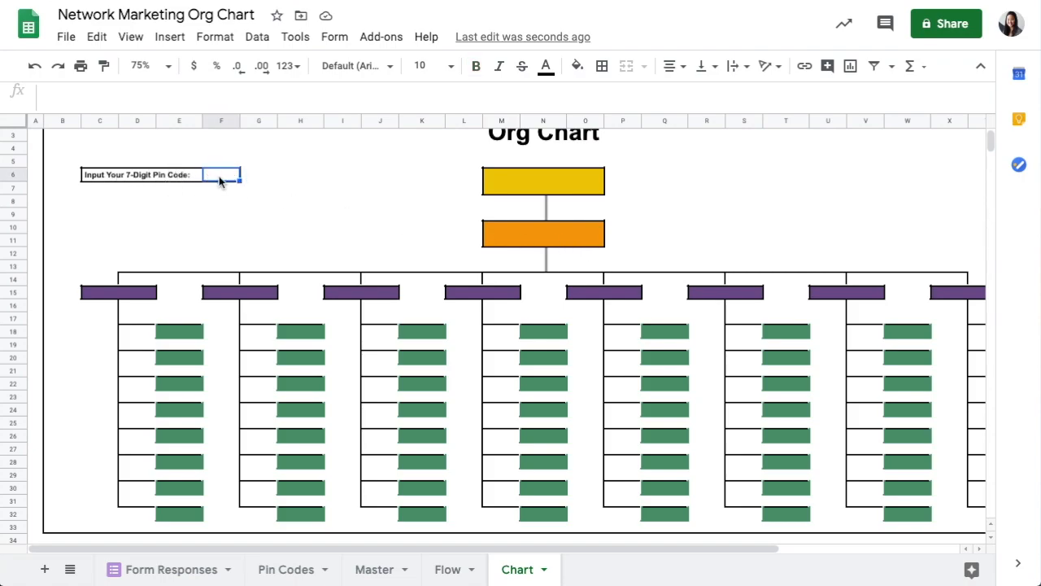
{"action": "left_click", "coordinate": [554, 233]}
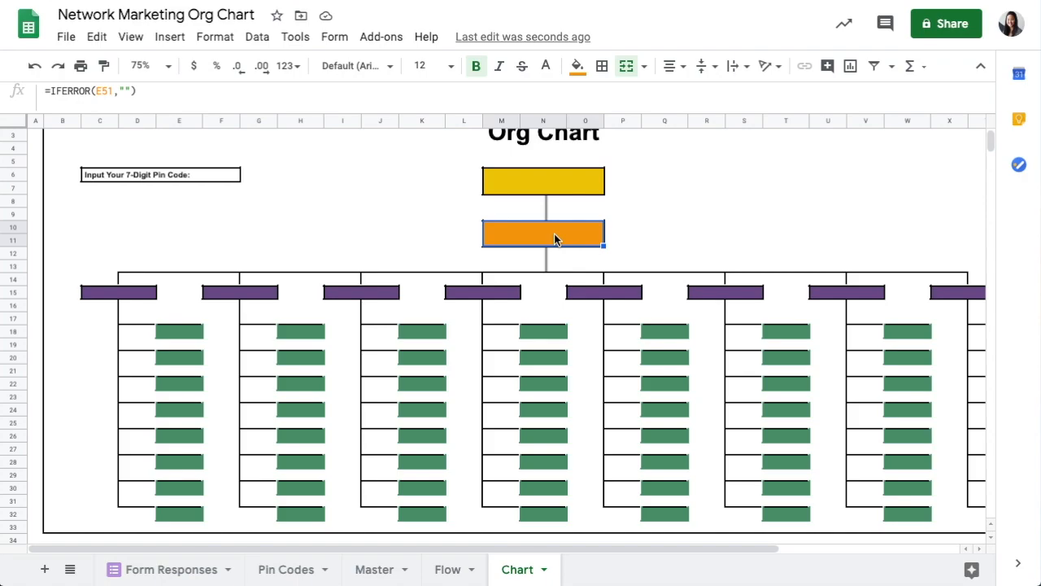
{"action": "left_click", "coordinate": [565, 182]}
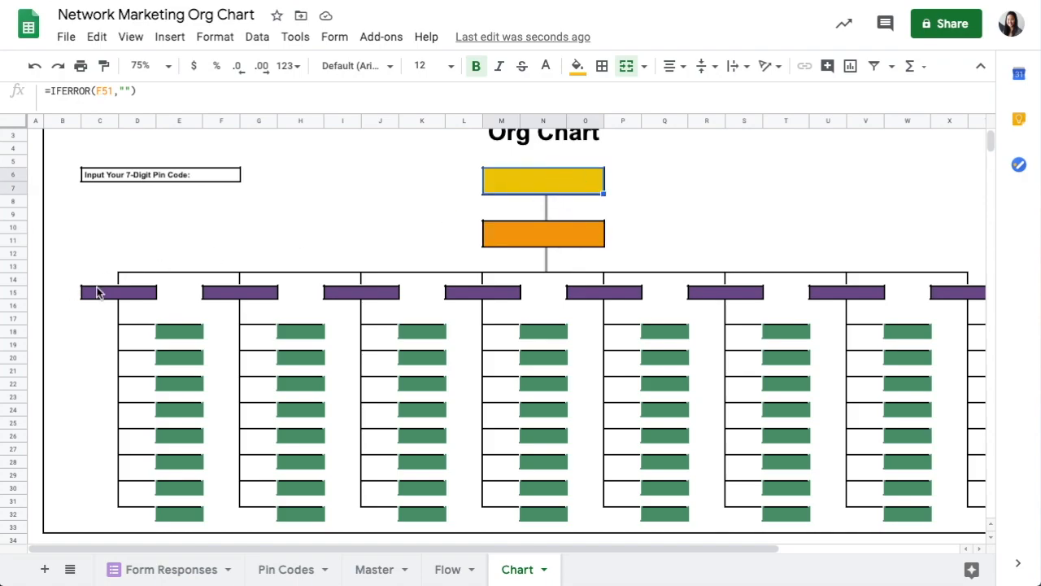
{"action": "left_click_drag", "start_coordinate": [122, 281], "coordinate": [968, 290]}
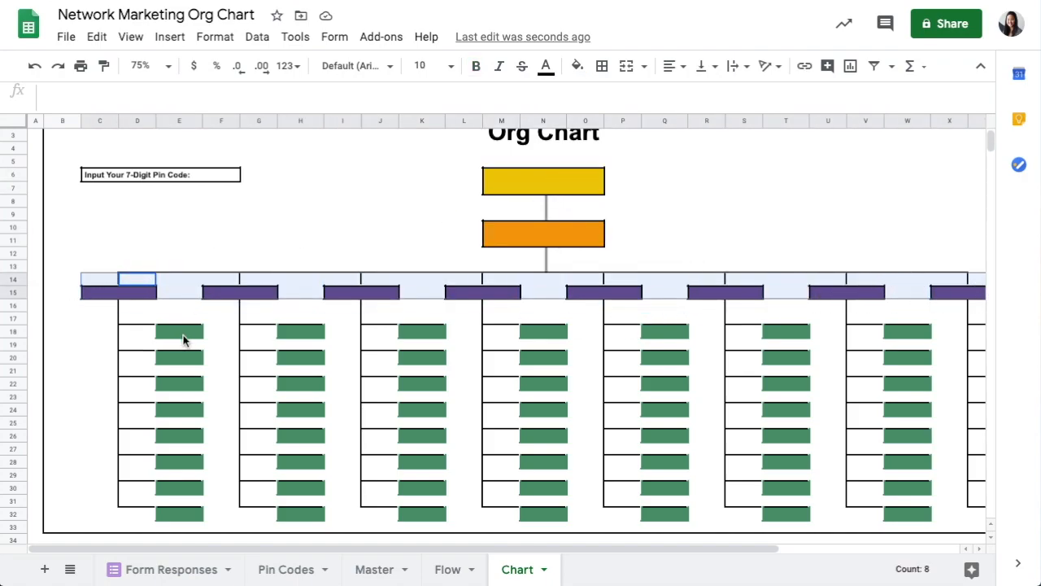
{"action": "left_click_drag", "start_coordinate": [190, 331], "coordinate": [195, 511]}
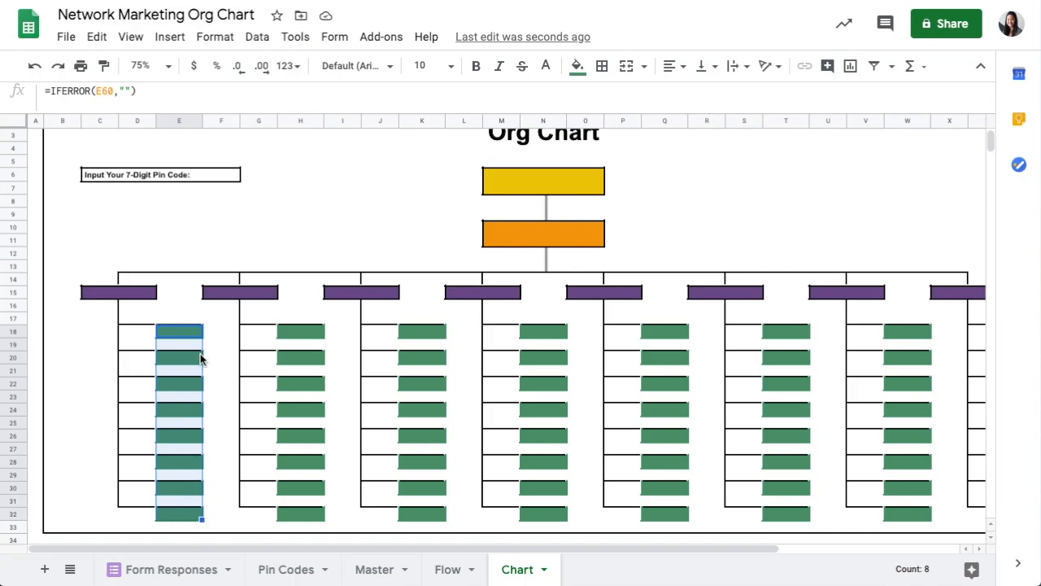
Check the IFERROR references in the yellow, orange, purple and green chart boxes against the helper table starting at row 50.
{"action": "left_click", "coordinate": [530, 182]}
{"action": "left_click", "coordinate": [556, 238]}
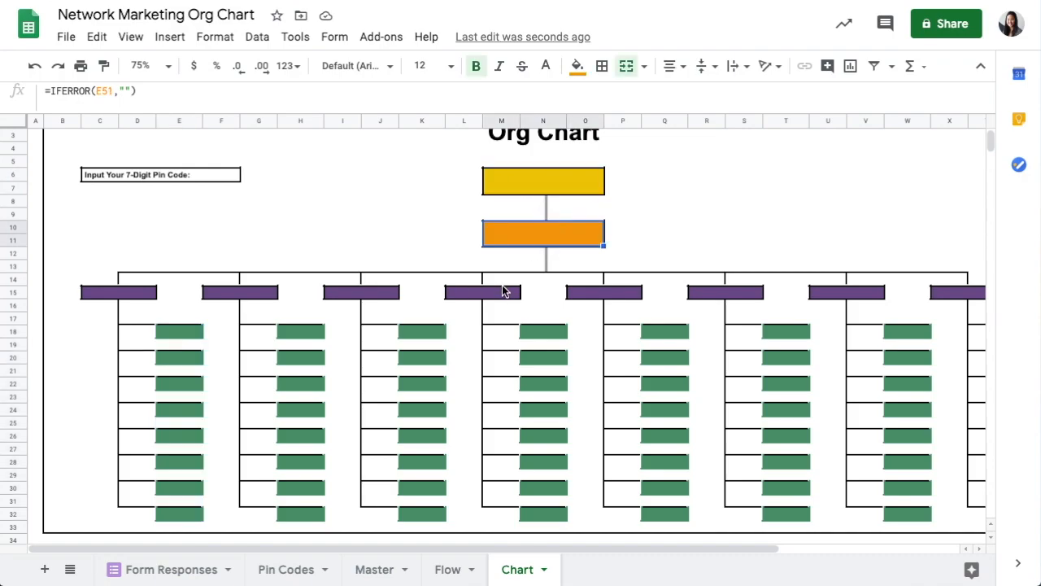
{"action": "left_click", "coordinate": [502, 289]}
{"action": "left_click", "coordinate": [598, 293]}
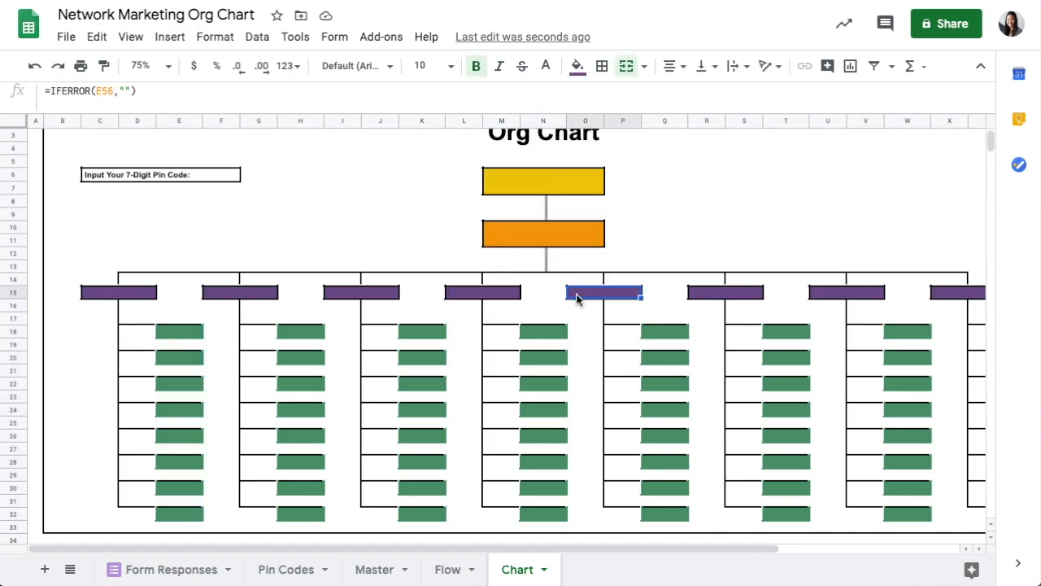
{"action": "left_click", "coordinate": [122, 295]}
{"action": "scroll", "coordinate": [123, 299], "scroll_direction": "down", "scroll_amount": 10}
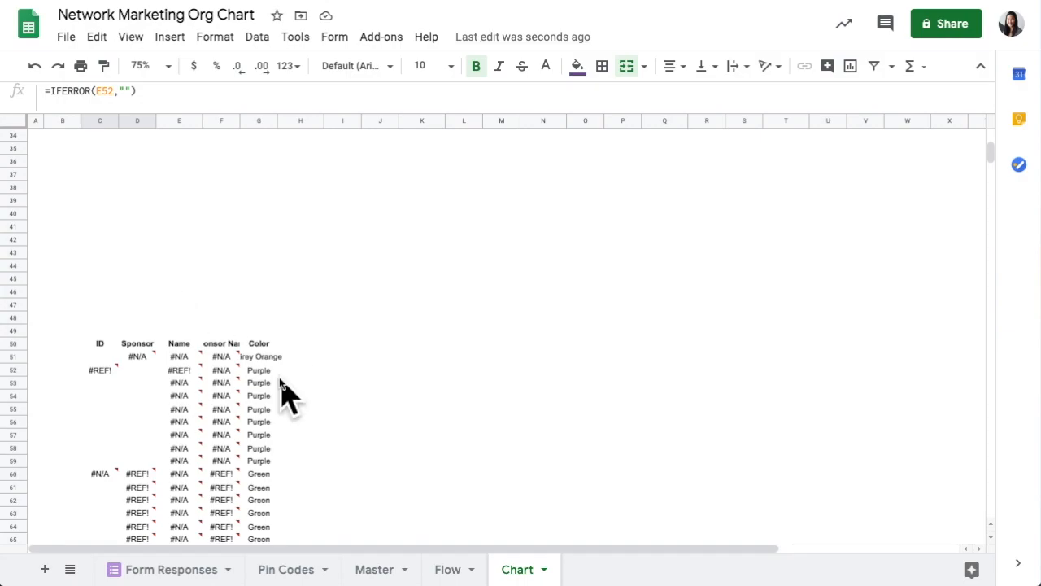
{"action": "scroll", "coordinate": [279, 374], "scroll_direction": "up", "scroll_amount": 4}
{"action": "left_click", "coordinate": [313, 146]}
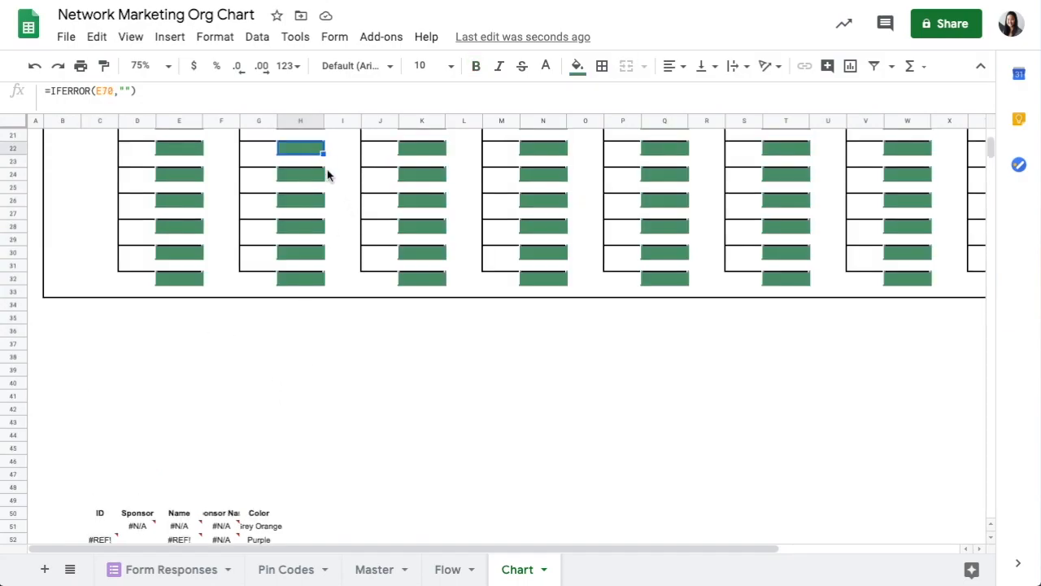
{"action": "scroll", "coordinate": [293, 417], "scroll_direction": "down", "scroll_amount": 4}
{"action": "scroll", "coordinate": [299, 431], "scroll_direction": "down", "scroll_amount": 3}
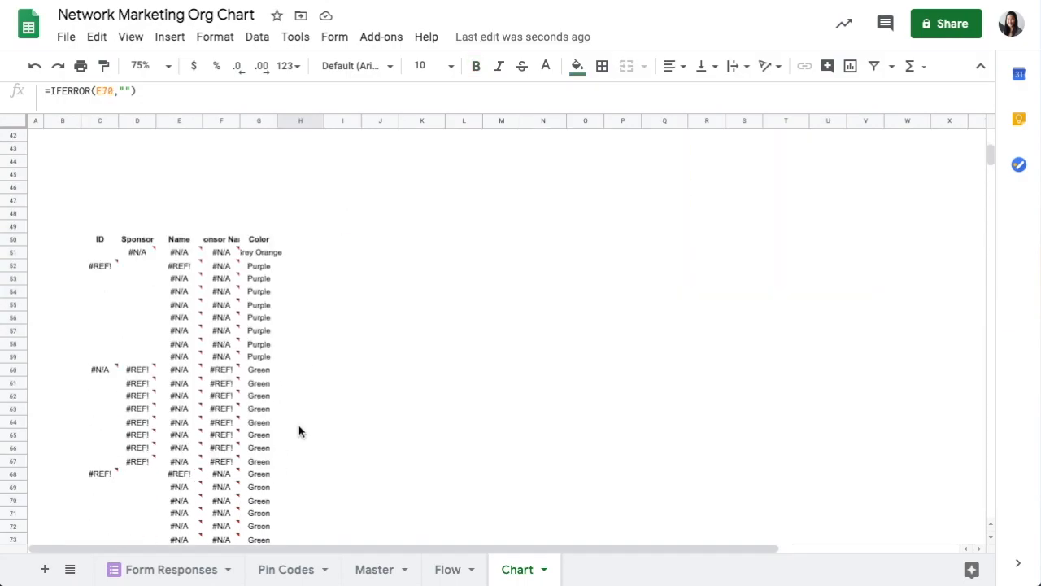
{"action": "scroll", "coordinate": [299, 431], "scroll_direction": "down", "scroll_amount": 2}
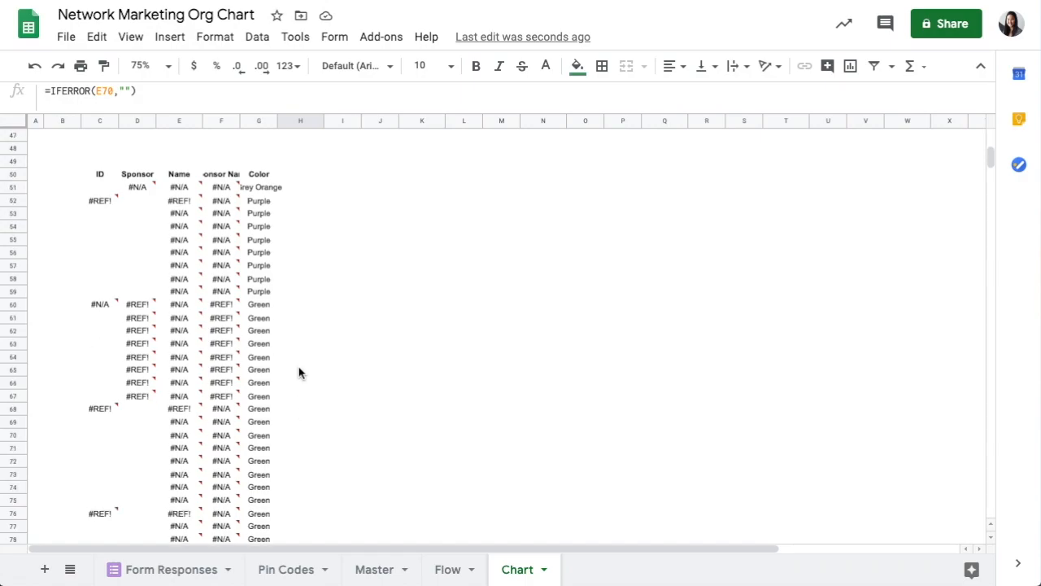
Examine row 51 of the helper table from ID to Color, and the Color header in G50.
{"action": "left_click", "coordinate": [255, 187]}
{"action": "left_click_drag", "start_coordinate": [92, 187], "coordinate": [252, 190]}
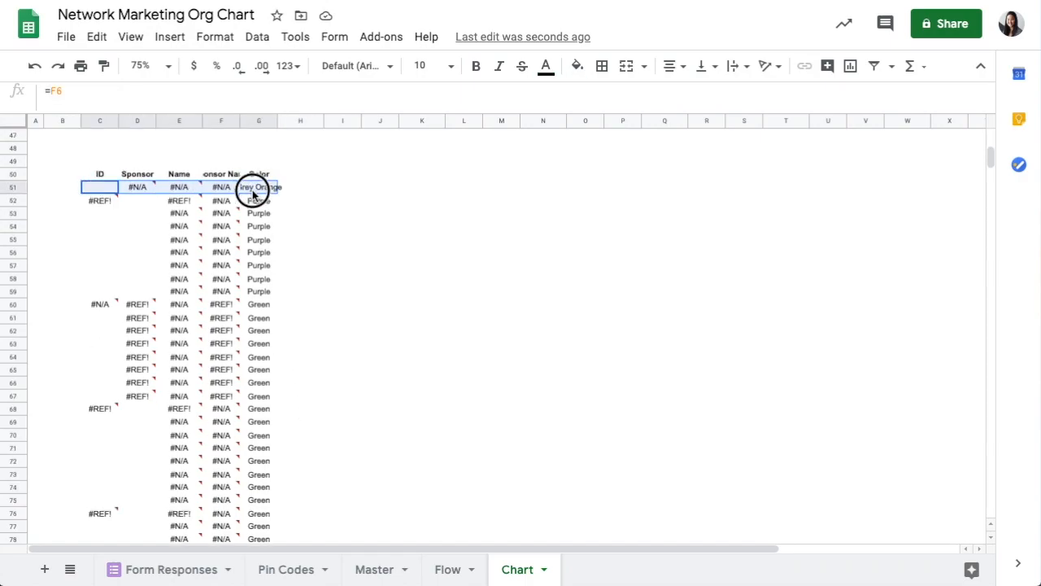
{"action": "left_click", "coordinate": [268, 186]}
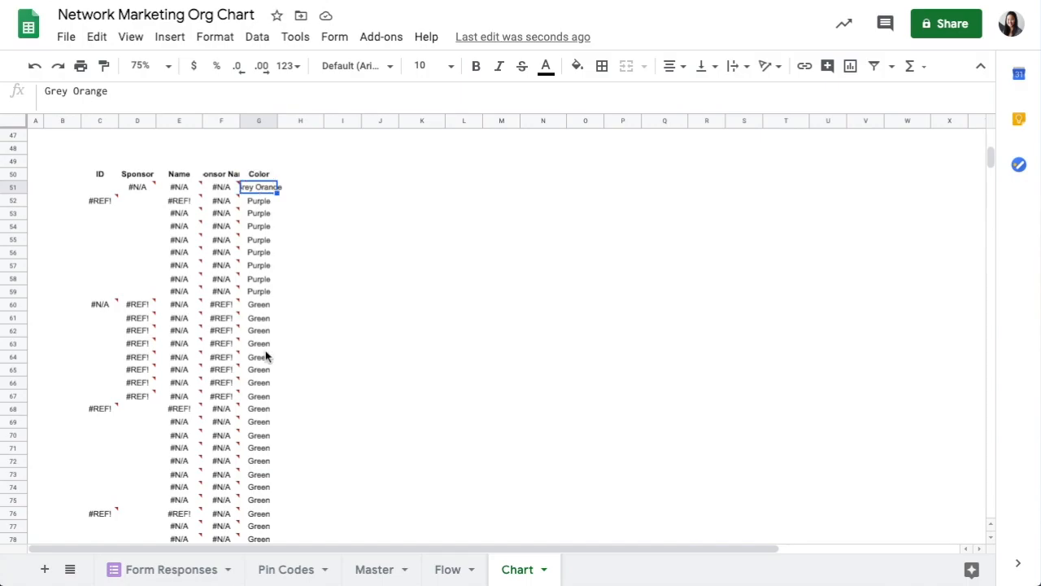
{"action": "left_click", "coordinate": [259, 174]}
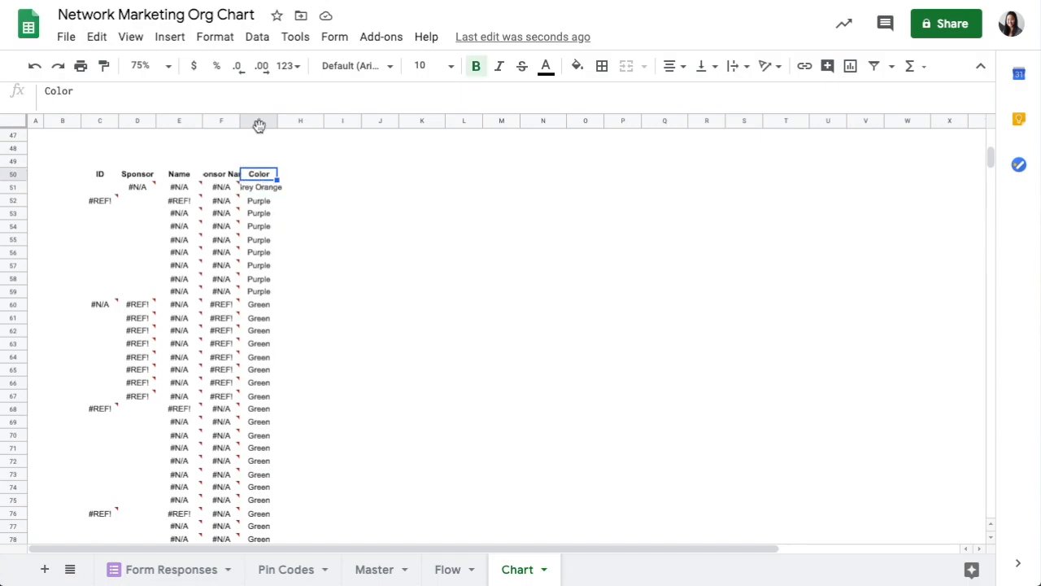
Compare helper table row 51, from ID to Color, with the yellow and orange boxes of the org chart.
{"action": "left_click_drag", "start_coordinate": [89, 195], "coordinate": [260, 189]}
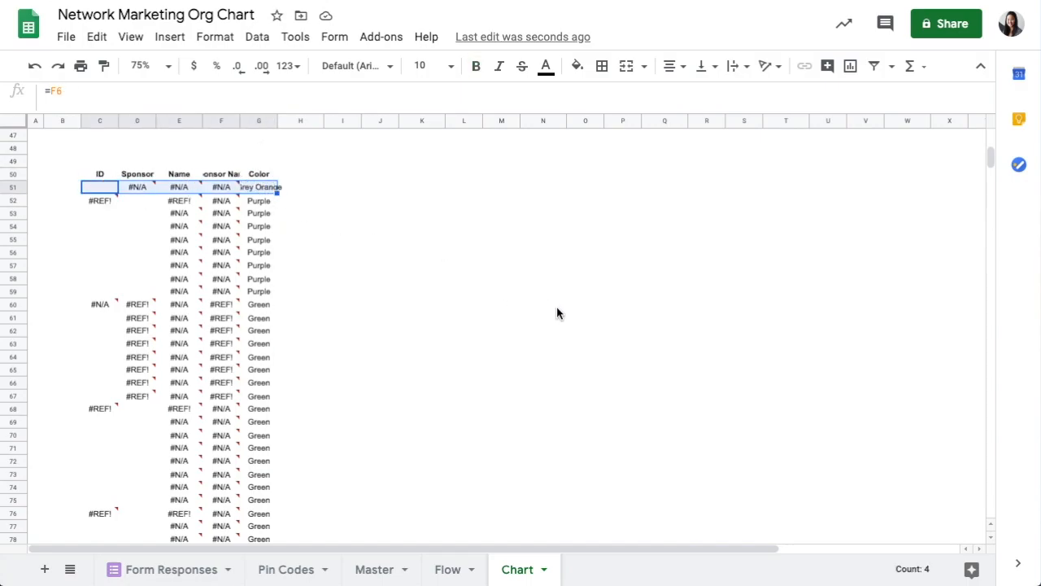
{"action": "scroll", "coordinate": [557, 306], "scroll_direction": "up", "scroll_amount": 15}
{"action": "left_click", "coordinate": [520, 263]}
{"action": "left_click", "coordinate": [542, 196]}
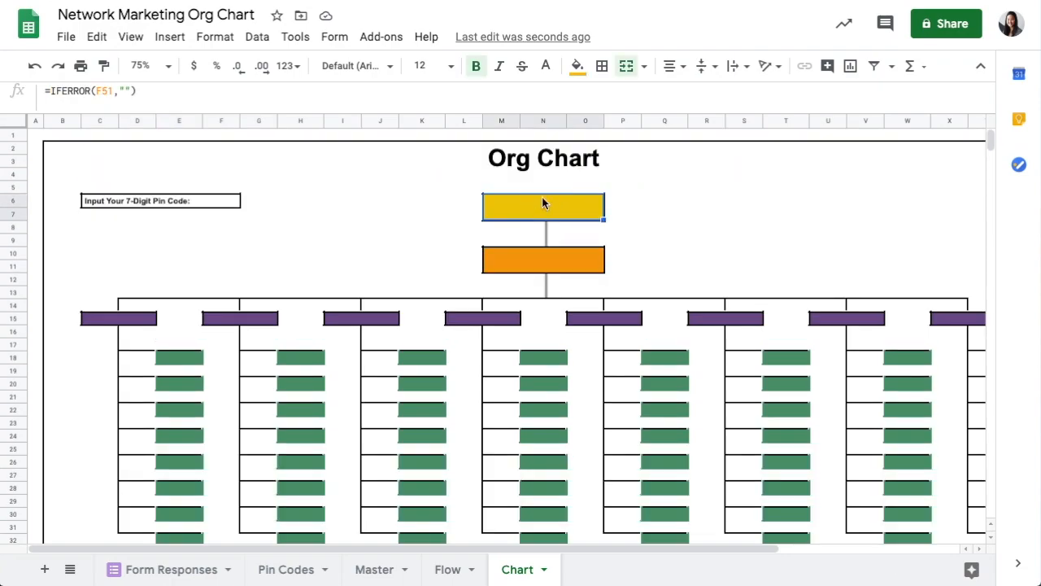
Examine the Purple entries in the helper table's Color column, G52:G59, and the green rows below them.
{"action": "scroll", "coordinate": [415, 279], "scroll_direction": "down", "scroll_amount": 6}
{"action": "scroll", "coordinate": [365, 306], "scroll_direction": "down", "scroll_amount": 1}
{"action": "left_click_drag", "start_coordinate": [260, 277], "coordinate": [267, 371]}
{"action": "scroll", "coordinate": [264, 372], "scroll_direction": "down", "scroll_amount": 5}
{"action": "scroll", "coordinate": [280, 465], "scroll_direction": "up", "scroll_amount": 7}
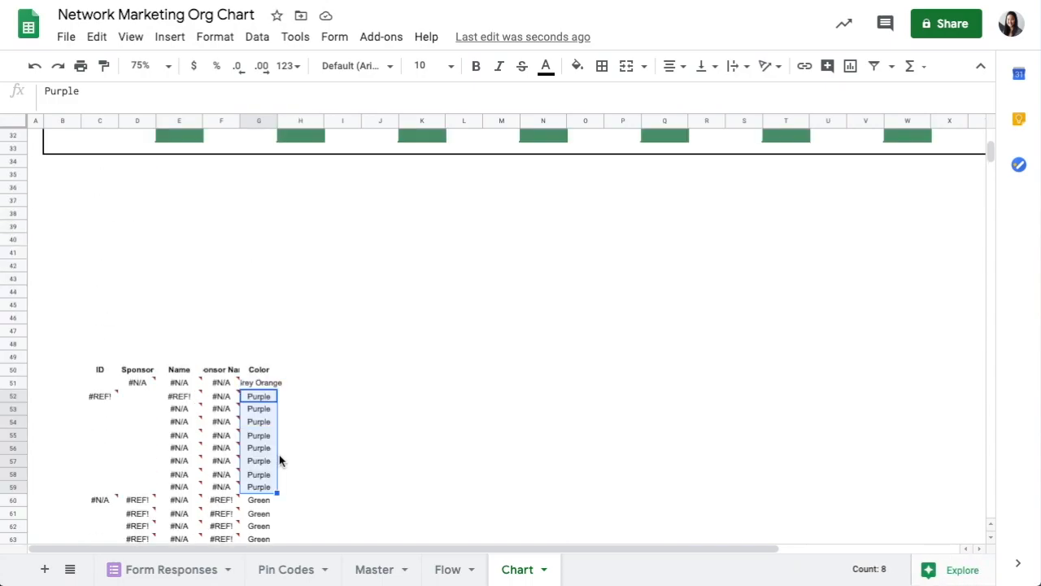
Inspect the ID formula in C51 and trace its reference to the pin code input cell F6.
{"action": "left_click", "coordinate": [139, 384]}
{"action": "left_click", "coordinate": [105, 384]}
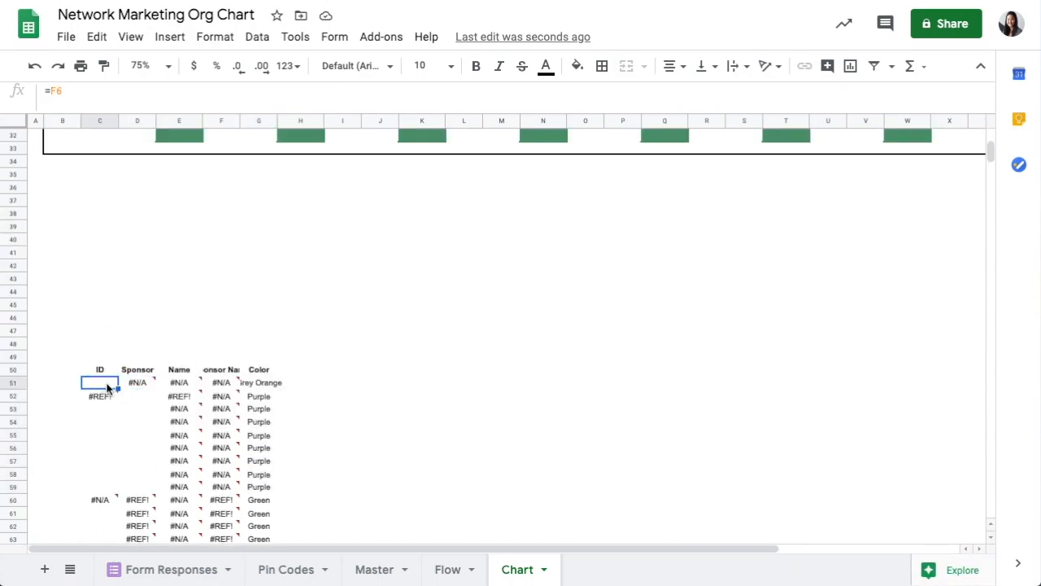
{"action": "left_click", "coordinate": [133, 386]}
{"action": "double_click", "coordinate": [107, 384]}
{"action": "scroll", "coordinate": [244, 277], "scroll_direction": "up", "scroll_amount": 5}
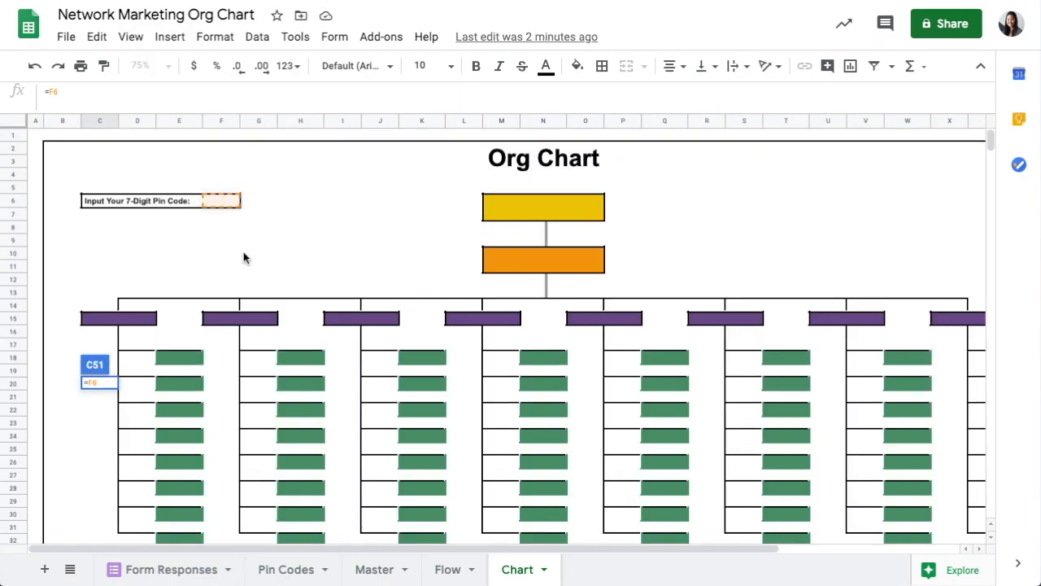
{"action": "key", "text": "Escape"}
Inspect the Sponsor INDEX/MATCH formula in D51 and the C51 cell it looks up.
{"action": "scroll", "coordinate": [240, 298], "scroll_direction": "down", "scroll_amount": 5}
{"action": "left_click", "coordinate": [140, 216]}
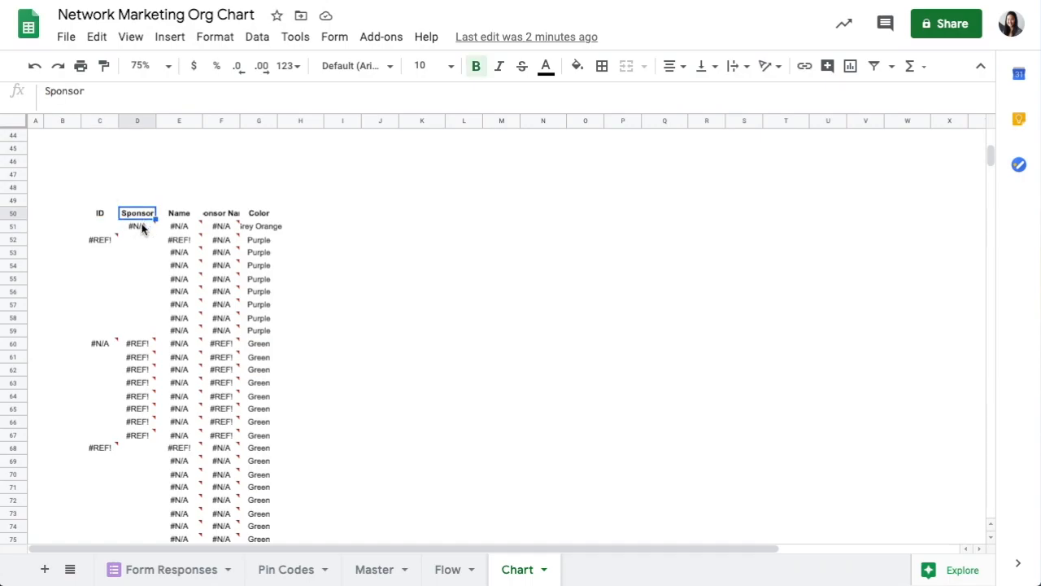
{"action": "left_click", "coordinate": [140, 228]}
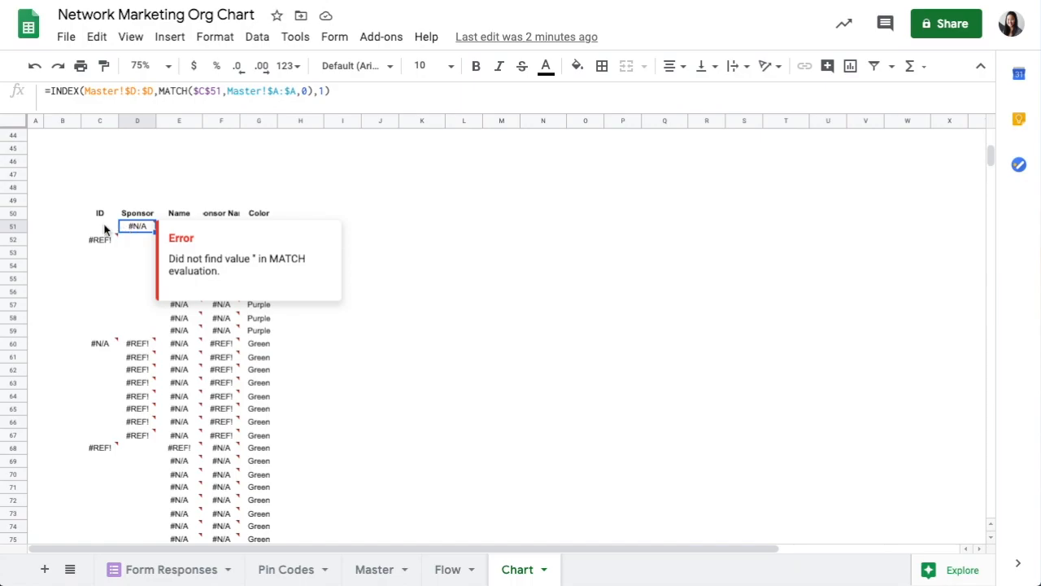
{"action": "left_click", "coordinate": [91, 229]}
Examine the purple rows' Sponsor formula in D52 and trace it through C51 to the pin code input cell.
{"action": "left_click_drag", "start_coordinate": [257, 240], "coordinate": [279, 334]}
{"action": "double_click", "coordinate": [139, 240]}
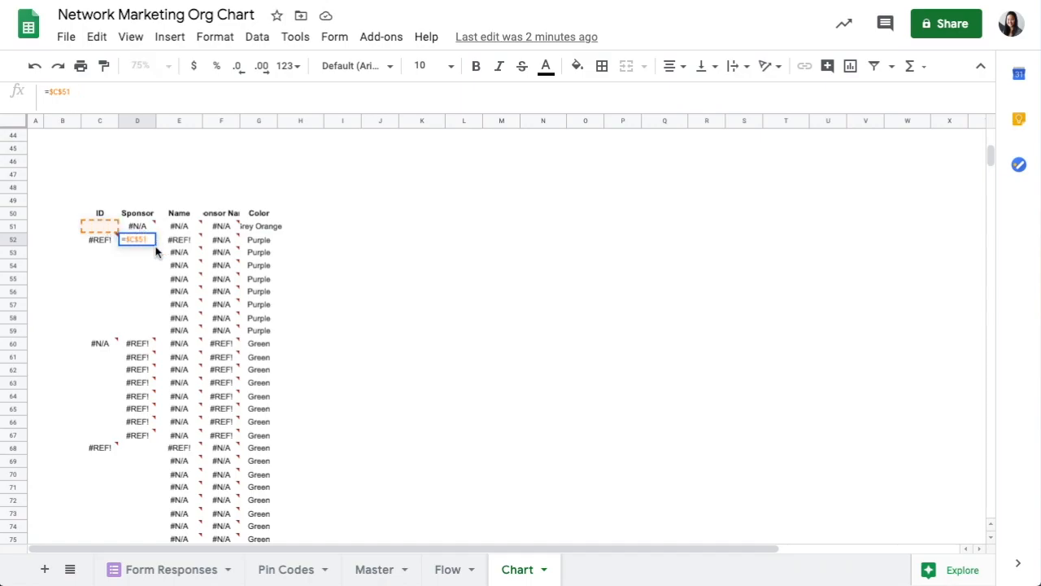
{"action": "key", "text": "Escape"}
{"action": "scroll", "coordinate": [191, 212], "scroll_direction": "up", "scroll_amount": 15}
{"action": "left_click", "coordinate": [216, 203]}
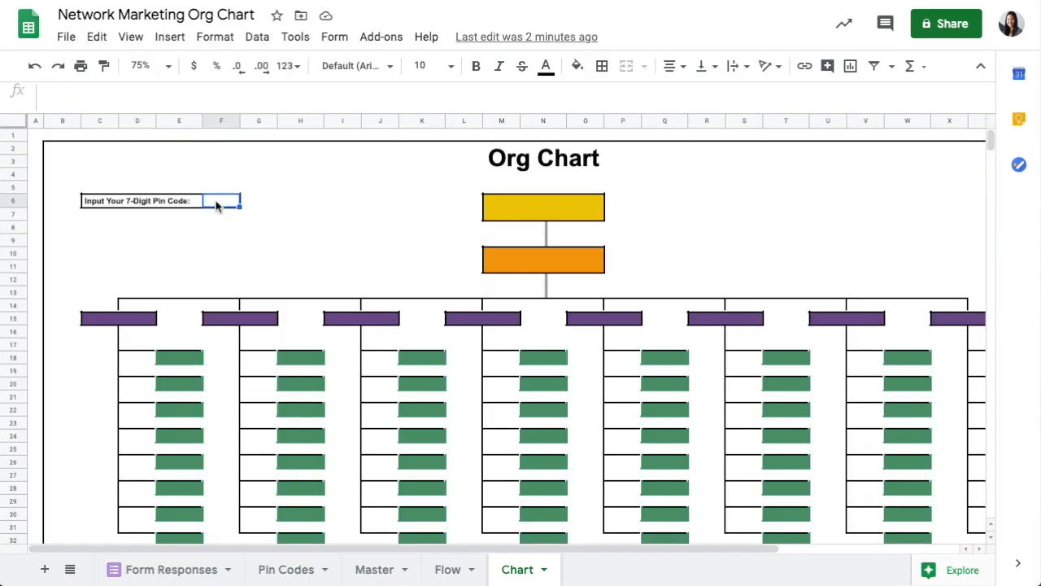
Inspect the FILTER formula in C52, its criterion cell D52 and the Master sheet columns it references.
{"action": "scroll", "coordinate": [200, 255], "scroll_direction": "down", "scroll_amount": 12}
{"action": "left_click", "coordinate": [139, 319]}
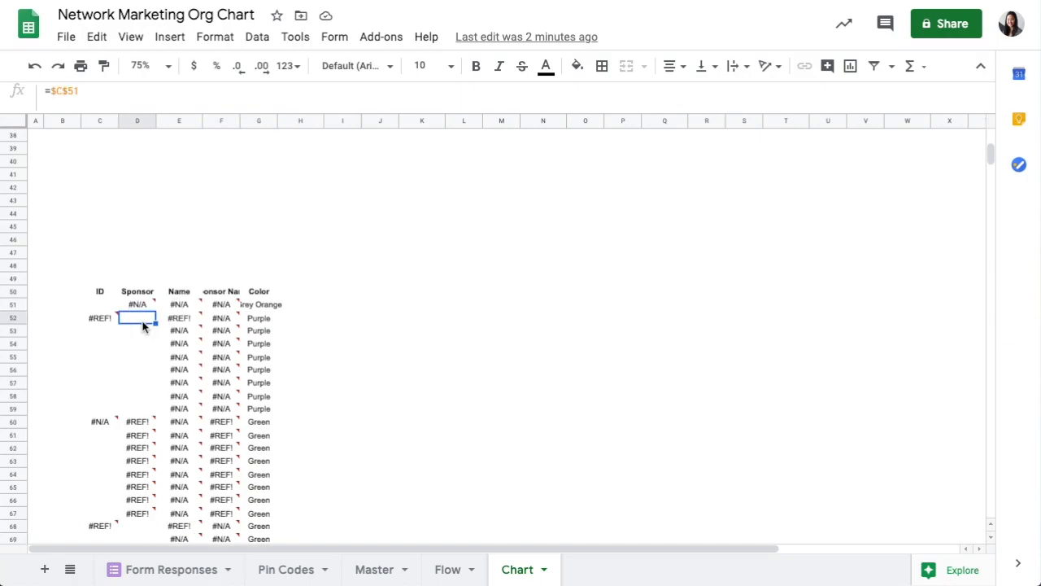
{"action": "scroll", "coordinate": [143, 323], "scroll_direction": "down", "scroll_amount": 1}
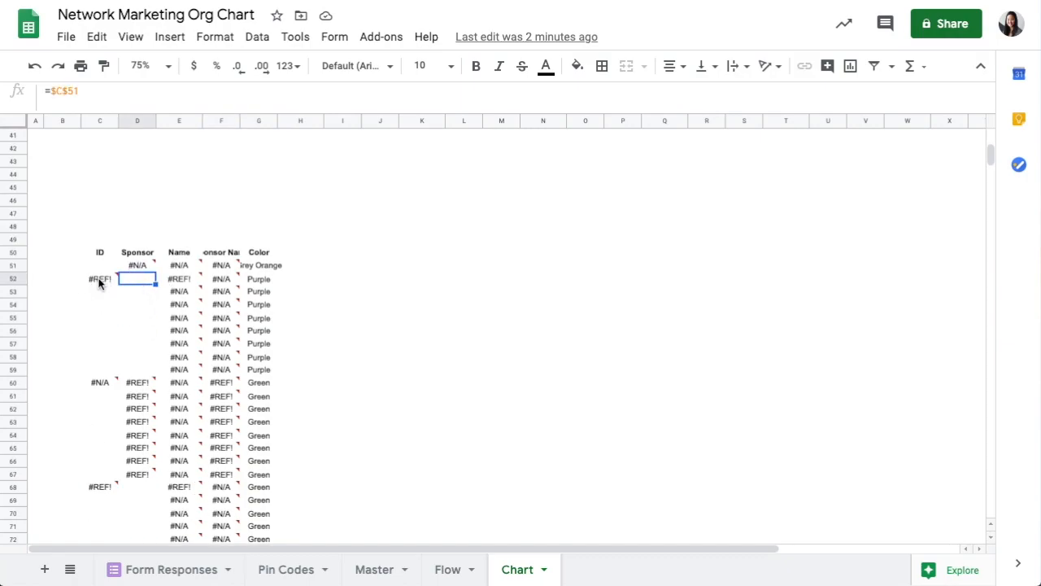
{"action": "left_click", "coordinate": [98, 282]}
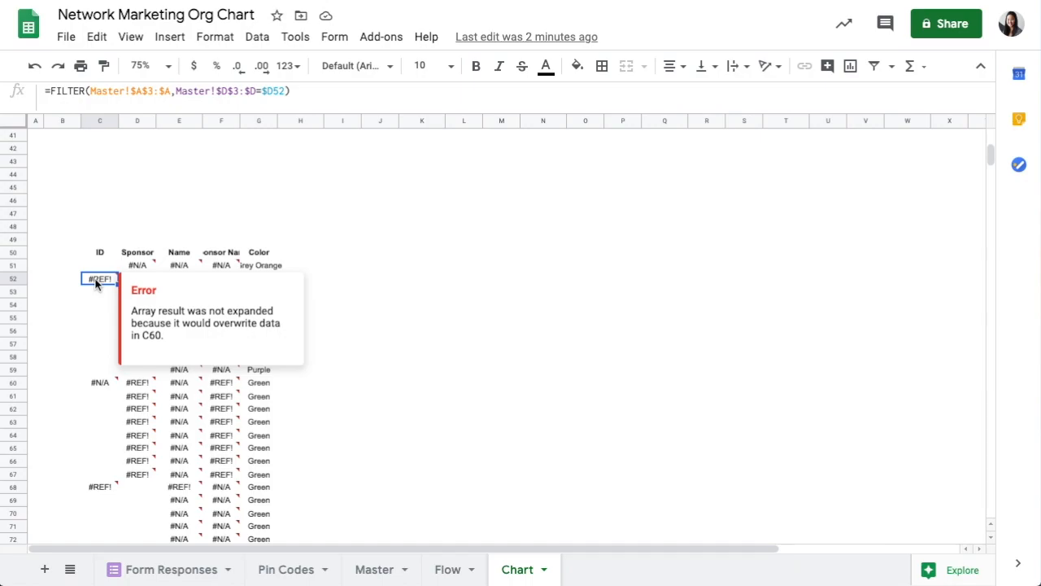
{"action": "left_click", "coordinate": [374, 570]}
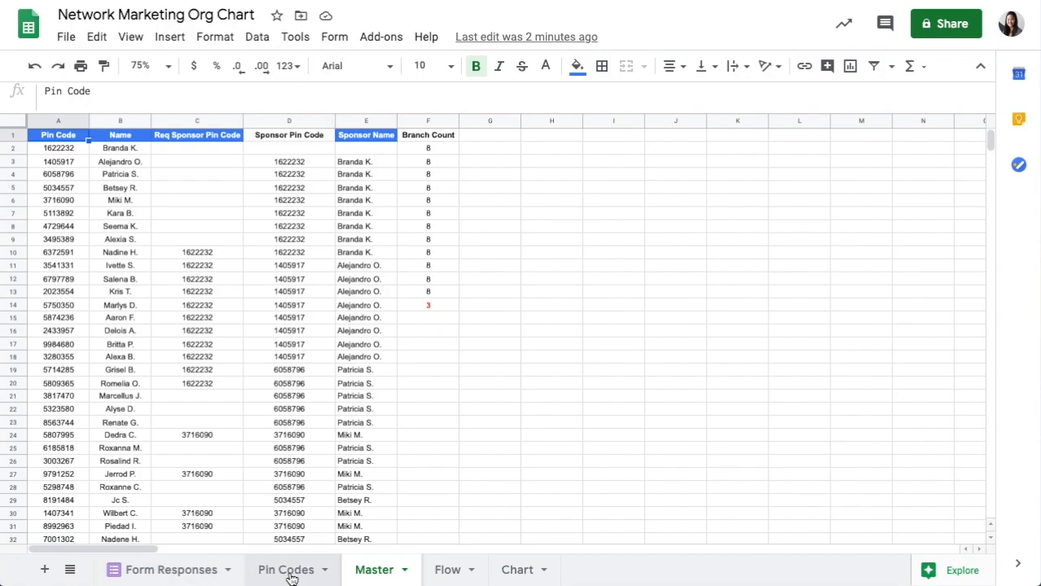
{"action": "left_click", "coordinate": [507, 568]}
{"action": "mouse_move", "coordinate": [103, 280]}
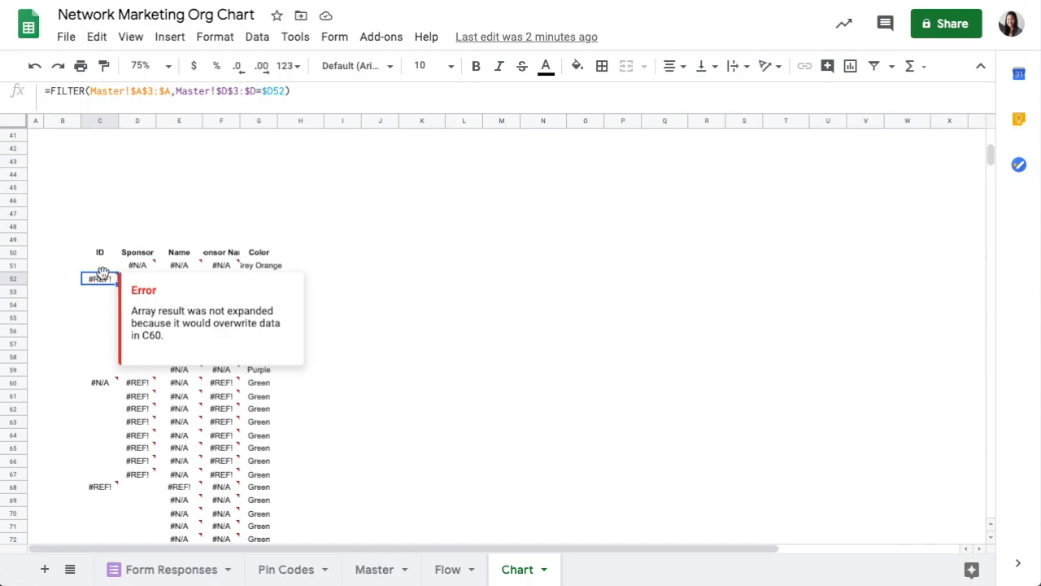
{"action": "left_click", "coordinate": [58, 283]}
{"action": "left_click", "coordinate": [96, 279]}
Check the FILTER formula in C60 that supplies the first group of green rows, and view the chart's green boxes.
{"action": "left_click", "coordinate": [92, 385]}
{"action": "scroll", "coordinate": [104, 328], "scroll_direction": "down", "scroll_amount": 5}
{"action": "scroll", "coordinate": [133, 353], "scroll_direction": "up", "scroll_amount": 5}
{"action": "scroll", "coordinate": [136, 360], "scroll_direction": "up", "scroll_amount": 10}
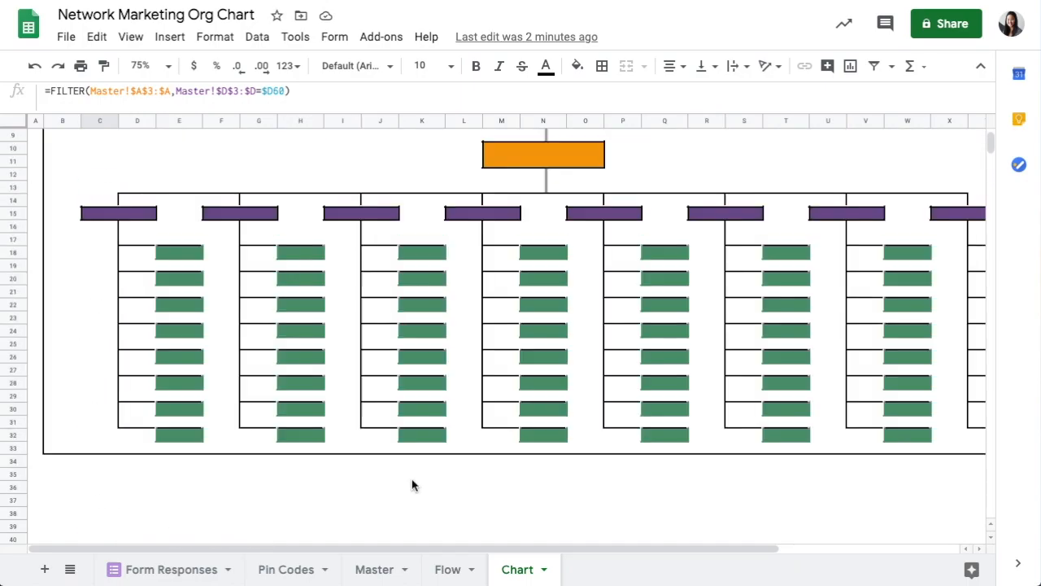
Copy the first member's pin code from Master A2, paste it as values into Chart F6, and check the yellow sponsor box.
{"action": "left_click", "coordinate": [380, 570]}
{"action": "left_click", "coordinate": [57, 139]}
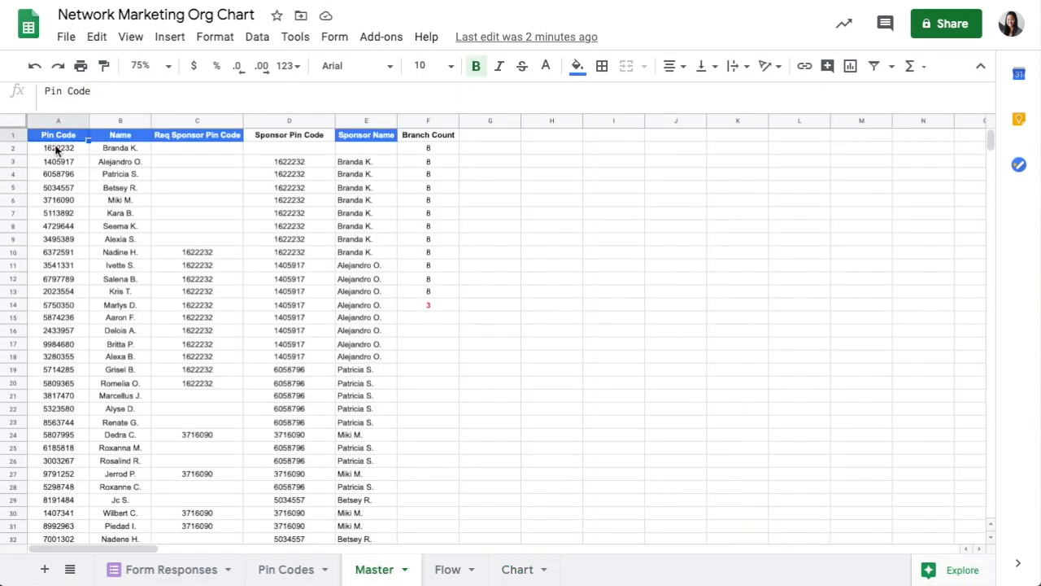
{"action": "left_click", "coordinate": [58, 148]}
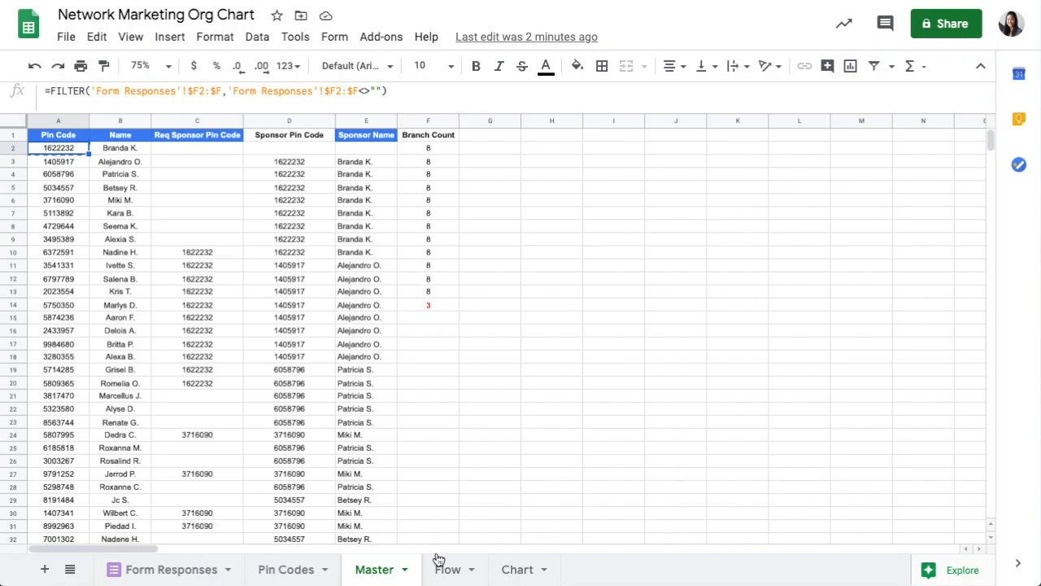
{"action": "left_click", "coordinate": [517, 569]}
{"action": "scroll", "coordinate": [244, 183], "scroll_direction": "up", "scroll_amount": 3}
{"action": "left_click", "coordinate": [216, 205]}
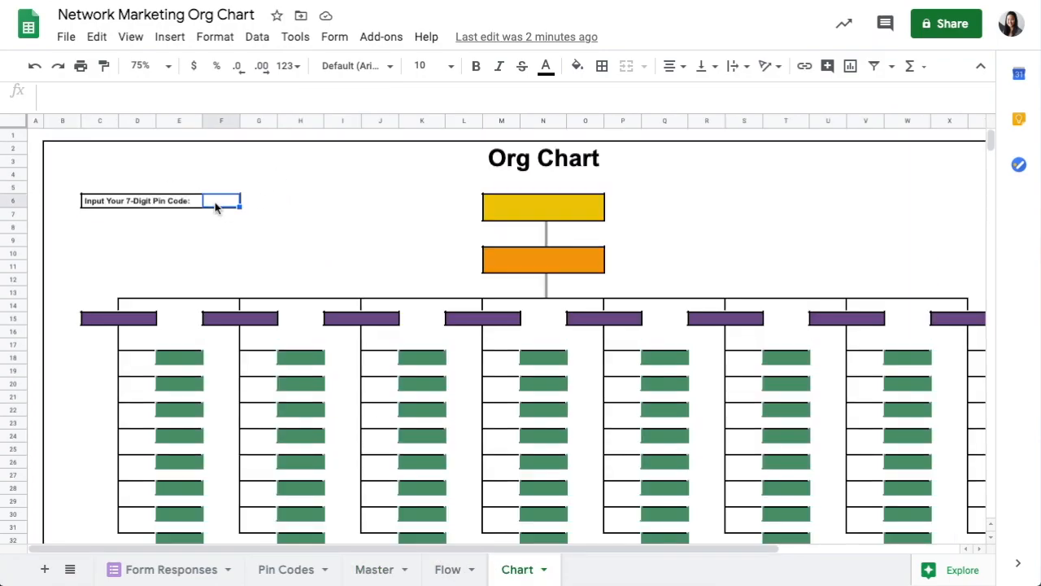
{"action": "right_click", "coordinate": [216, 204]}
{"action": "mouse_move", "coordinate": [325, 139]}
{"action": "left_click", "coordinate": [443, 147]}
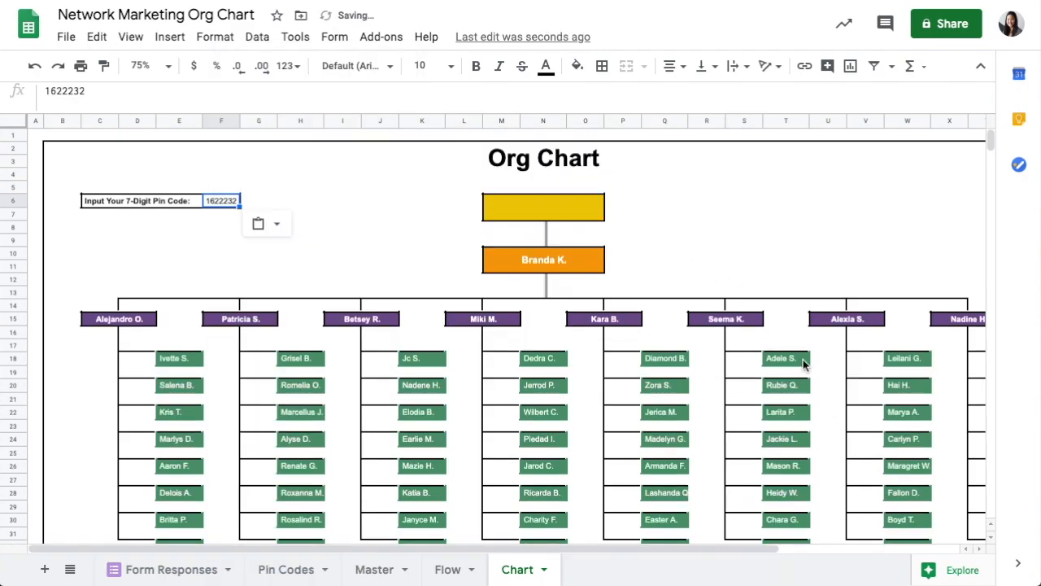
{"action": "left_click", "coordinate": [565, 205]}
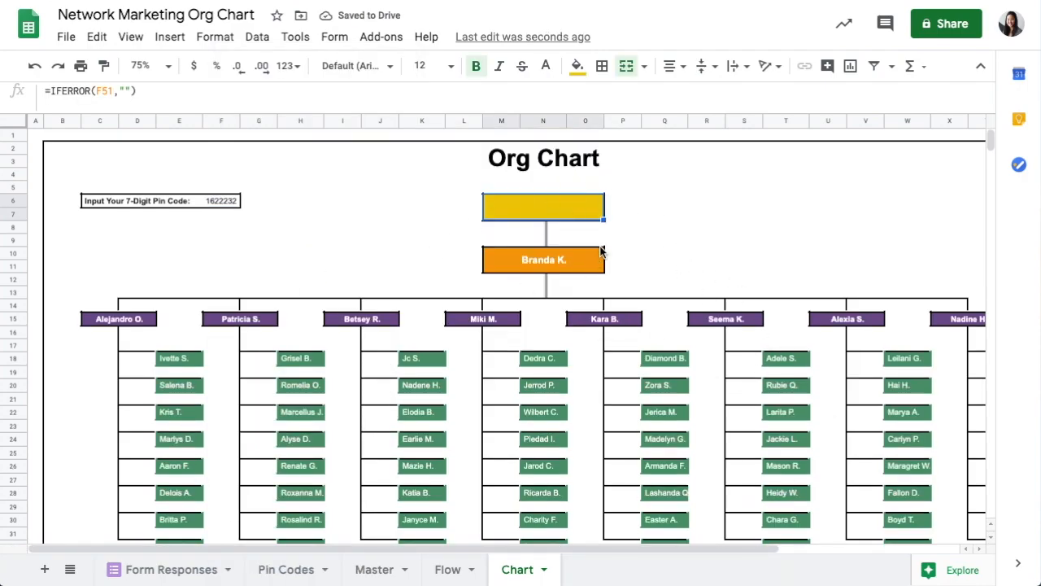
Replace the pin code in Chart F6 with the second member's from Master A3, pasted as values only.
{"action": "left_click", "coordinate": [377, 570]}
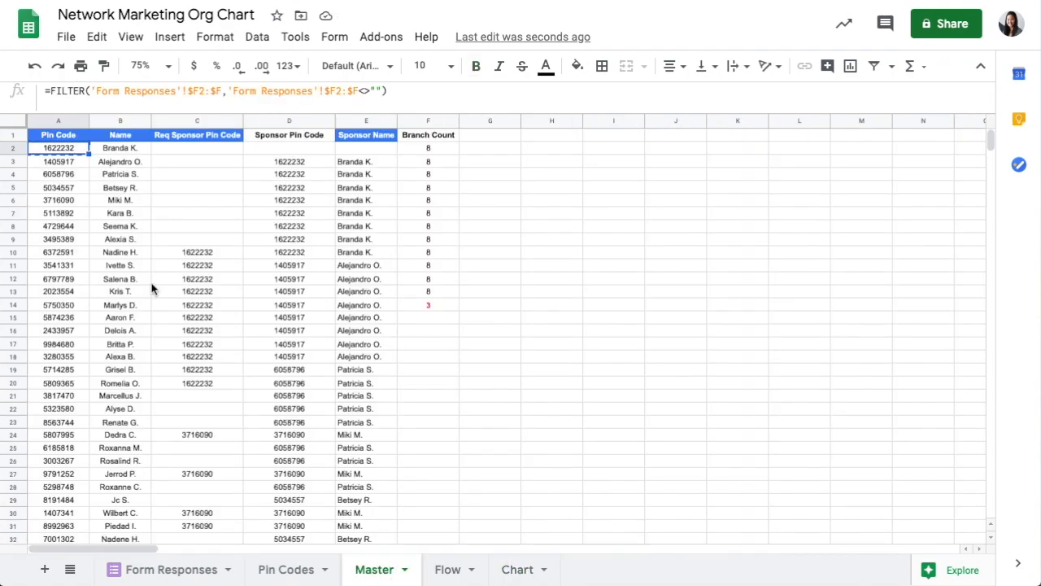
{"action": "left_click", "coordinate": [68, 165]}
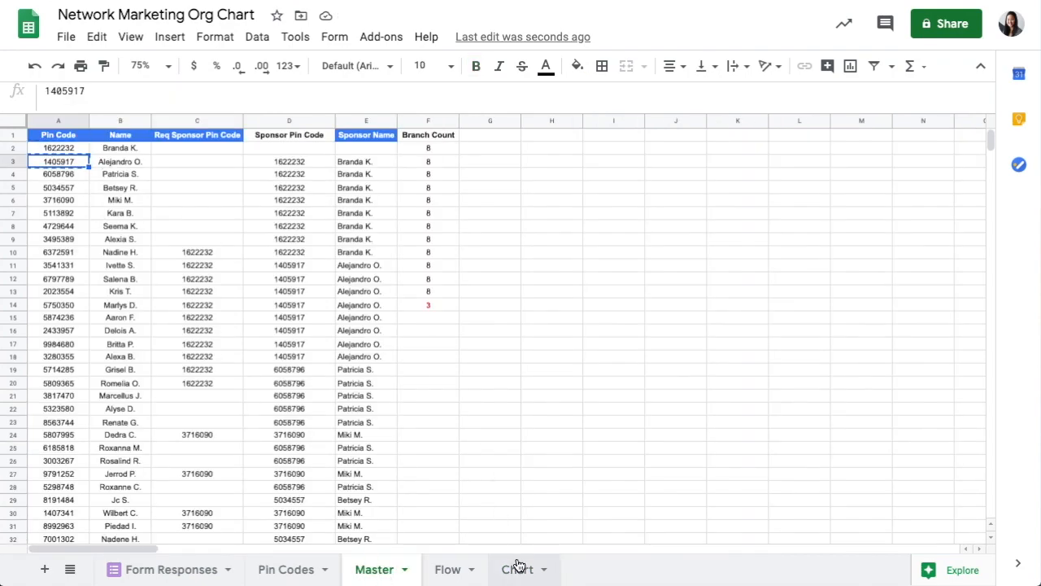
{"action": "left_click", "coordinate": [517, 569]}
{"action": "left_click", "coordinate": [222, 193]}
{"action": "right_click", "coordinate": [224, 197]}
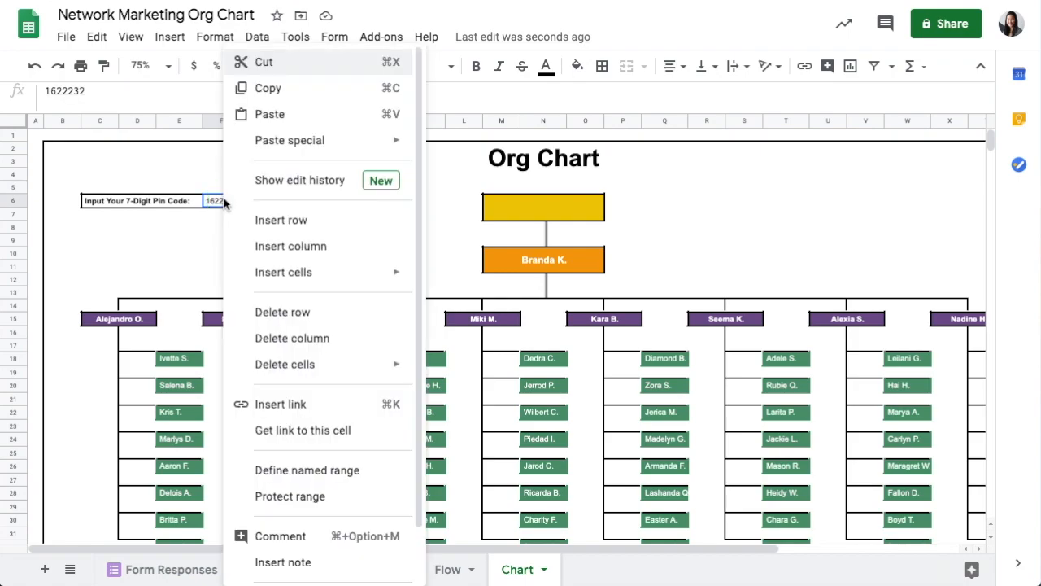
{"action": "mouse_move", "coordinate": [317, 139]}
{"action": "left_click", "coordinate": [440, 144]}
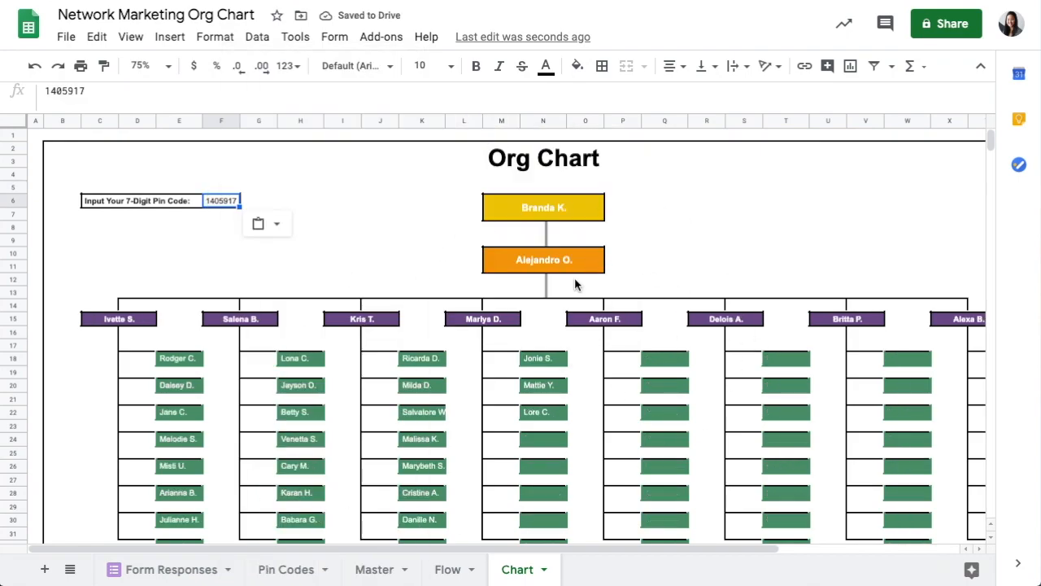
Examine the populated helper table's ID and Sponsor formulas in C51, D51 and C52.
{"action": "scroll", "coordinate": [574, 279], "scroll_direction": "down", "scroll_amount": 6}
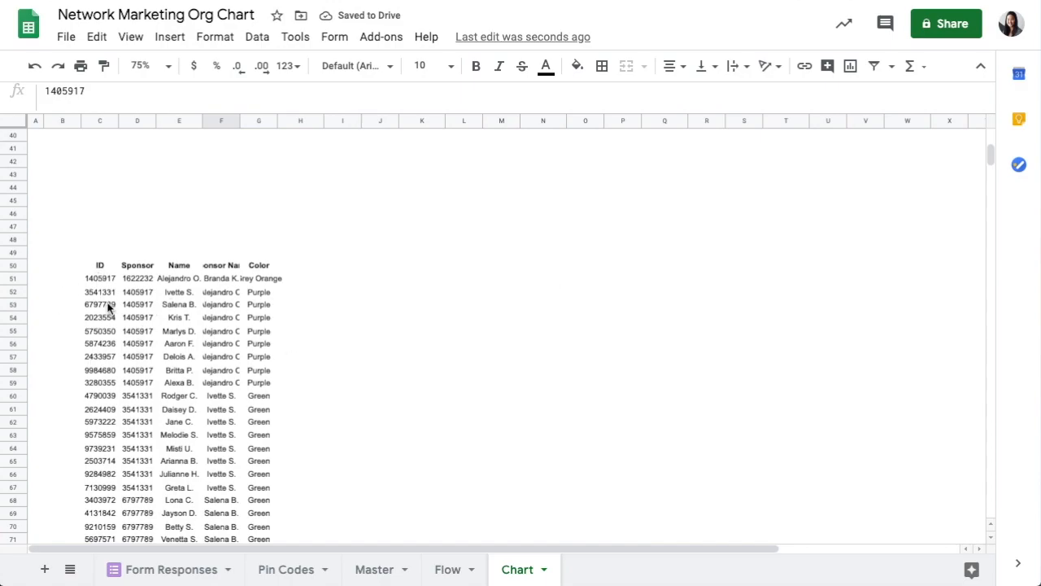
{"action": "left_click", "coordinate": [96, 268]}
{"action": "left_click", "coordinate": [96, 281]}
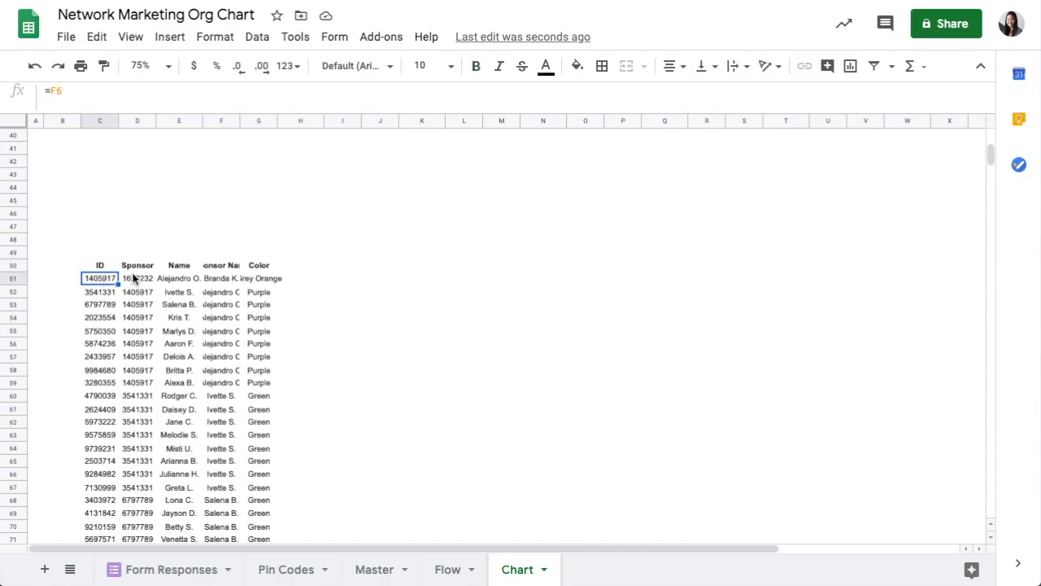
{"action": "left_click", "coordinate": [133, 279]}
{"action": "left_click", "coordinate": [78, 293]}
{"action": "left_click", "coordinate": [94, 289]}
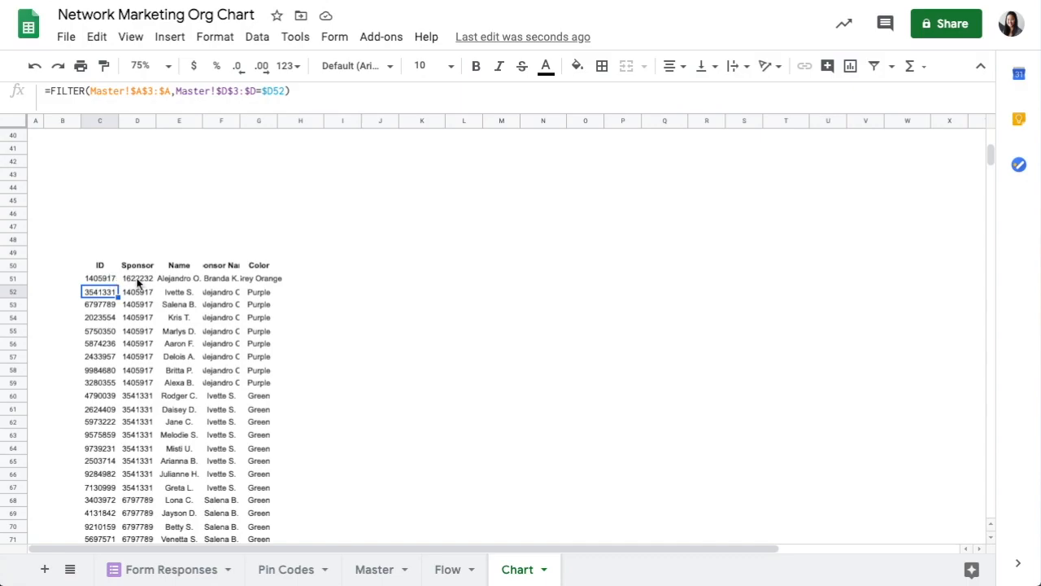
Compare the helper table's Name and Sponsor Name columns, including the INDEX/MATCH formula in E51, with the org chart boxes.
{"action": "left_click_drag", "start_coordinate": [179, 265], "coordinate": [221, 446]}
{"action": "left_click", "coordinate": [185, 279]}
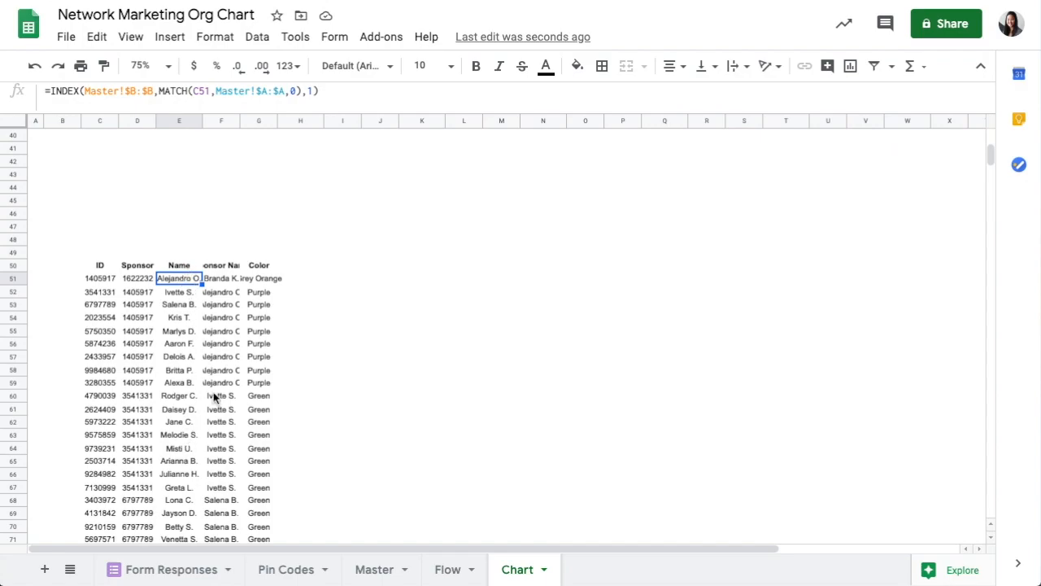
{"action": "scroll", "coordinate": [214, 396], "scroll_direction": "up", "scroll_amount": 6}
{"action": "scroll", "coordinate": [627, 396], "scroll_direction": "up", "scroll_amount": 1}
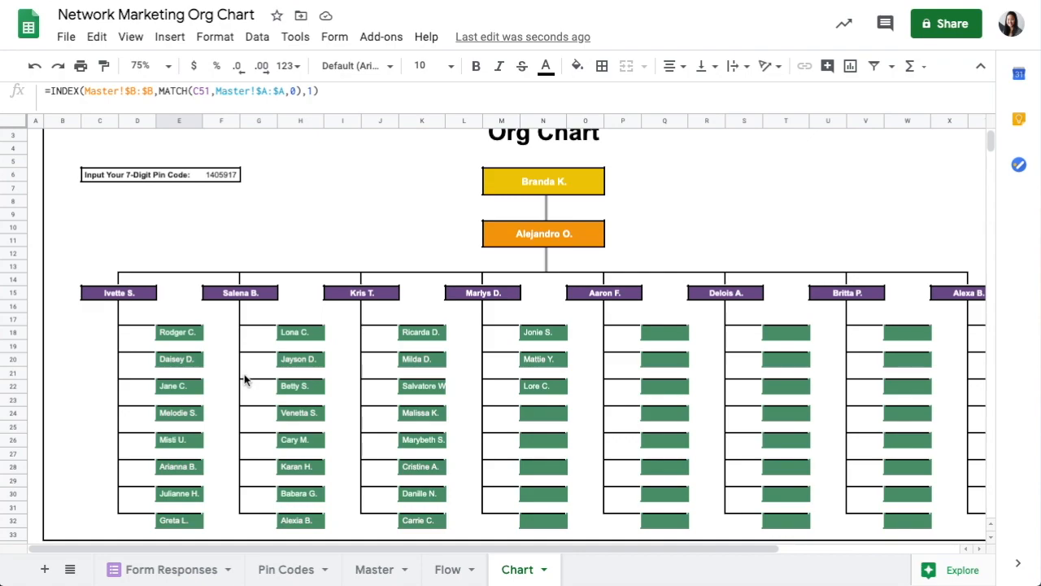
{"action": "scroll", "coordinate": [244, 380], "scroll_direction": "down", "scroll_amount": 7}
{"action": "scroll", "coordinate": [235, 365], "scroll_direction": "down", "scroll_amount": 1}
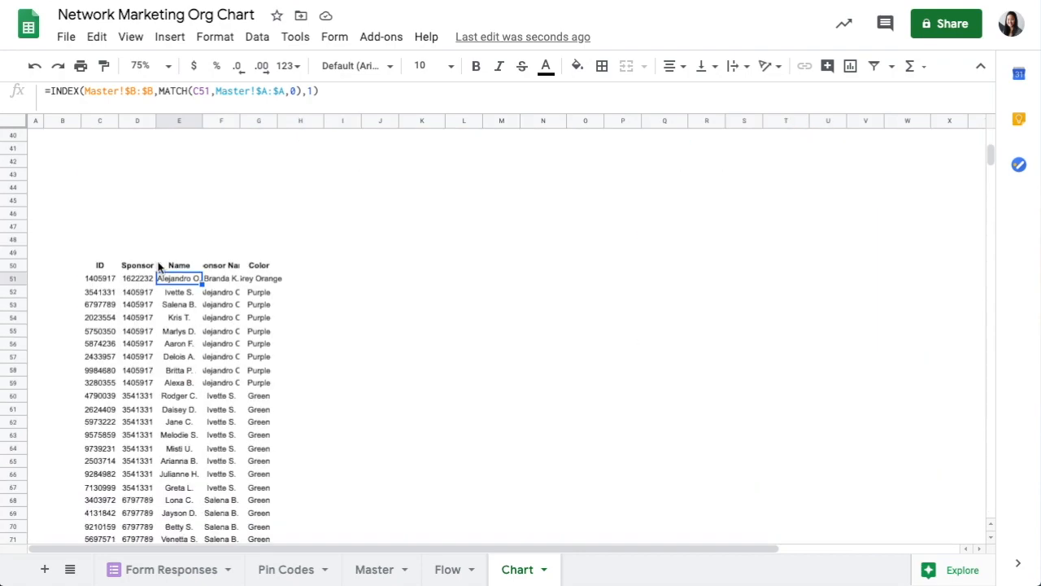
{"action": "left_click_drag", "start_coordinate": [183, 283], "coordinate": [233, 487]}
{"action": "scroll", "coordinate": [234, 486], "scroll_direction": "up", "scroll_amount": 15}
Copy the pin code from Master A2 again and paste it as values only over the code in Chart F6.
{"action": "left_click", "coordinate": [374, 570]}
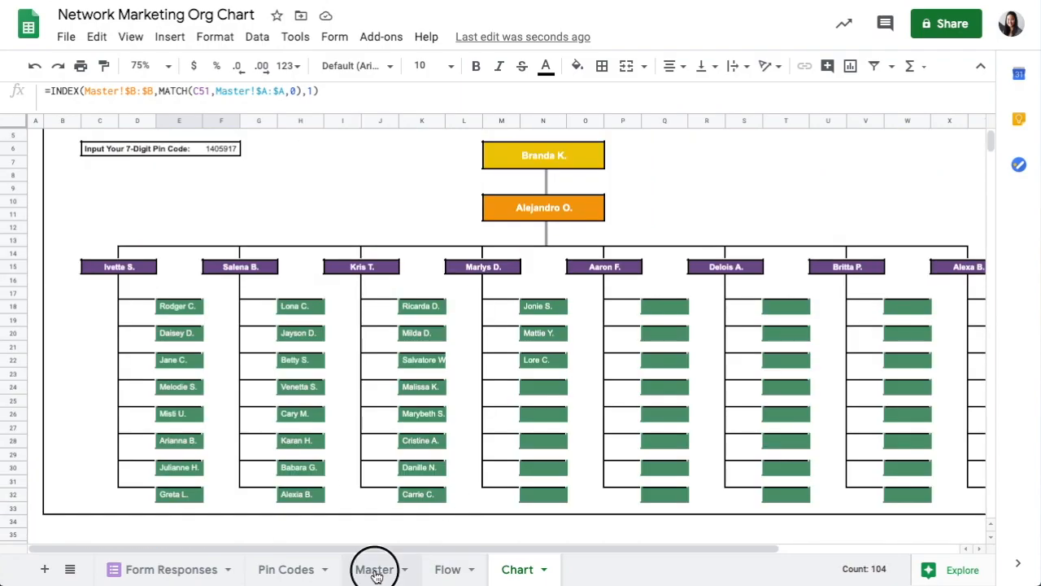
{"action": "left_click", "coordinate": [53, 148]}
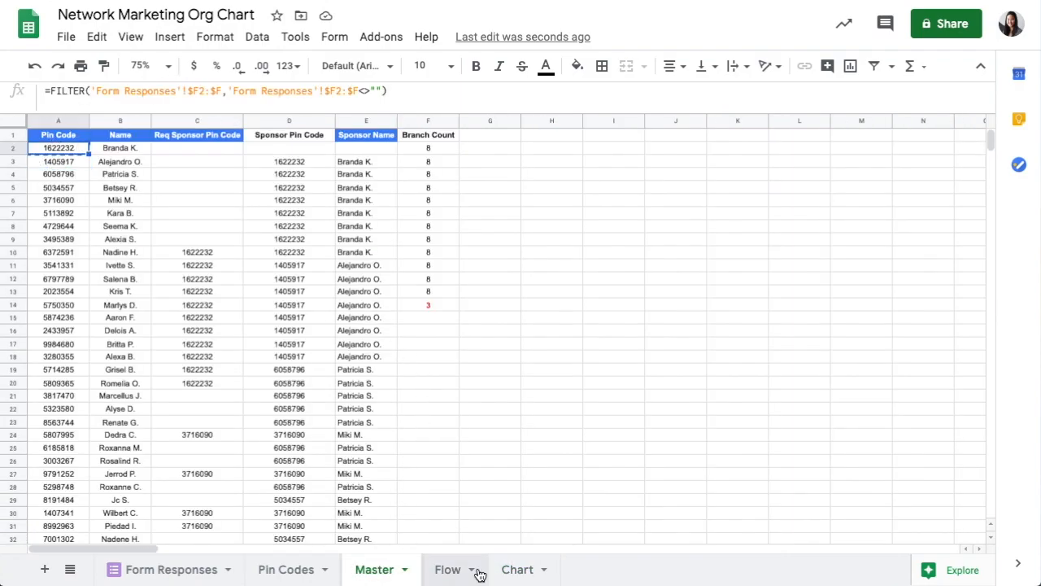
{"action": "left_click", "coordinate": [529, 571]}
{"action": "right_click", "coordinate": [217, 146]}
{"action": "mouse_move", "coordinate": [341, 140]}
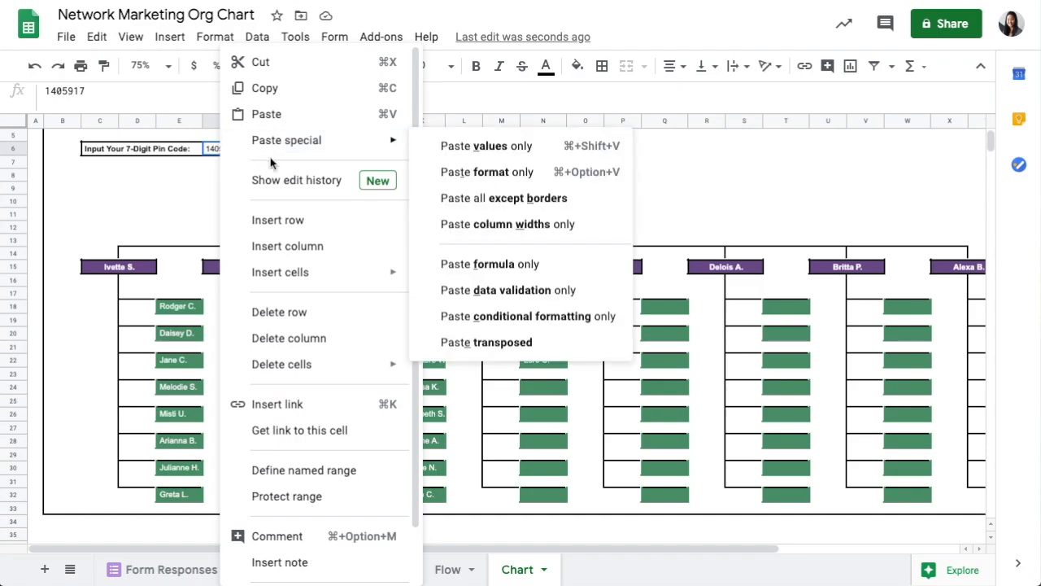
{"action": "left_click", "coordinate": [511, 147]}
Review the refreshed Name and Sponsor Name columns of the helper table from row 51 down.
{"action": "scroll", "coordinate": [217, 360], "scroll_direction": "down", "scroll_amount": 6}
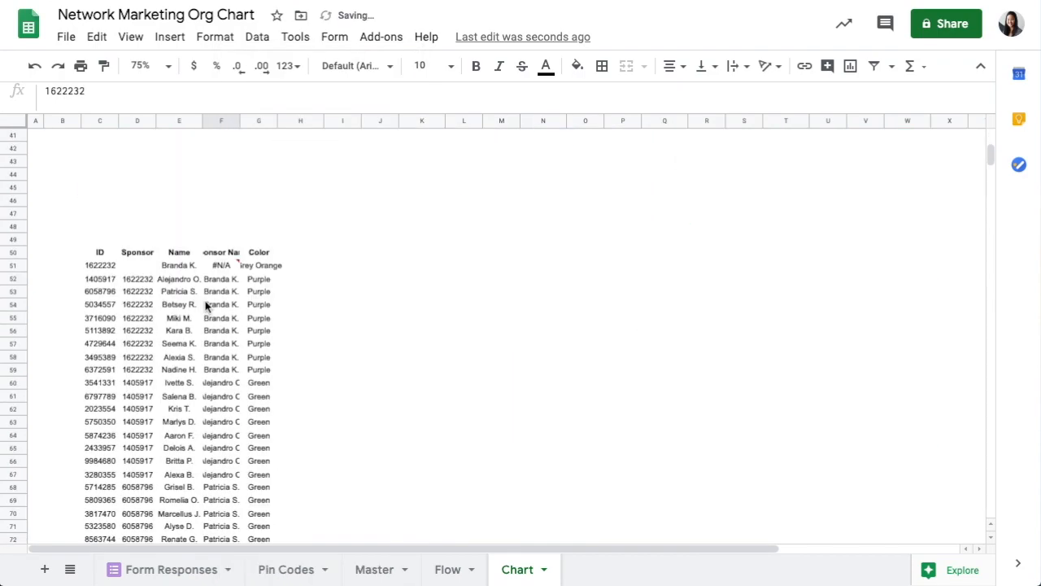
{"action": "left_click_drag", "start_coordinate": [181, 268], "coordinate": [235, 356]}
{"action": "scroll", "coordinate": [325, 362], "scroll_direction": "up", "scroll_amount": 10}
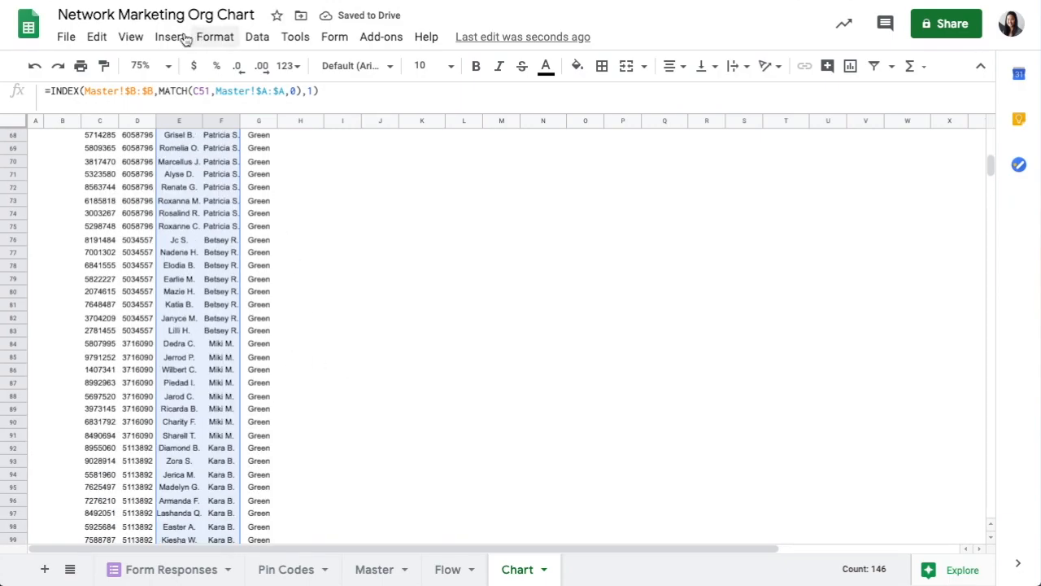
Insert a chart from the Name and Sponsor Name data in E51:F123 and set its type to Organizational chart.
{"action": "left_click", "coordinate": [170, 37]}
{"action": "left_click", "coordinate": [252, 265]}
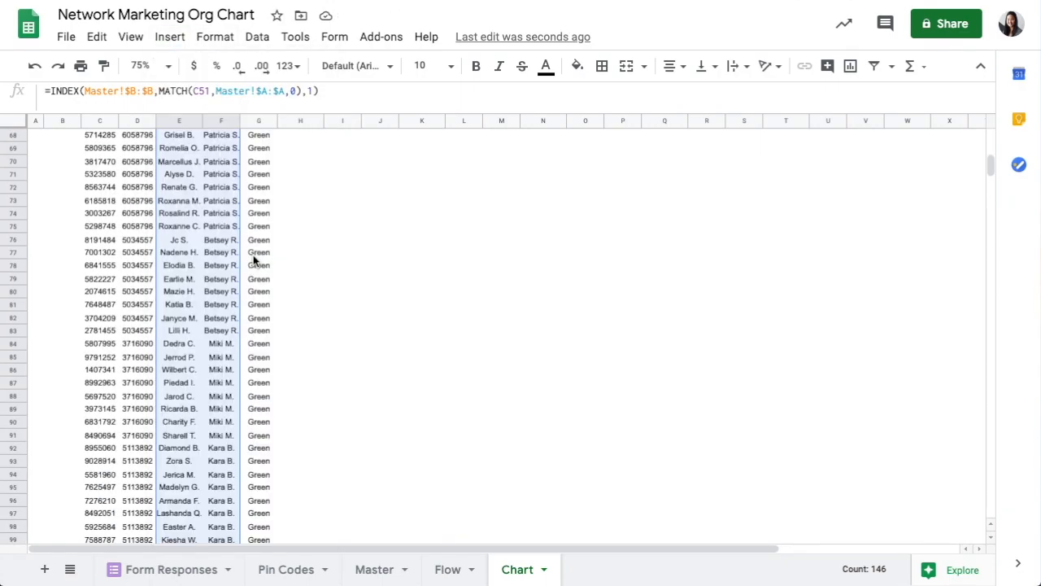
{"action": "left_click", "coordinate": [865, 185]}
{"action": "scroll", "coordinate": [890, 349], "scroll_direction": "down", "scroll_amount": 10}
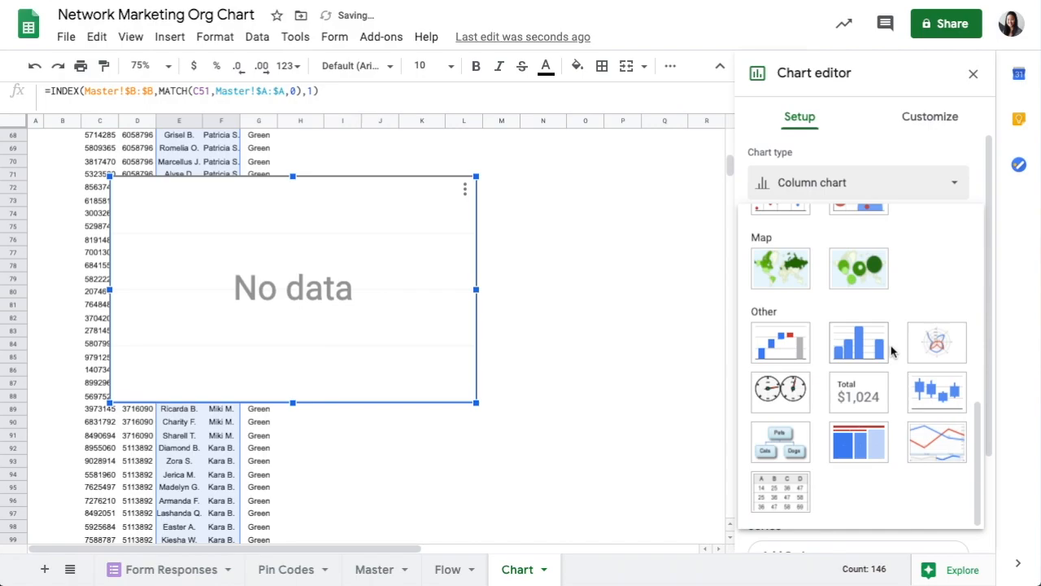
{"action": "left_click", "coordinate": [778, 453]}
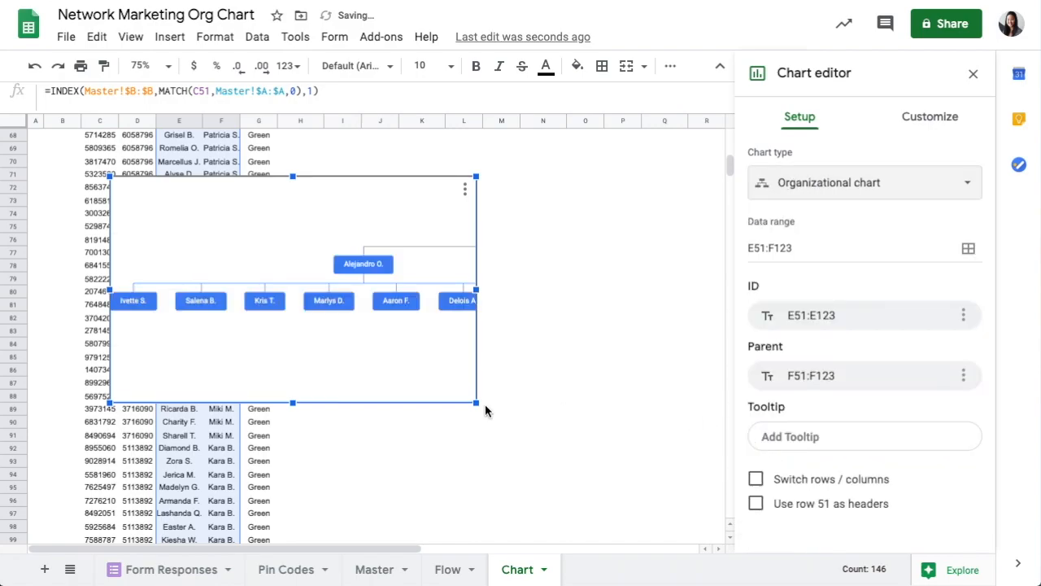
Widen the inserted organizational chart and reposition it to start at column A, spanning about rows 74 to 86.
{"action": "left_click_drag", "start_coordinate": [478, 405], "coordinate": [662, 517]}
{"action": "mouse_move", "coordinate": [665, 346]}
{"action": "left_mouse_down"}
{"action": "mouse_move", "coordinate": [597, 344]}
{"action": "mouse_move", "coordinate": [654, 348]}
{"action": "left_mouse_up"}
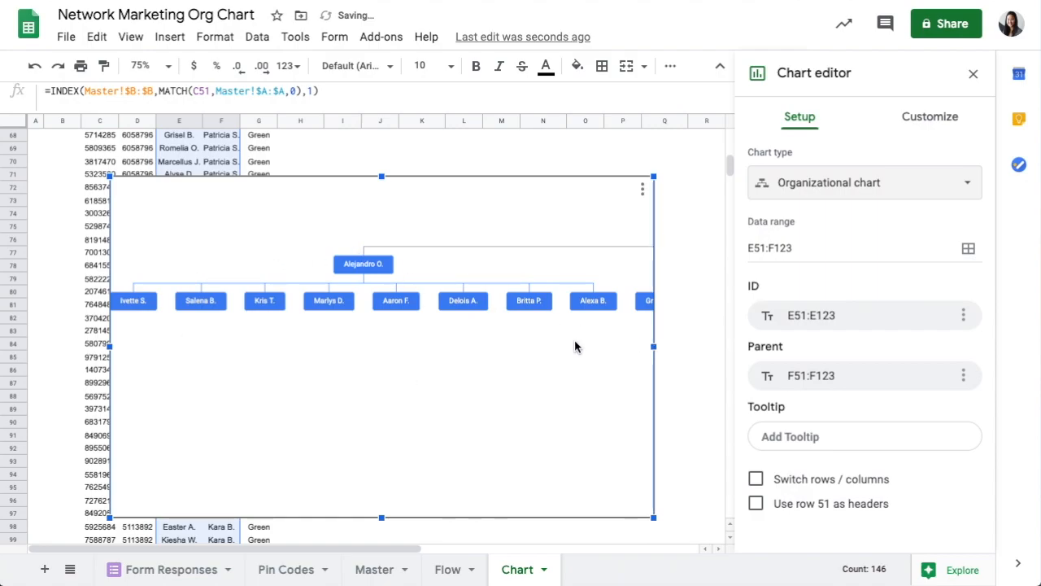
{"action": "left_click_drag", "start_coordinate": [654, 348], "coordinate": [911, 358]}
{"action": "left_click_drag", "start_coordinate": [511, 519], "coordinate": [506, 379]}
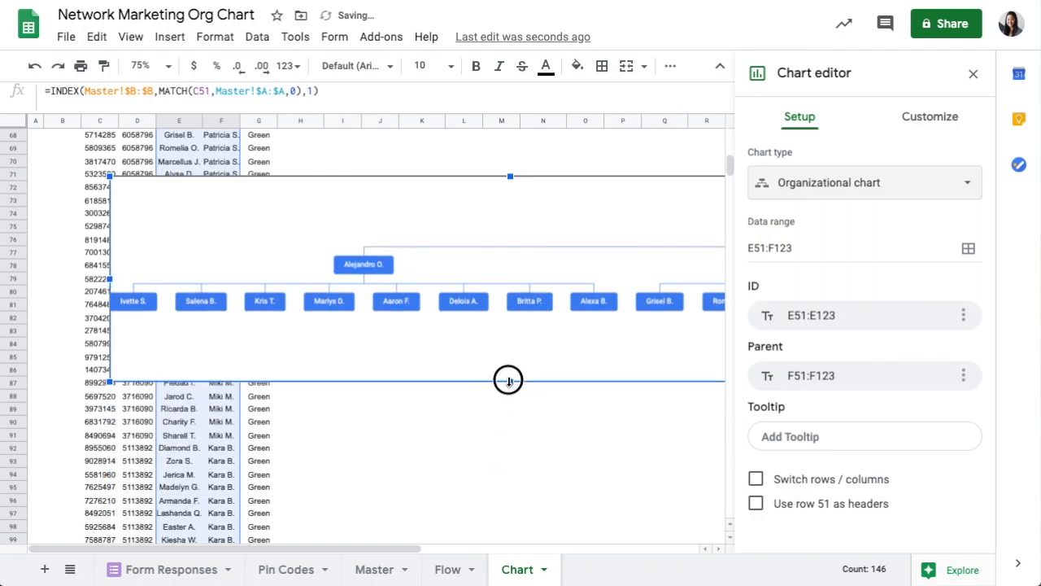
{"action": "left_click_drag", "start_coordinate": [426, 217], "coordinate": [344, 247]}
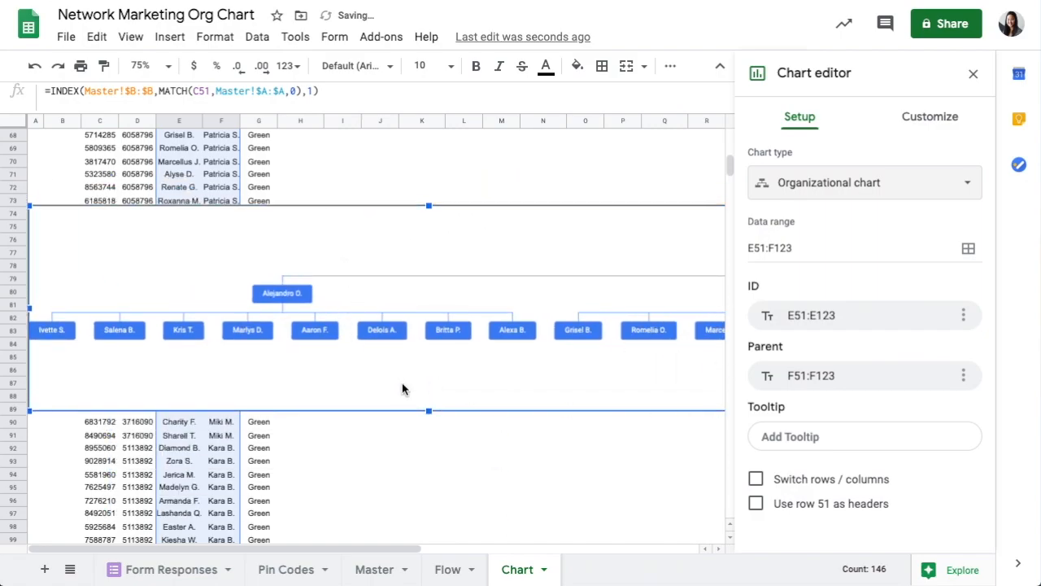
{"action": "left_click_drag", "start_coordinate": [428, 410], "coordinate": [428, 373]}
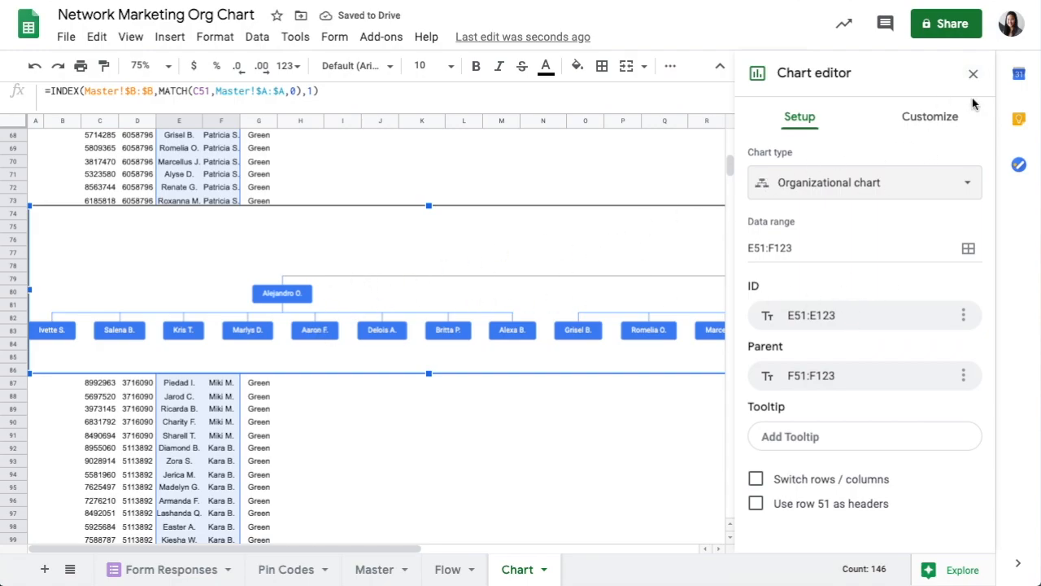
Close the chart editor and review the cell-based Org Chart above the helper table for comparison.
{"action": "left_click", "coordinate": [973, 73]}
{"action": "scroll", "coordinate": [706, 294], "scroll_direction": "up", "scroll_amount": 6}
{"action": "scroll", "coordinate": [706, 293], "scroll_direction": "up", "scroll_amount": 4}
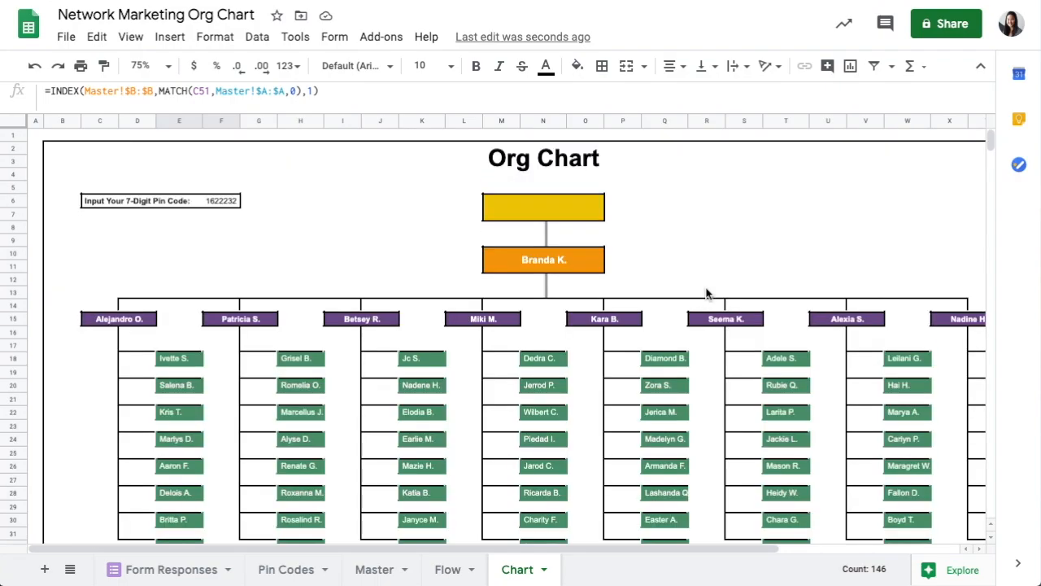
{"action": "scroll", "coordinate": [713, 281], "scroll_direction": "down", "scroll_amount": 1}
{"action": "scroll", "coordinate": [718, 331], "scroll_direction": "up", "scroll_amount": 1}
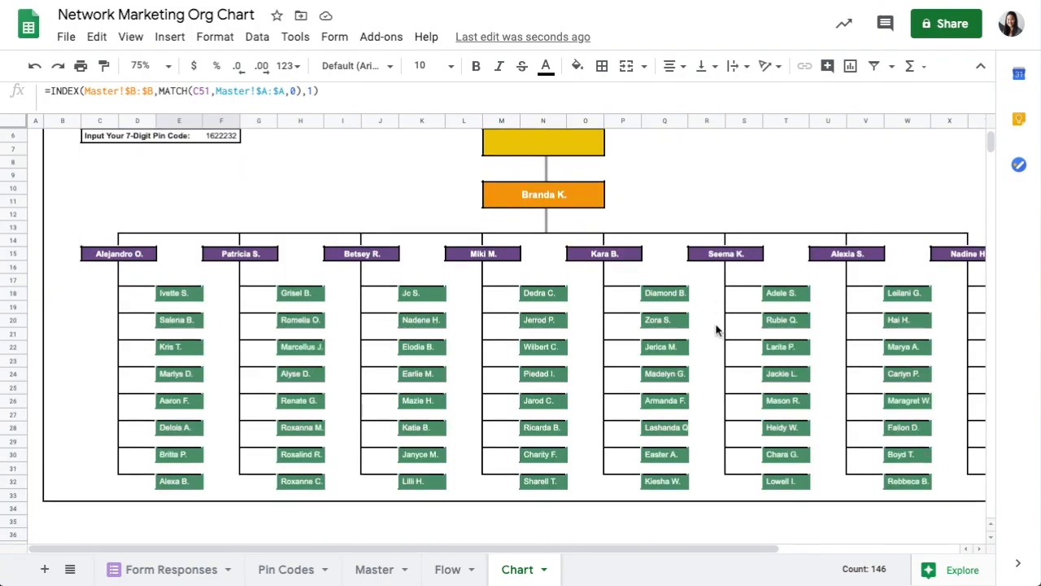
{"action": "scroll", "coordinate": [717, 329], "scroll_direction": "up", "scroll_amount": 1}
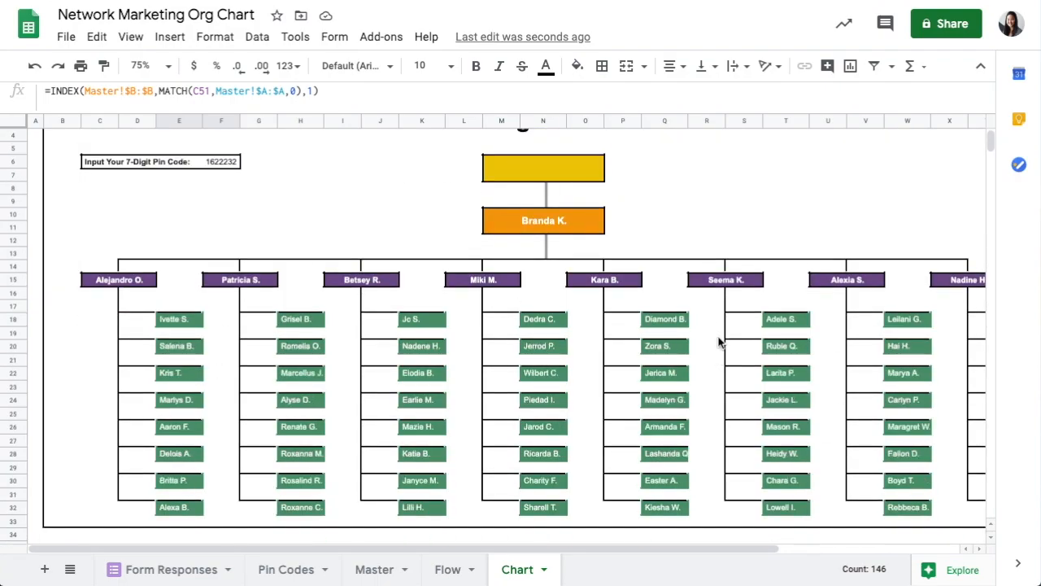